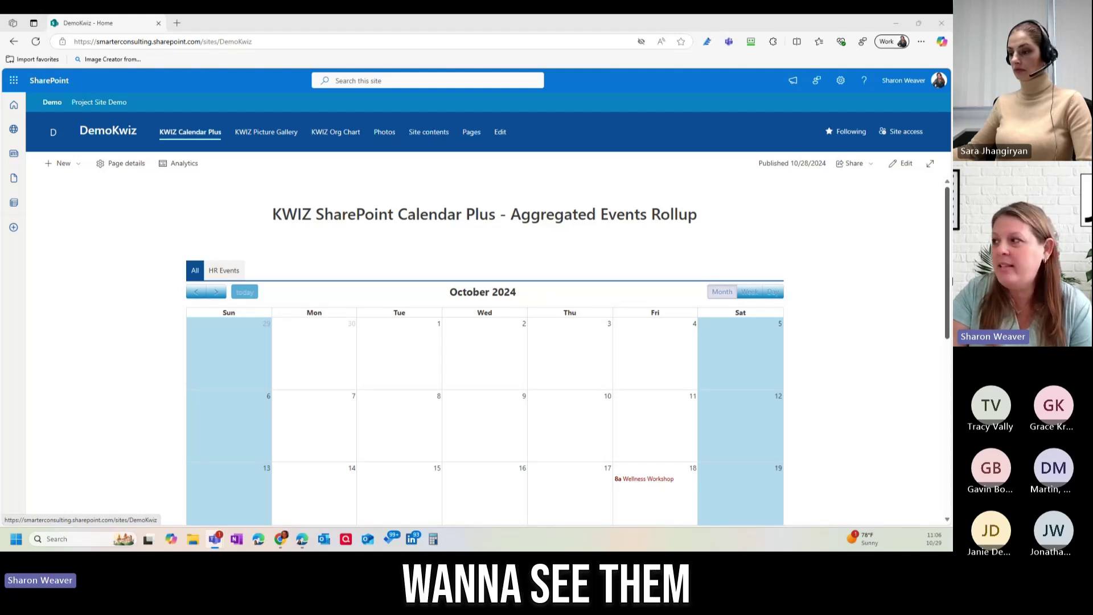
Step: Zoom the browser page out one level from 100% so more of the October 2024 calendar fits
left_click_drag(948, 245, 948, 266)
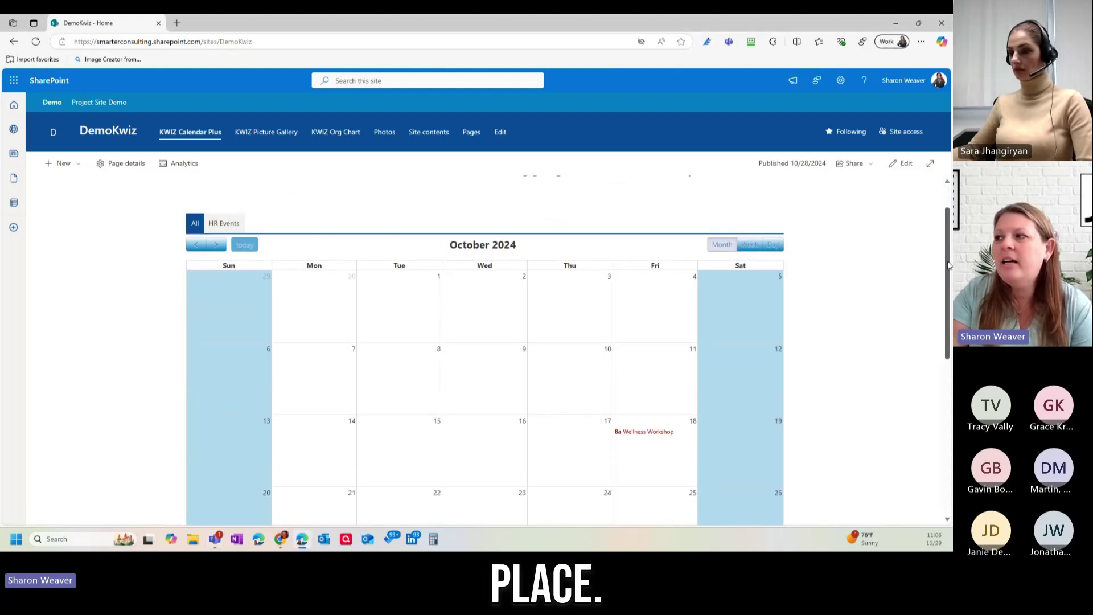
scroll(922, 295, "up", 1)
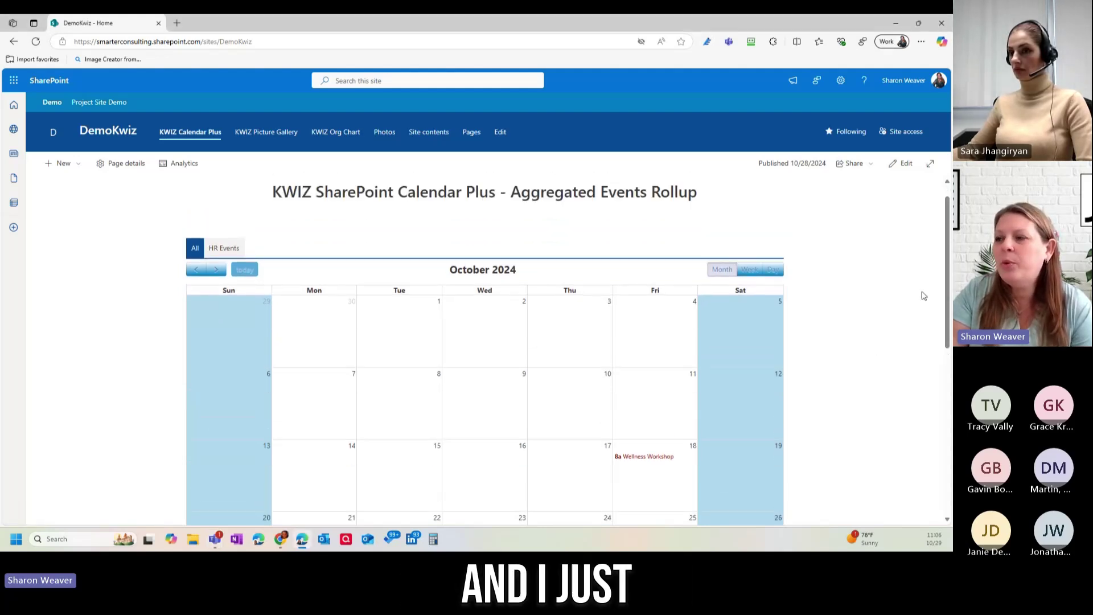
left_click(919, 41)
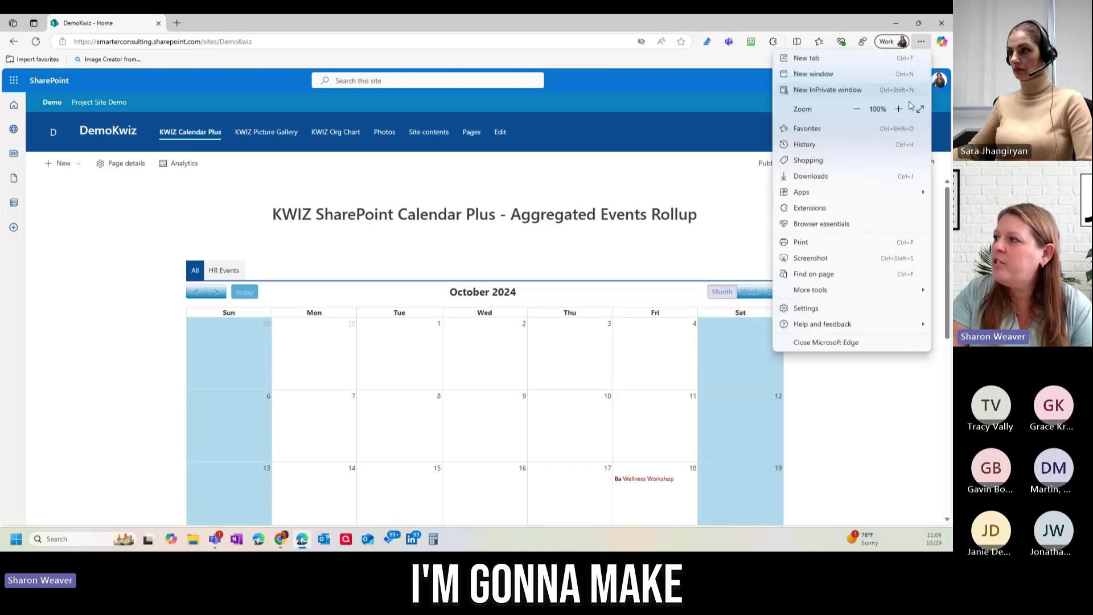
left_click(856, 109)
left_click(852, 482)
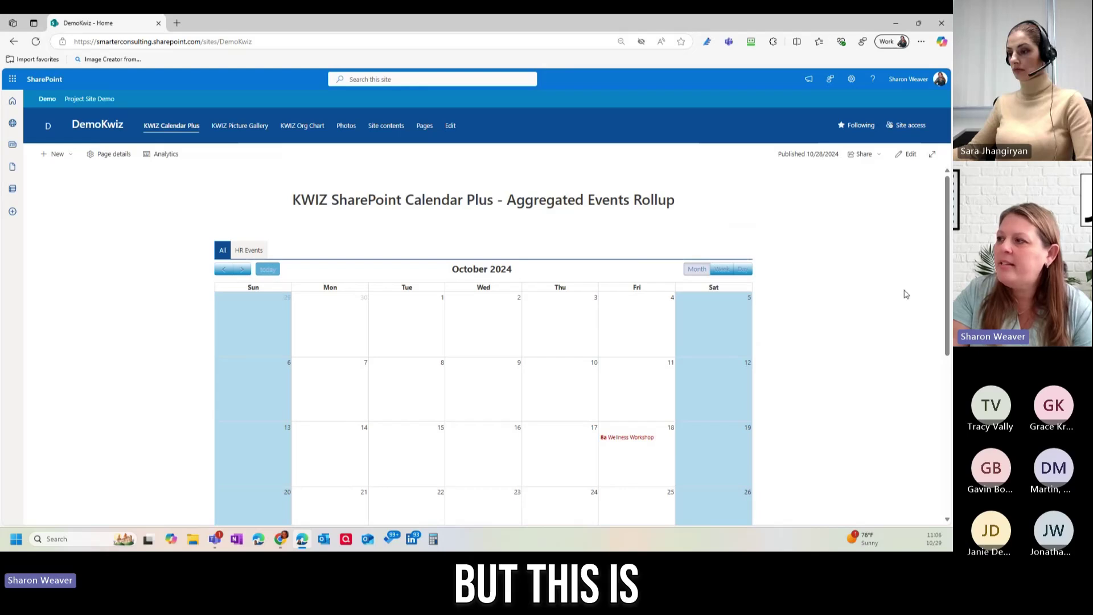
Step: Look through the aggregated October 2024 calendar and its events on the KWIZ Calendar Plus page
scroll(948, 249, "down", 2)
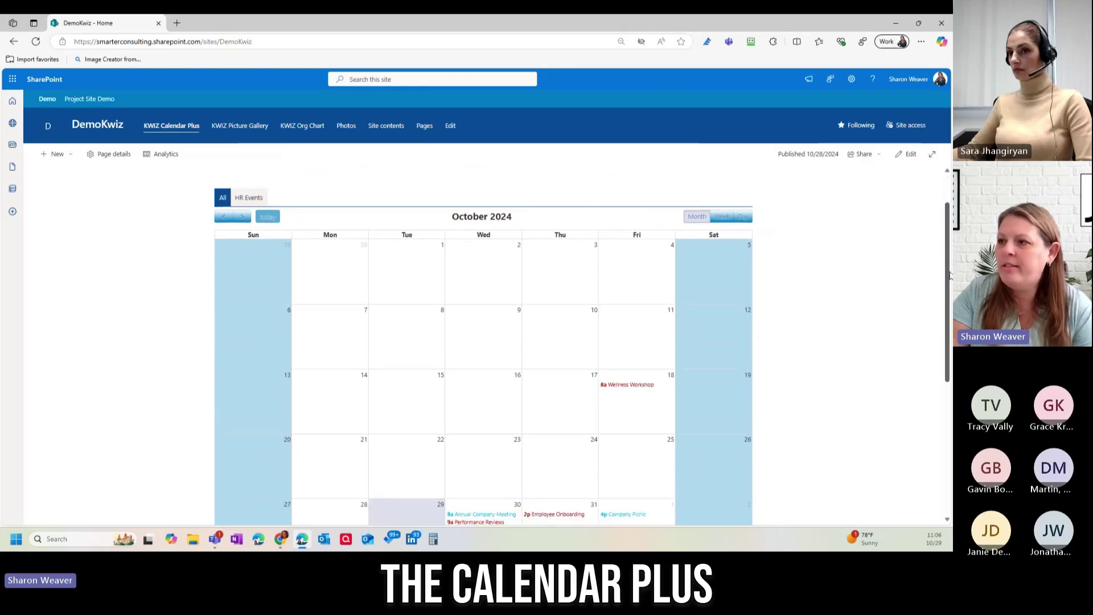
scroll(861, 356, "down", 1)
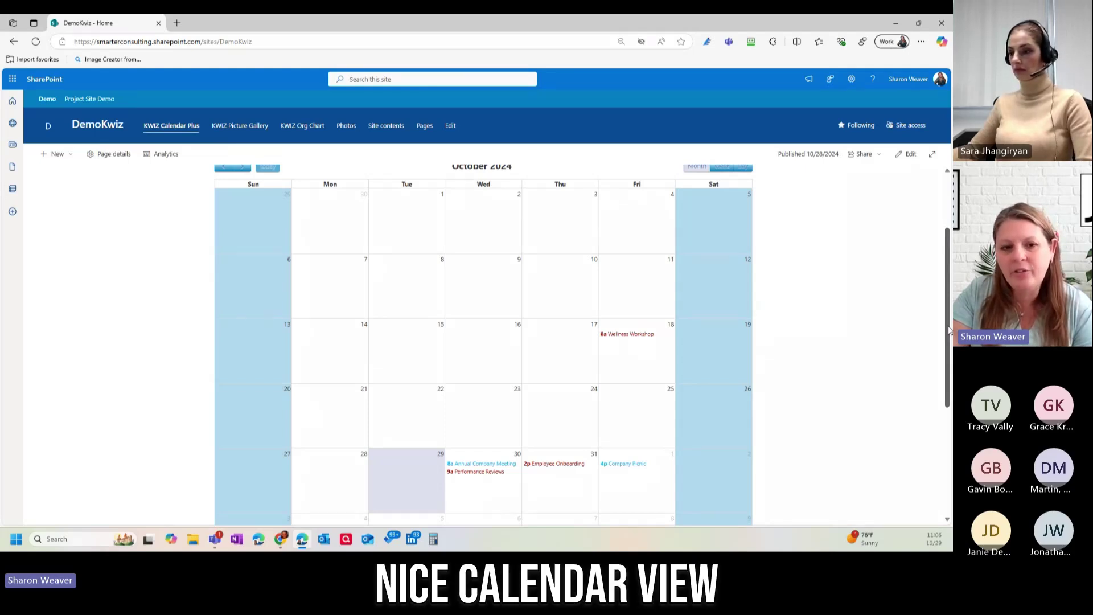
scroll(948, 330, "down", 1)
scroll(872, 293, "up", 2)
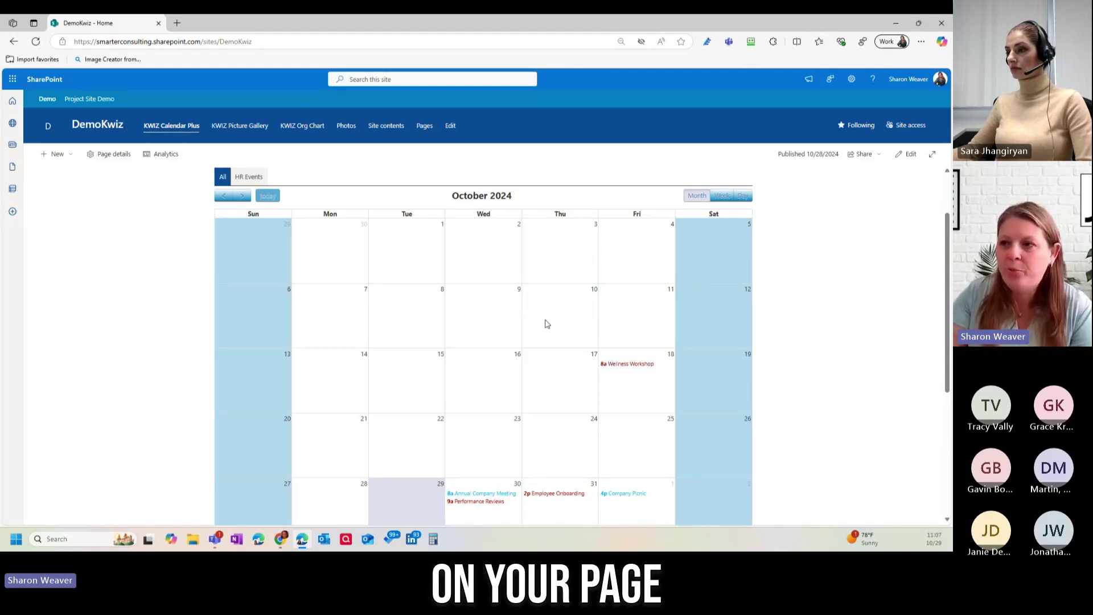
scroll(455, 217, "up", 1)
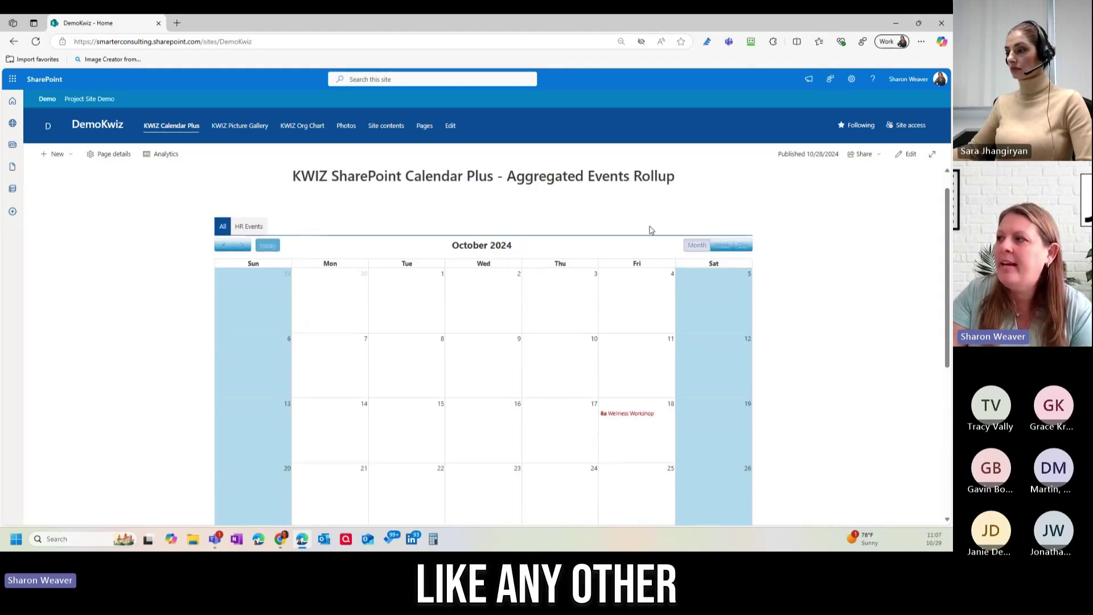
scroll(890, 245, "up", 1)
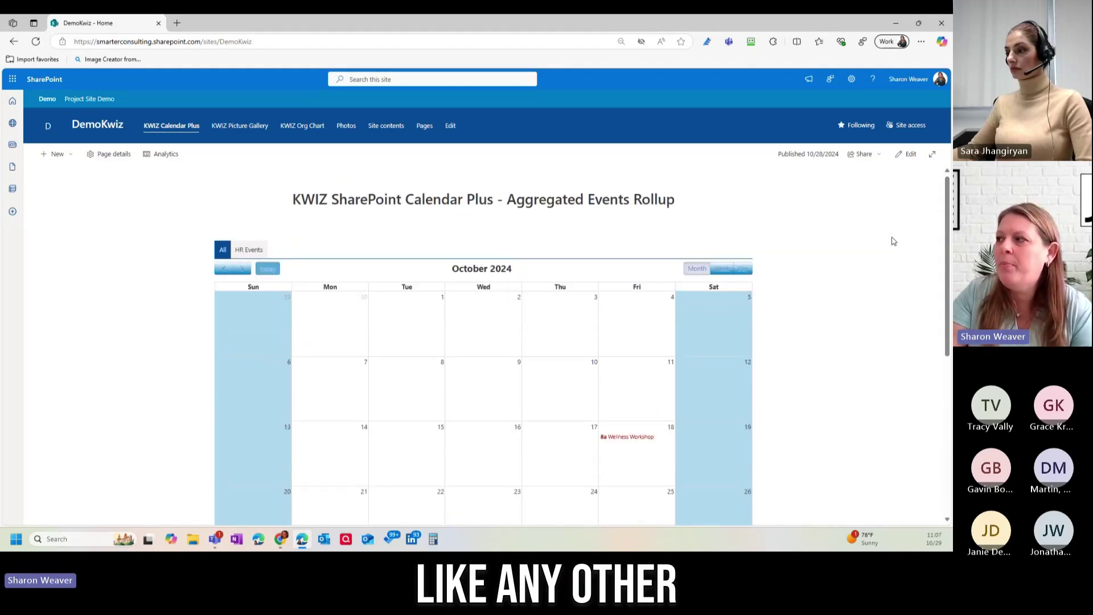
Step: Try to open the KWIZ Calendar Plus page for editing, reloading it between attempts
left_click(905, 155)
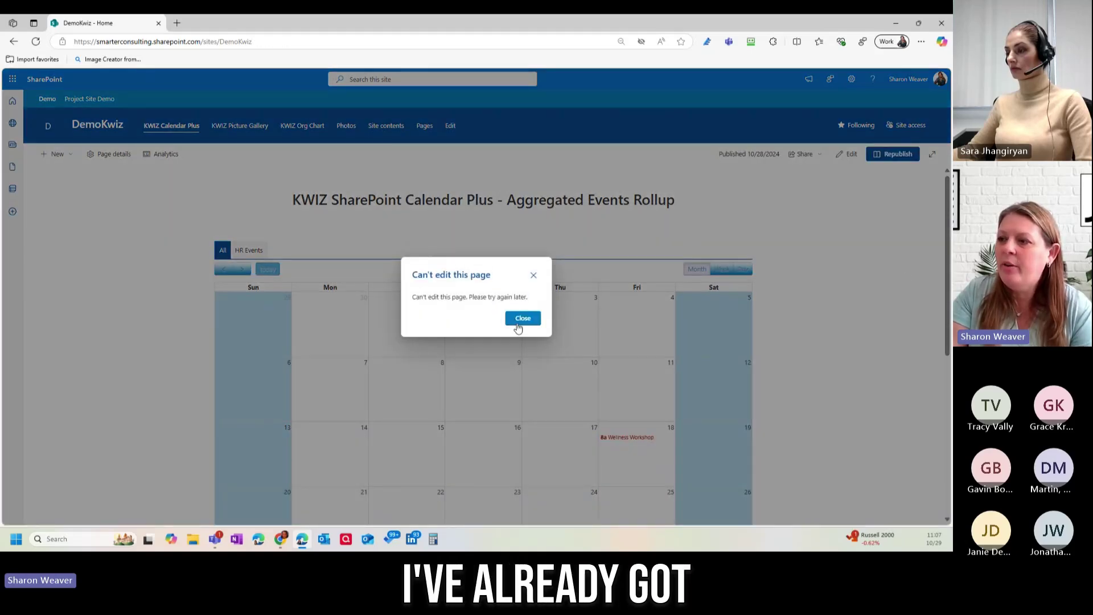
left_click(520, 319)
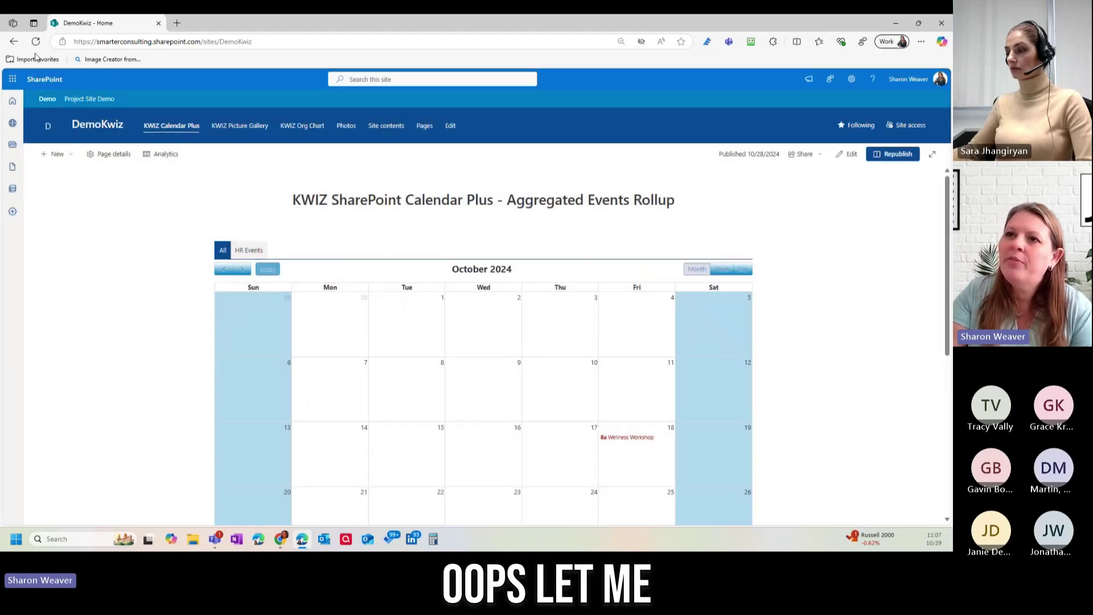
key("F5")
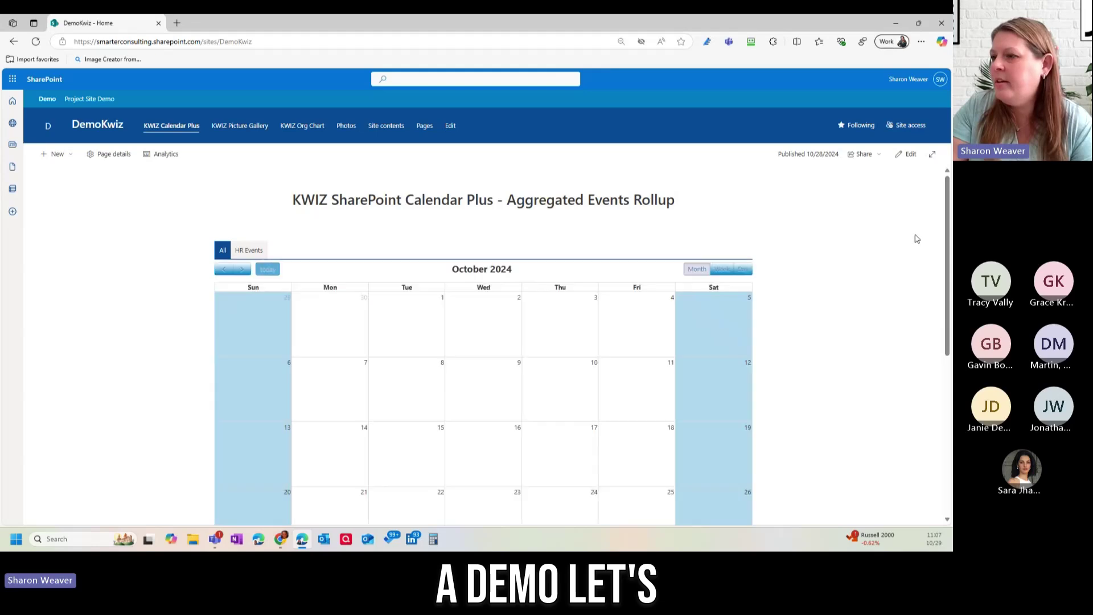
left_click(908, 154)
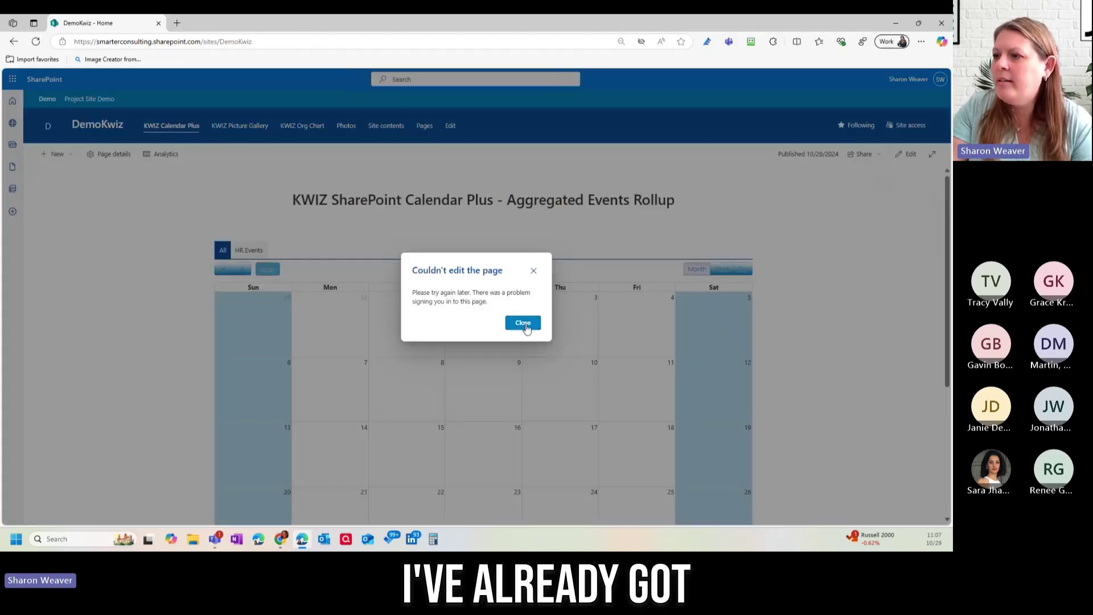
left_click(524, 324)
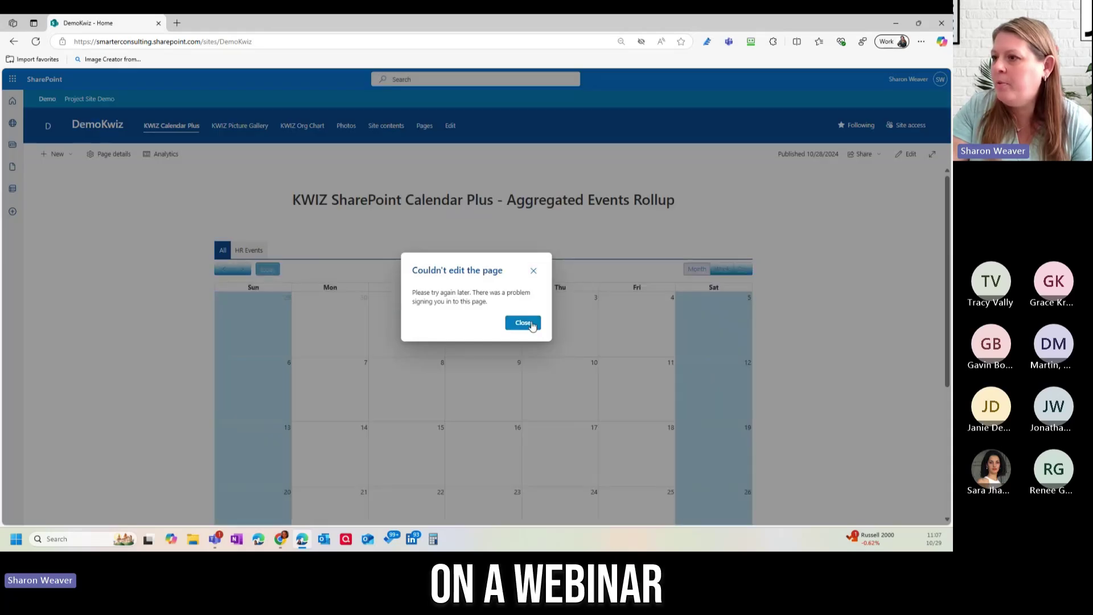
left_click(523, 323)
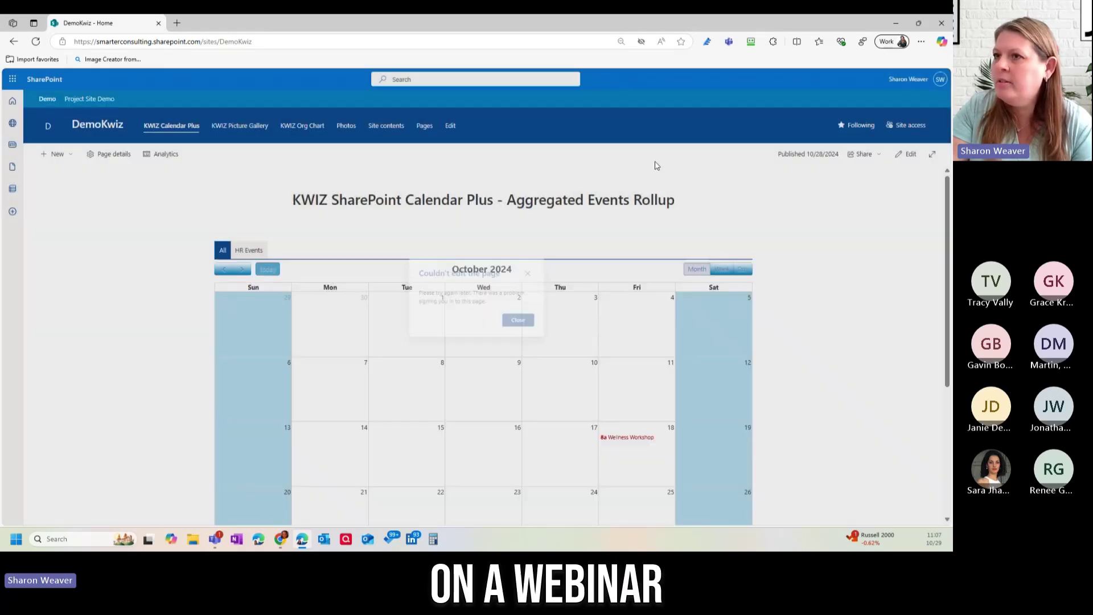
Step: Reload the site, visit the KWIZ Picture Gallery page, and return to KWIZ Calendar Plus in edit mode
left_click(942, 83)
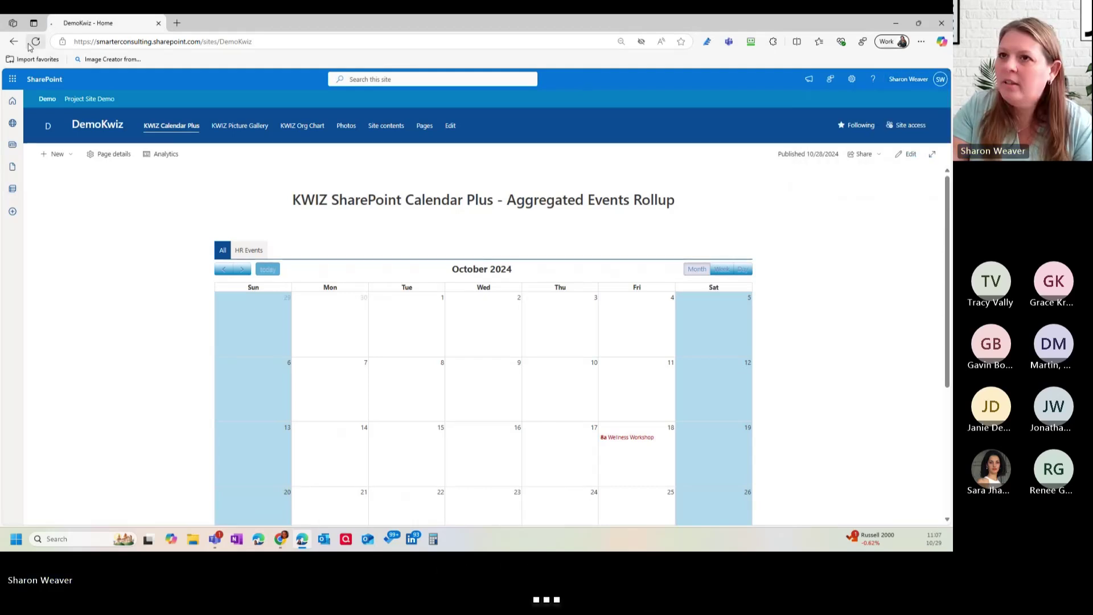
left_click(111, 128)
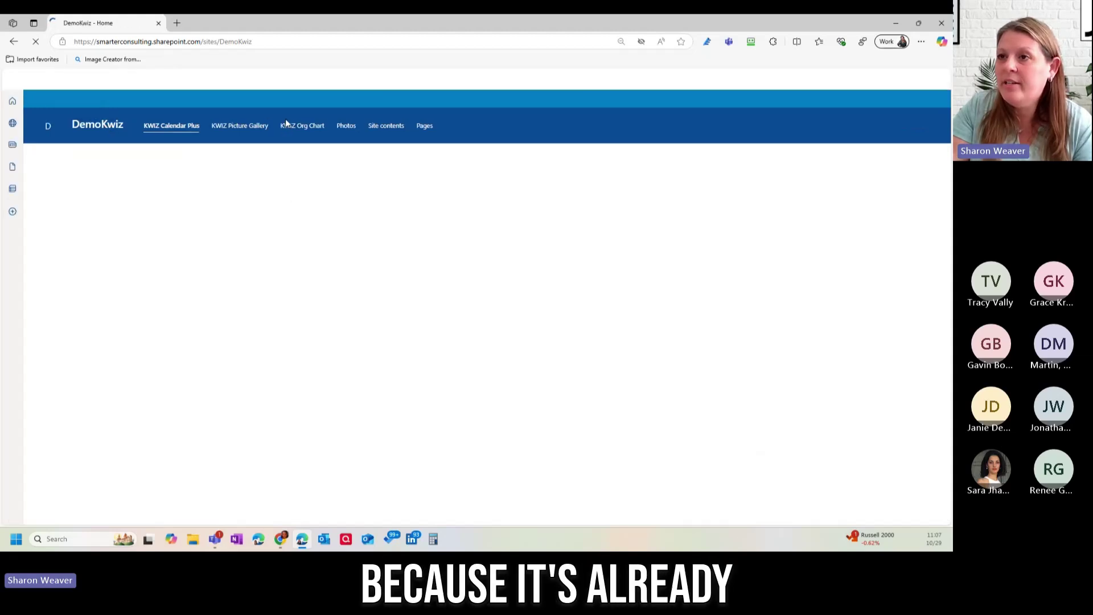
left_click(242, 126)
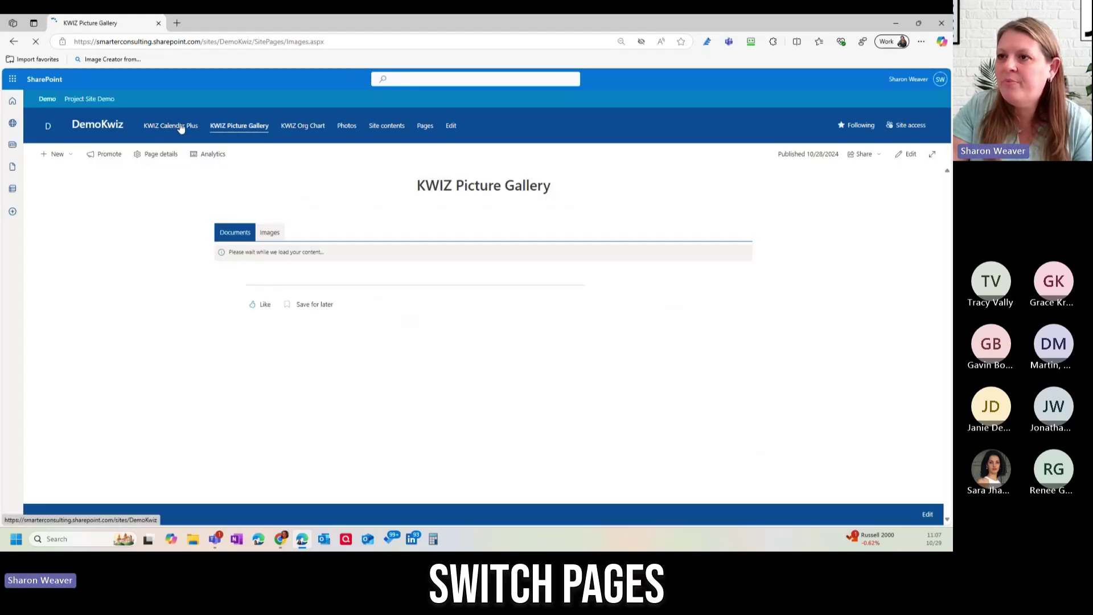
left_click(180, 127)
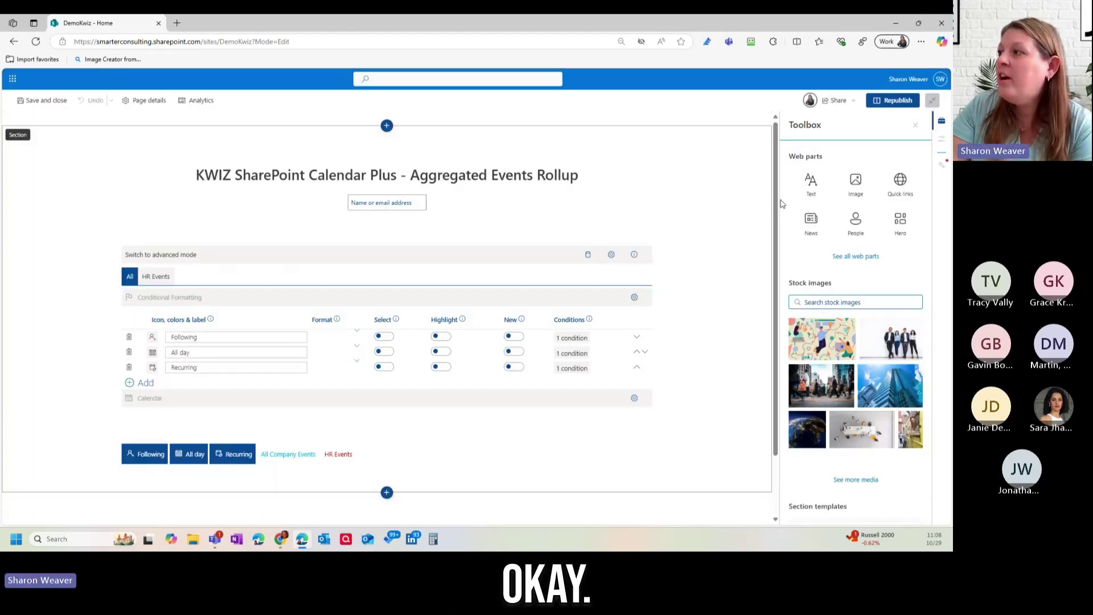
Step: Close the Toolbox and add a Data View Plus web part above the existing calendar, searching web parts for "kwiz"
left_click(916, 128)
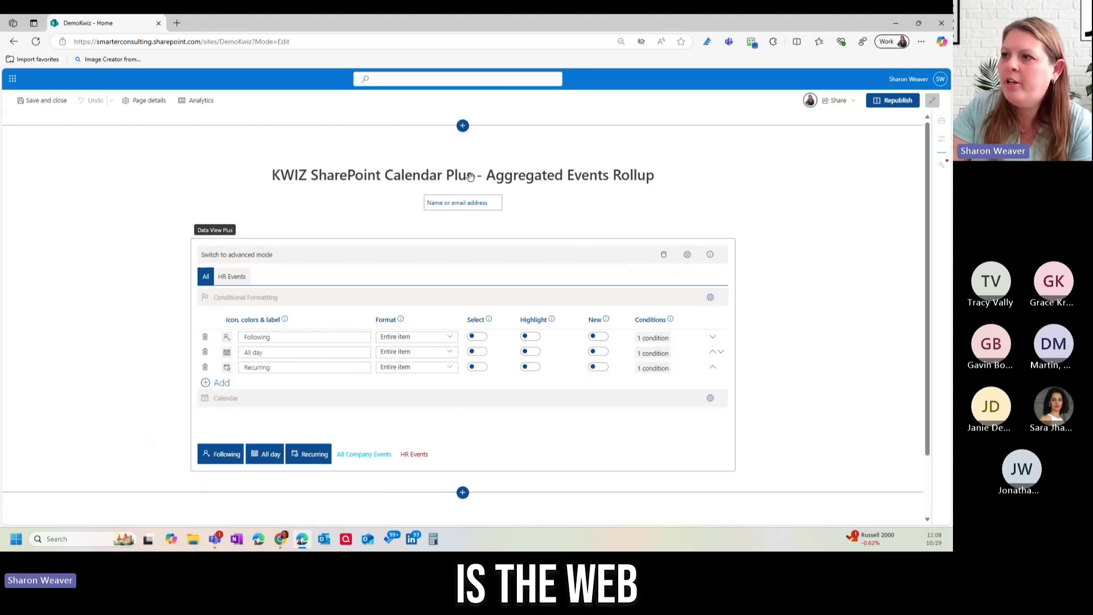
scroll(465, 136, "down", 1)
scroll(758, 267, "up", 1)
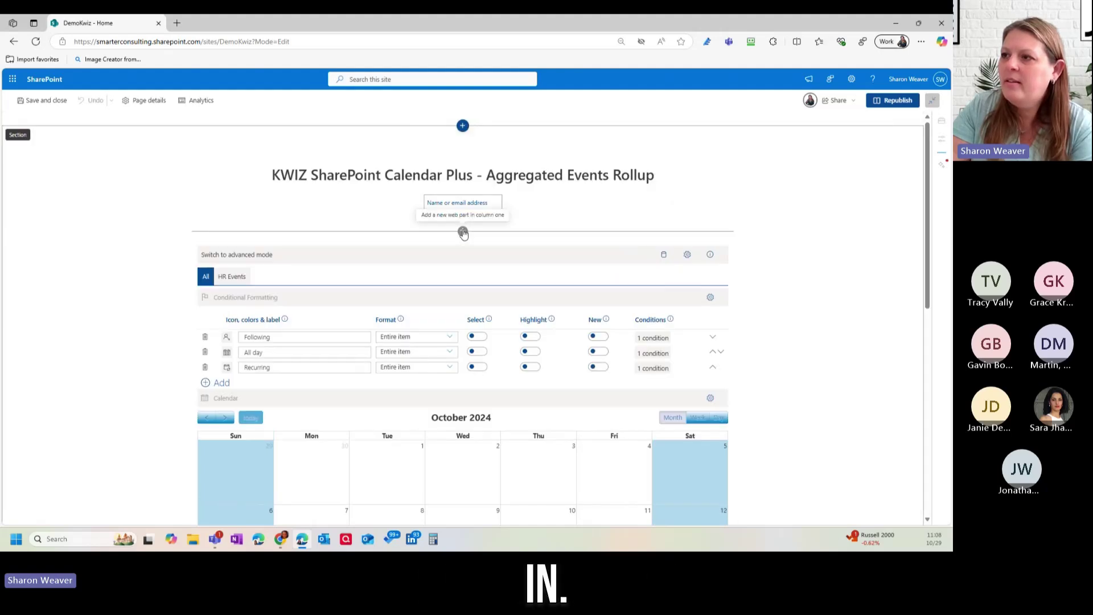
left_click(463, 231)
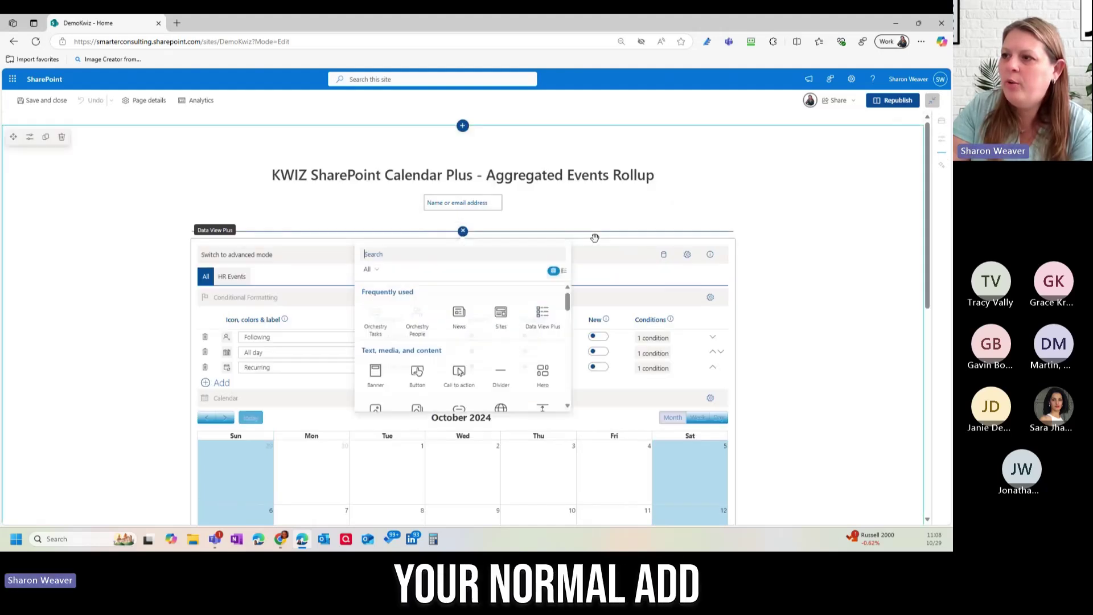
type("kwiz")
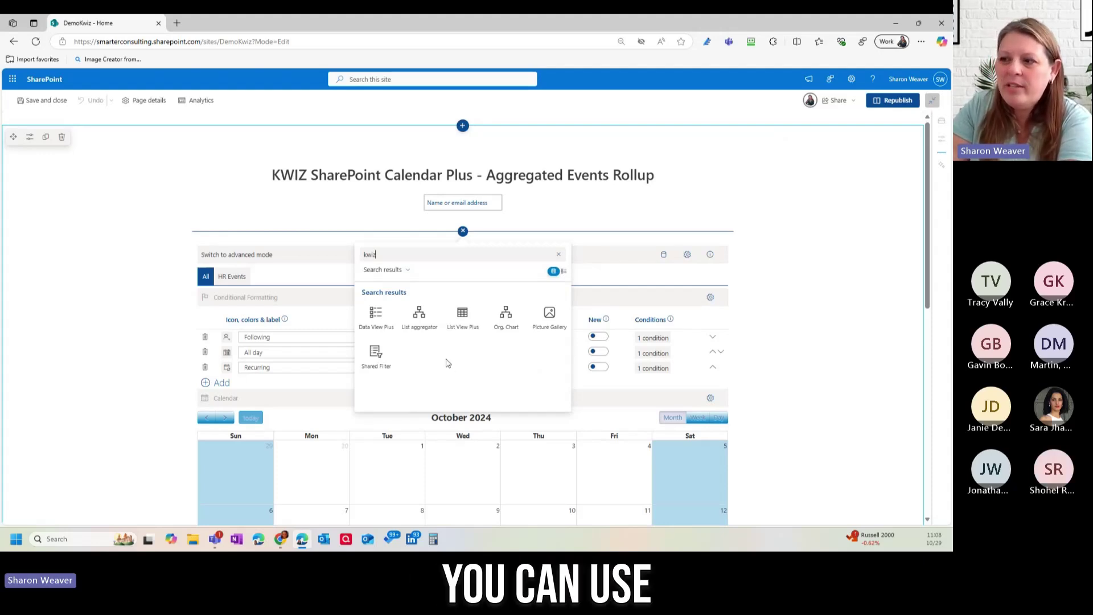
left_click(373, 327)
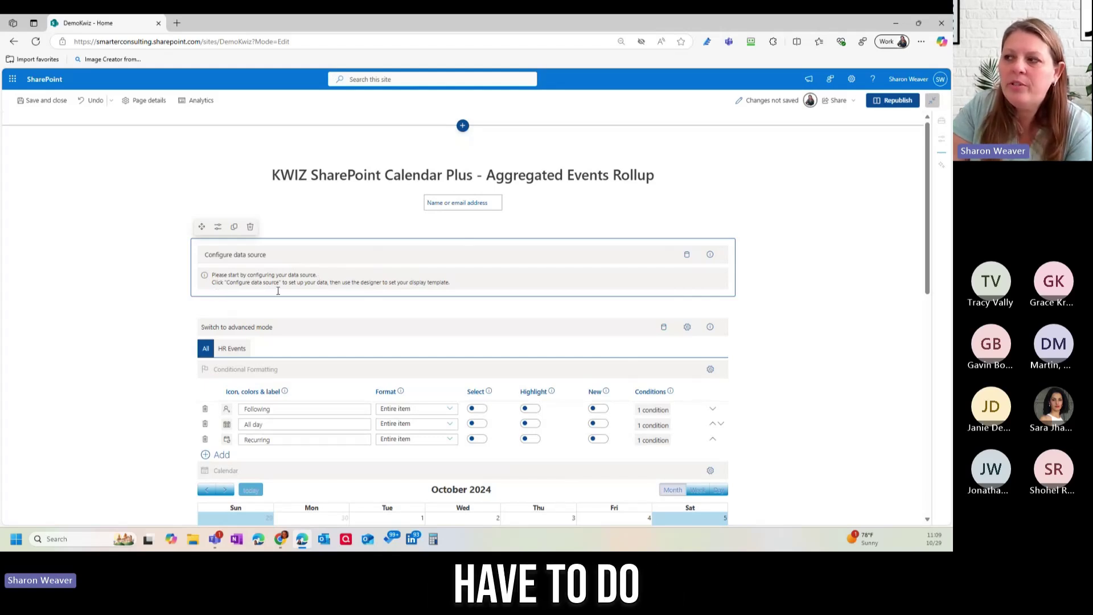
Step: Add a data source to the new Data View Plus web part and enter "Data from SharePoint" as its name
left_click(687, 257)
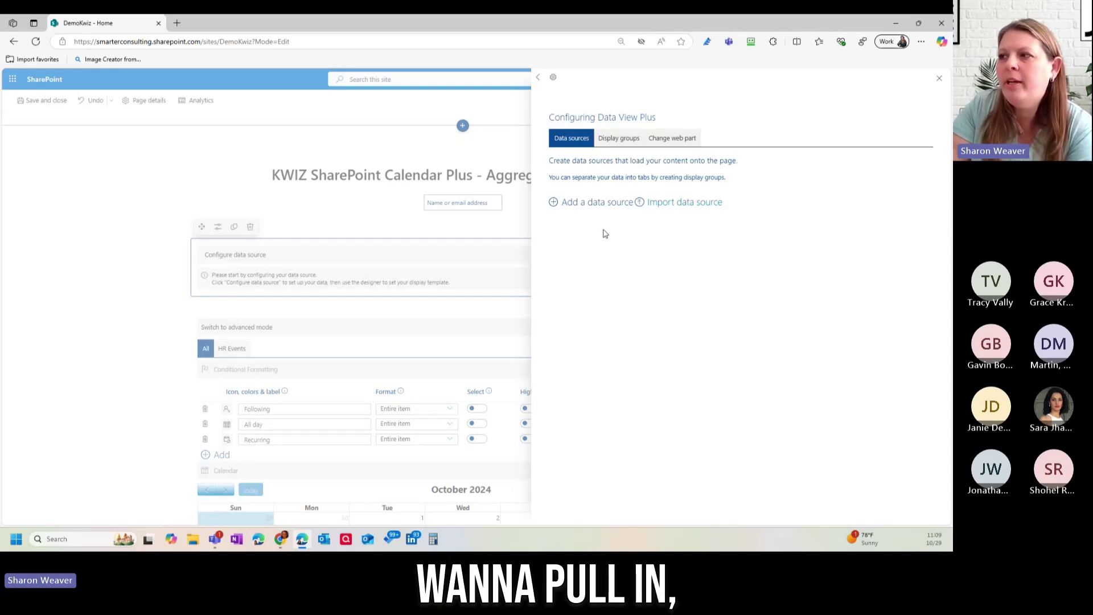
left_click(569, 206)
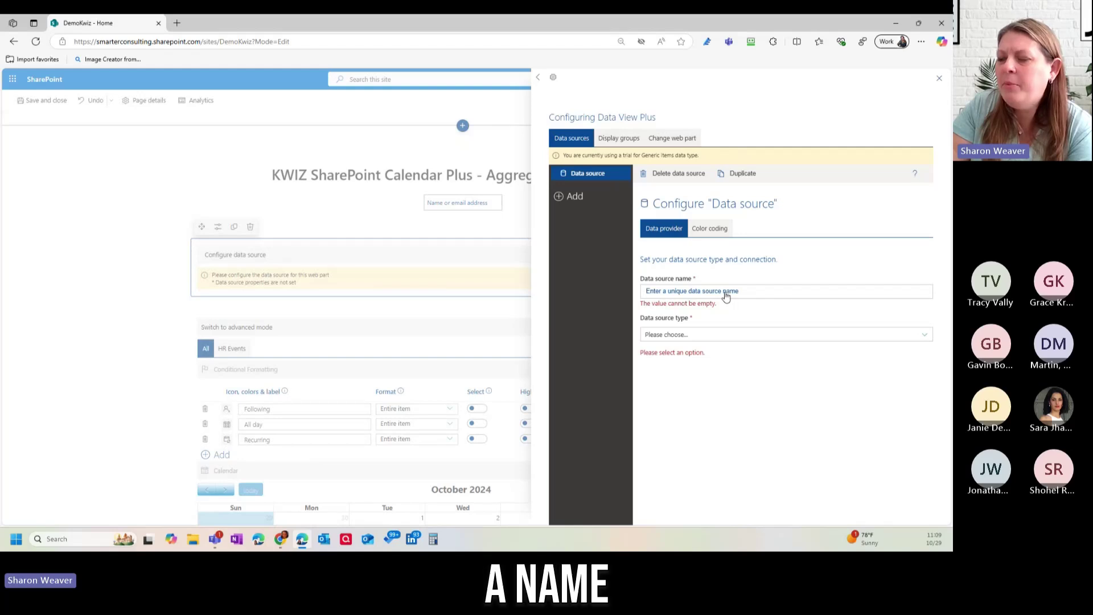
left_click(672, 291)
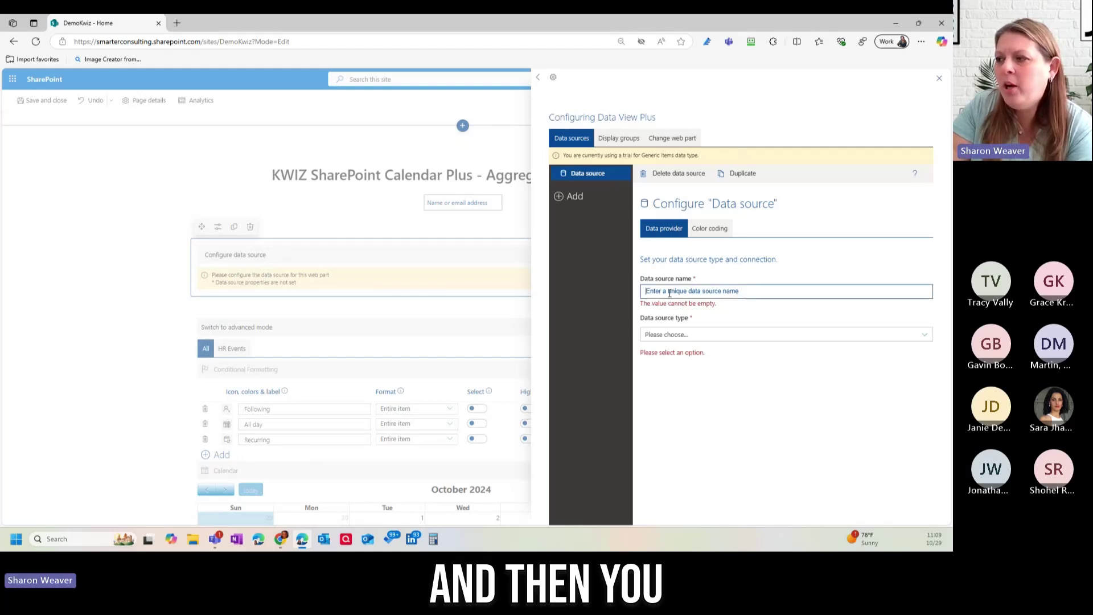
type("Data")
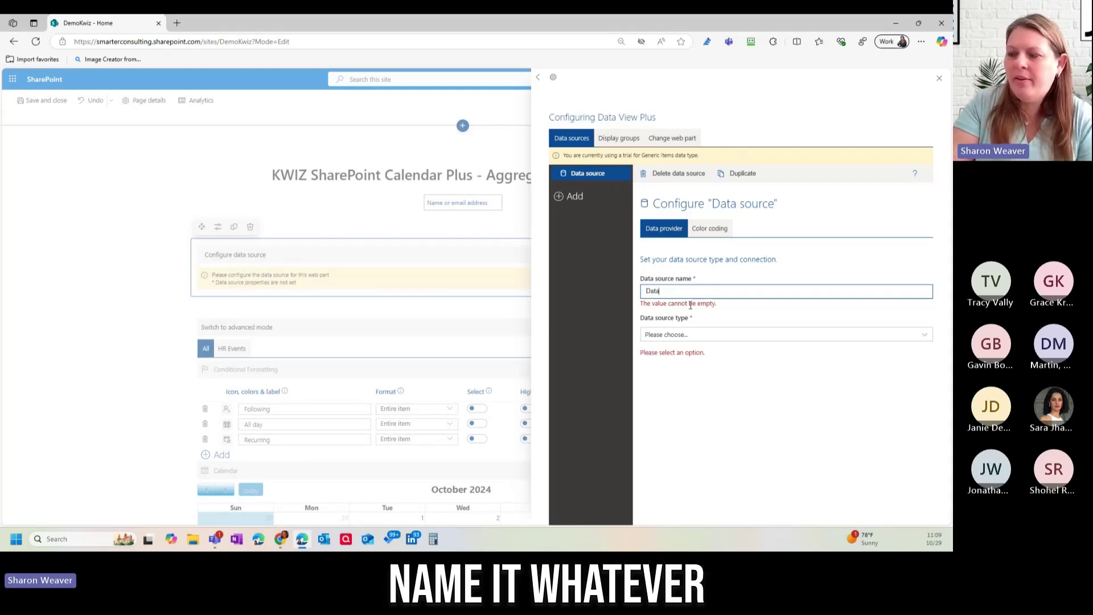
type(" from SHare")
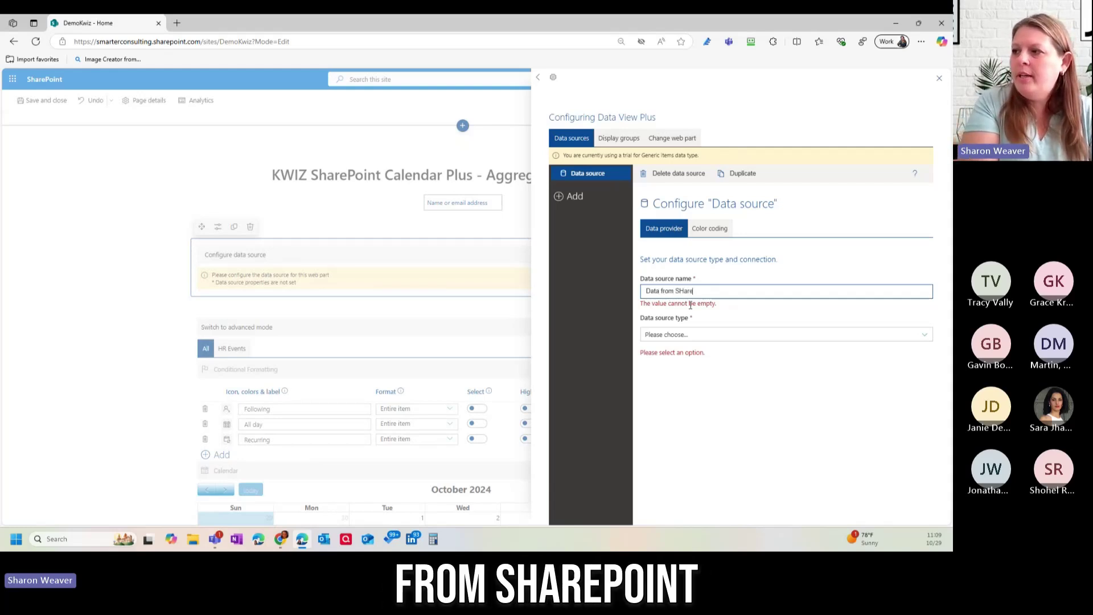
key("BackSpace")
key("BackSpace")
key("BackSpace")
type("Point")
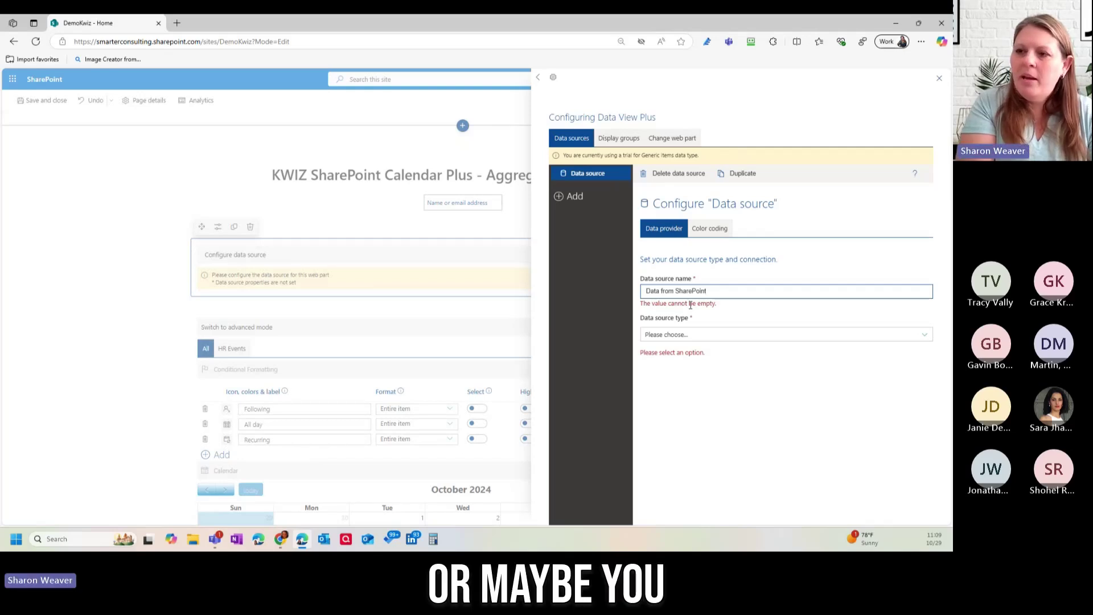
Step: Replace the data source name with "HR LIST"
key("BackSpace")
key("BackSpace")
key("BackSpace")
key("BackSpace")
key("BackSpace")
key("BackSpace")
key("BackSpace")
key("BackSpace")
key("BackSpace")
key("BackSpace")
key("BackSpace")
key("BackSpace")
key("BackSpace")
key("BackSpace")
key("BackSpace")
key("BackSpace")
key("BackSpace")
key("BackSpace")
key("BackSpace")
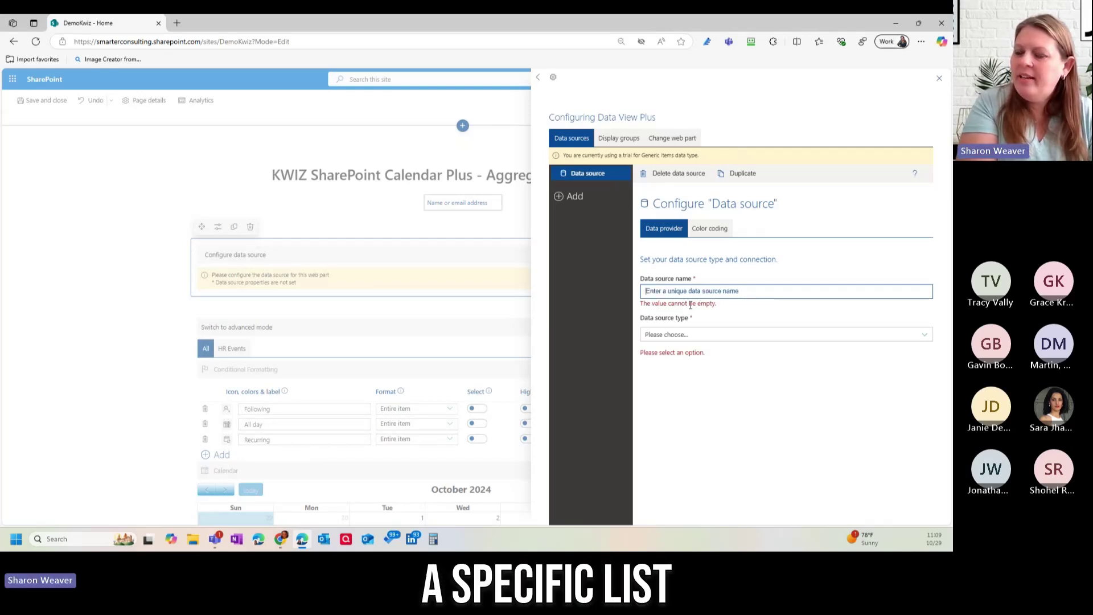
type("HR LIST")
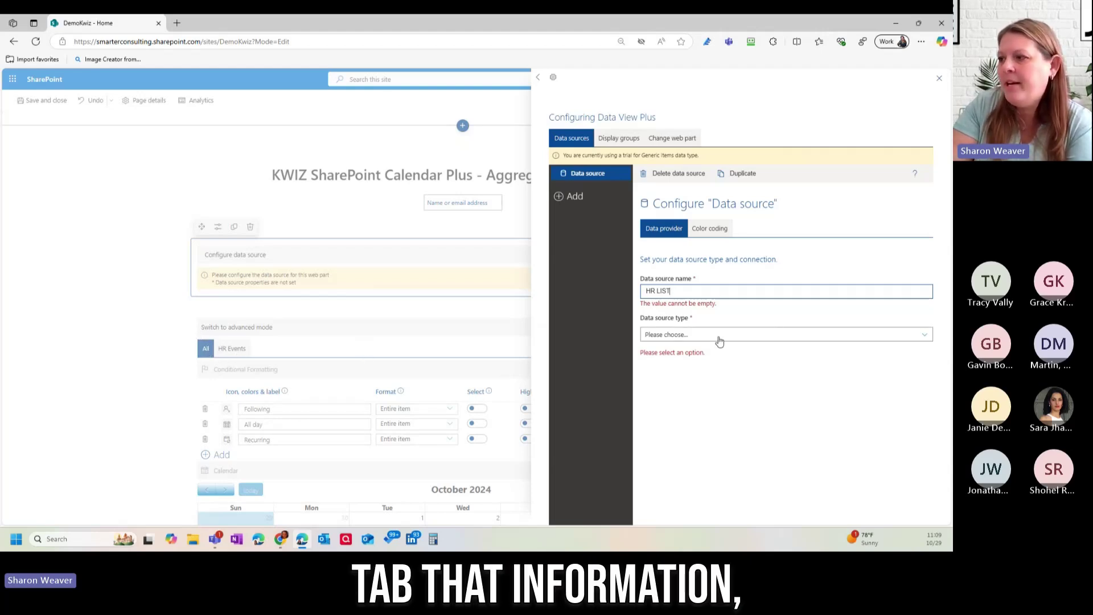
key("Tab")
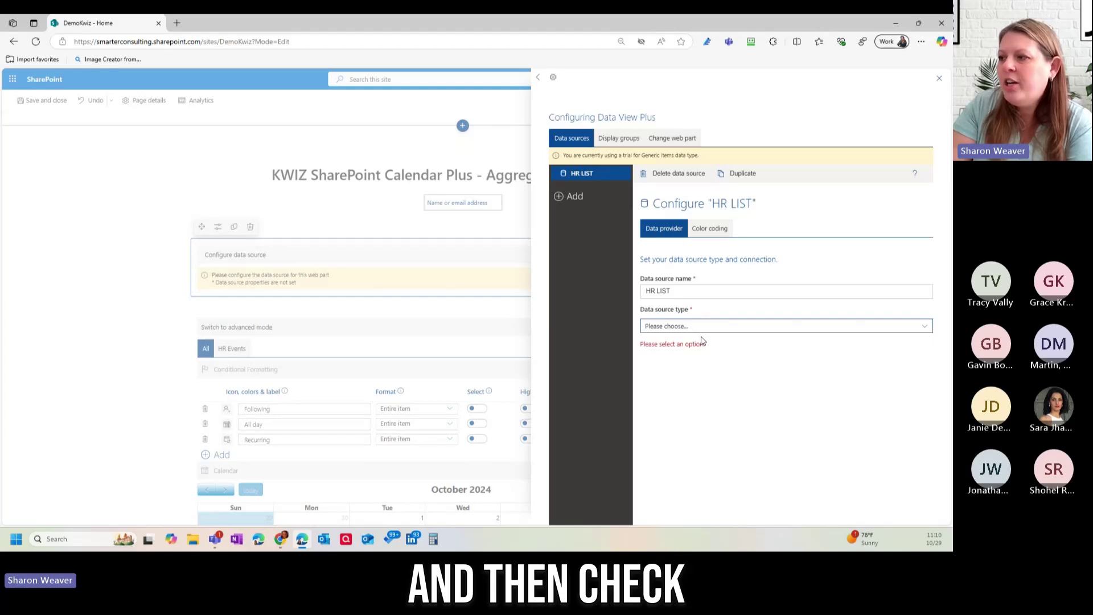
Step: Review the available data source types and set the HR LIST data source type to SharePoint List
left_click(711, 331)
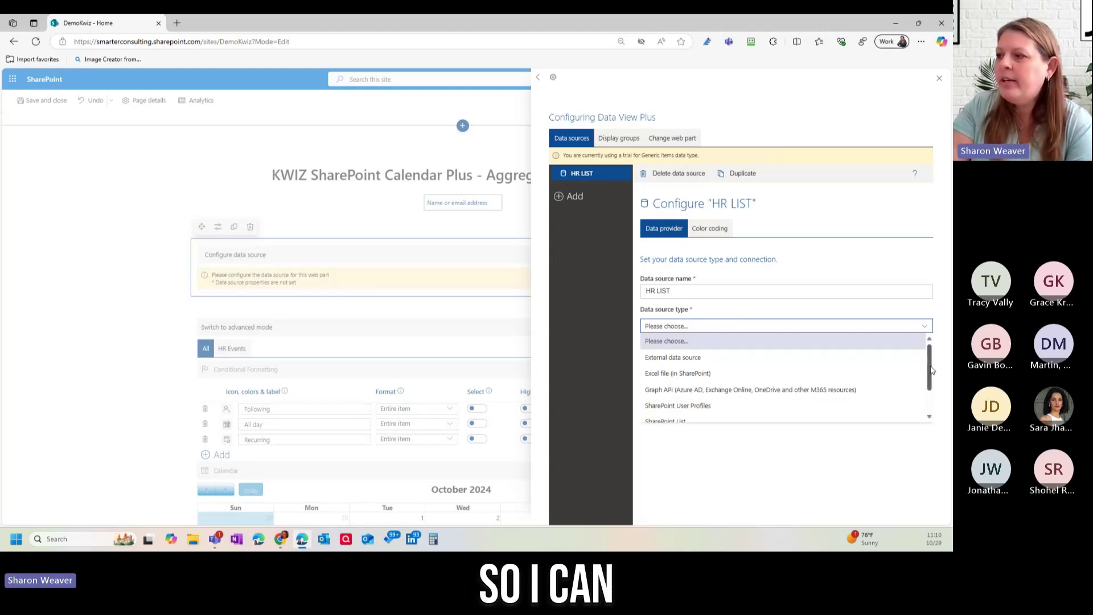
scroll(931, 365, "down", 3)
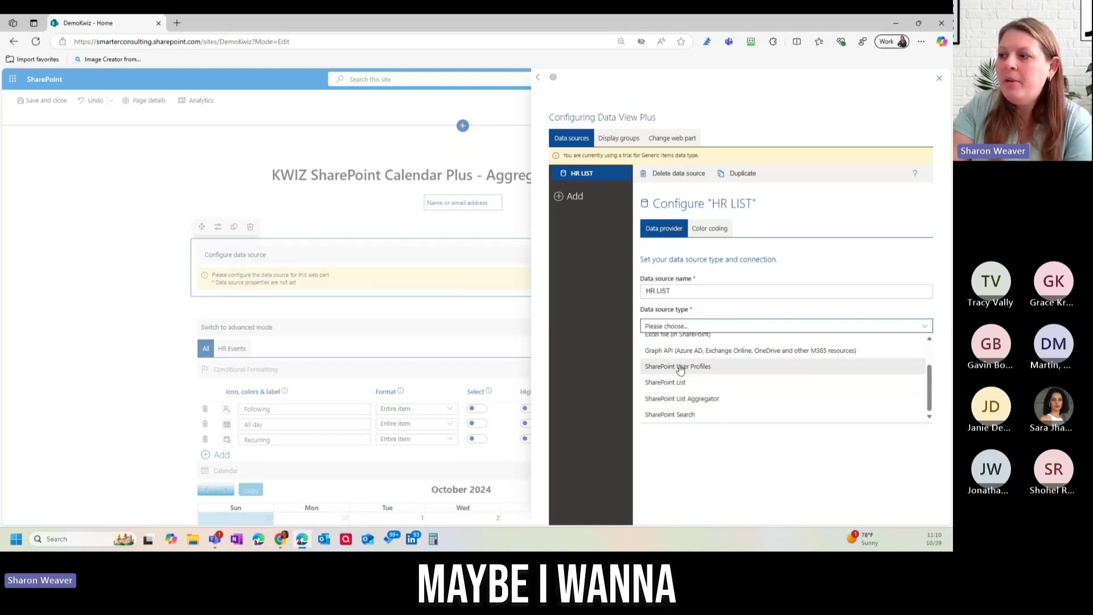
scroll(672, 367, "up", 3)
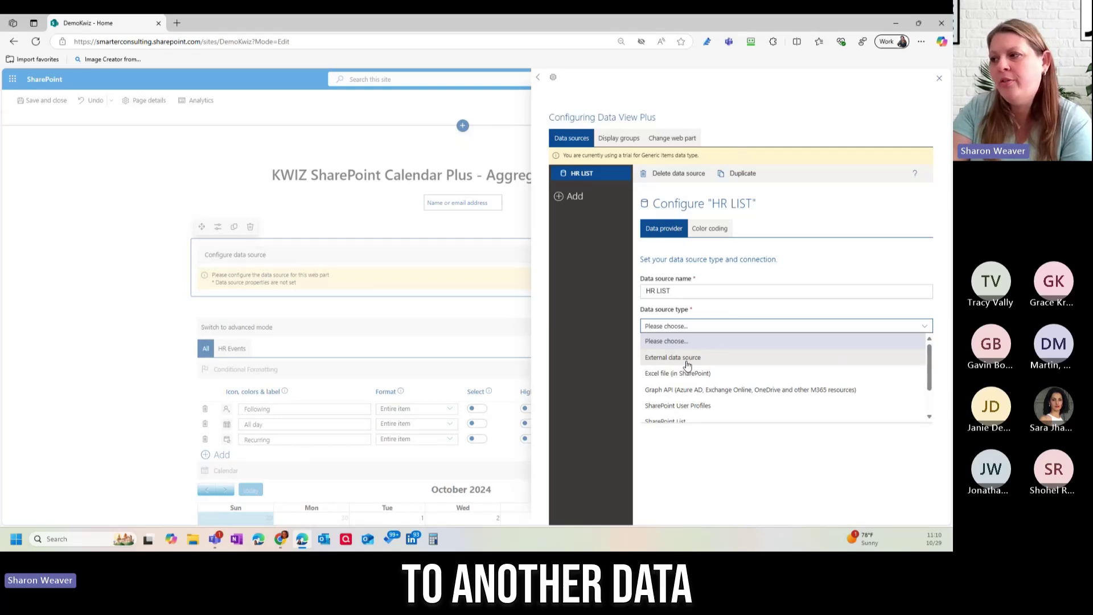
scroll(693, 369, "down", 2)
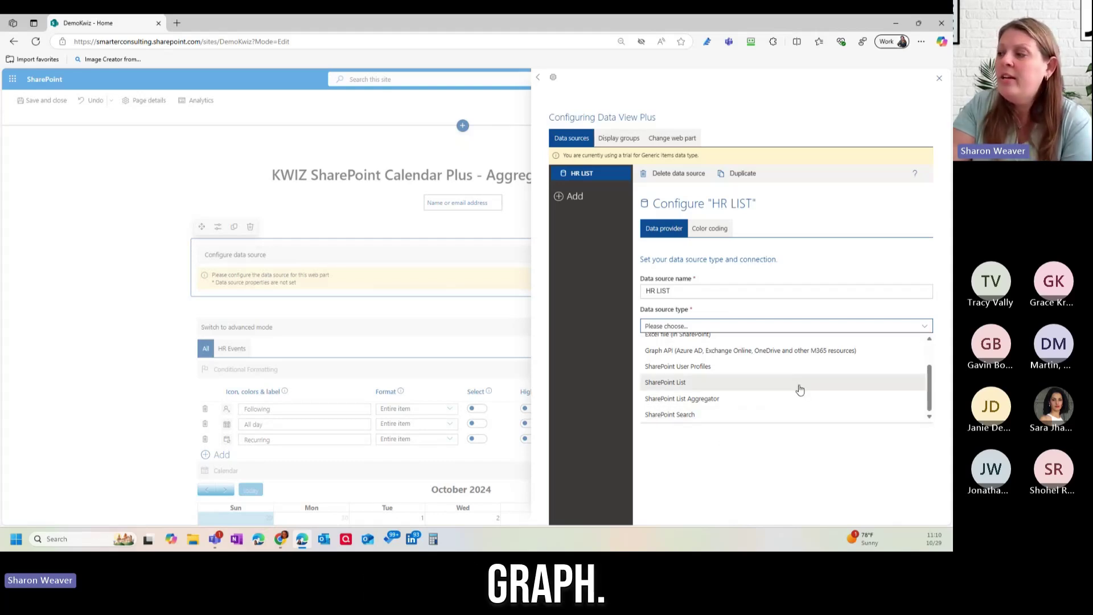
scroll(695, 347, "up", 2)
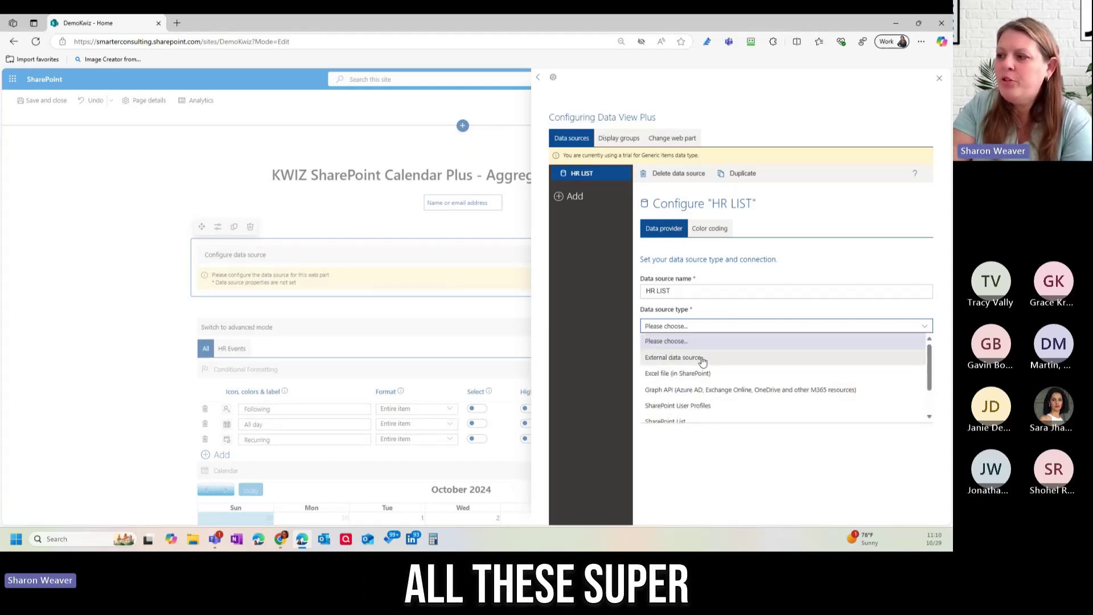
scroll(703, 361, "down", 2)
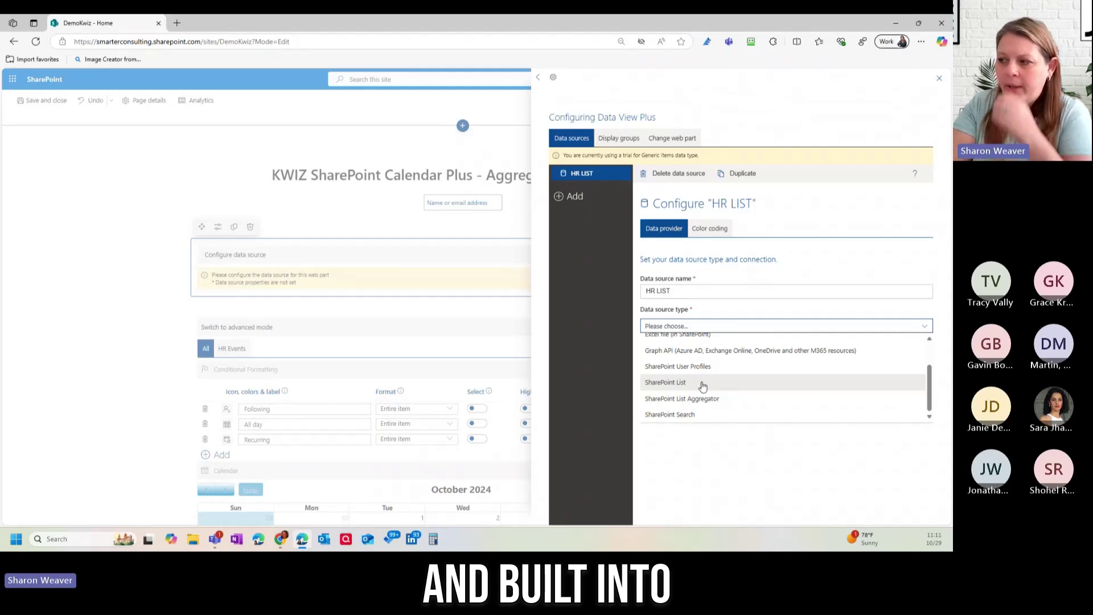
left_click(703, 386)
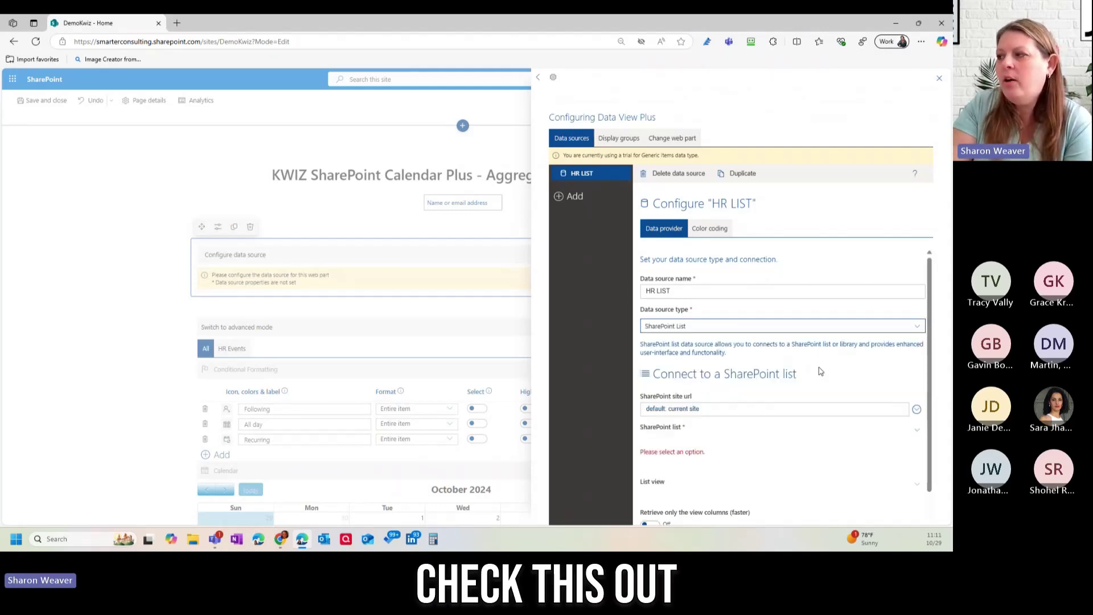
Step: Examine the suggested SharePoint site URL, the lists available on the current site, and the data source type choices
scroll(909, 383, "down", 1)
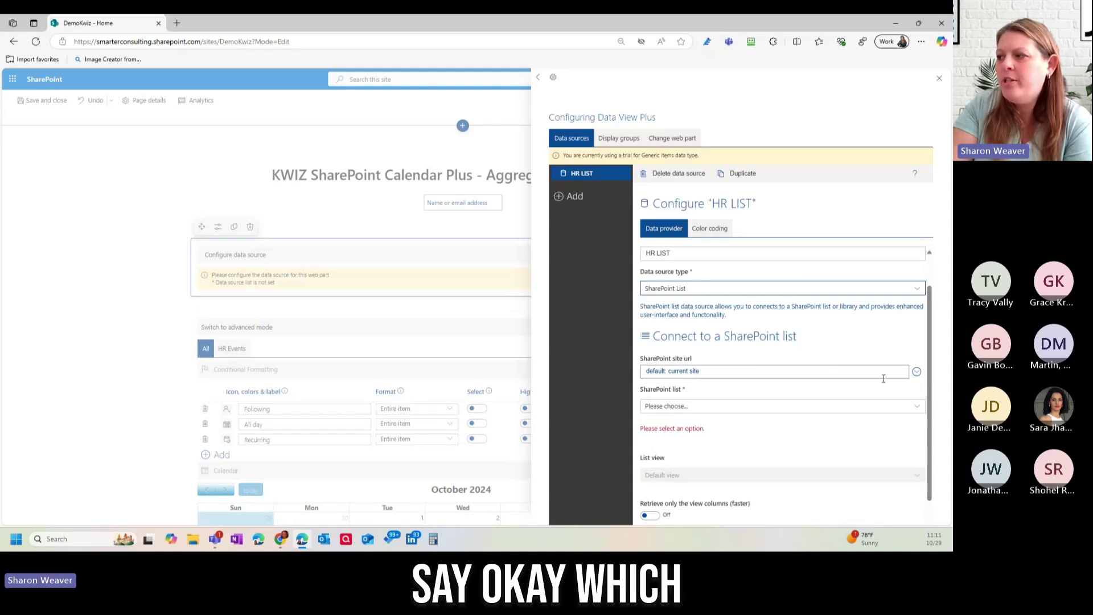
left_click(918, 373)
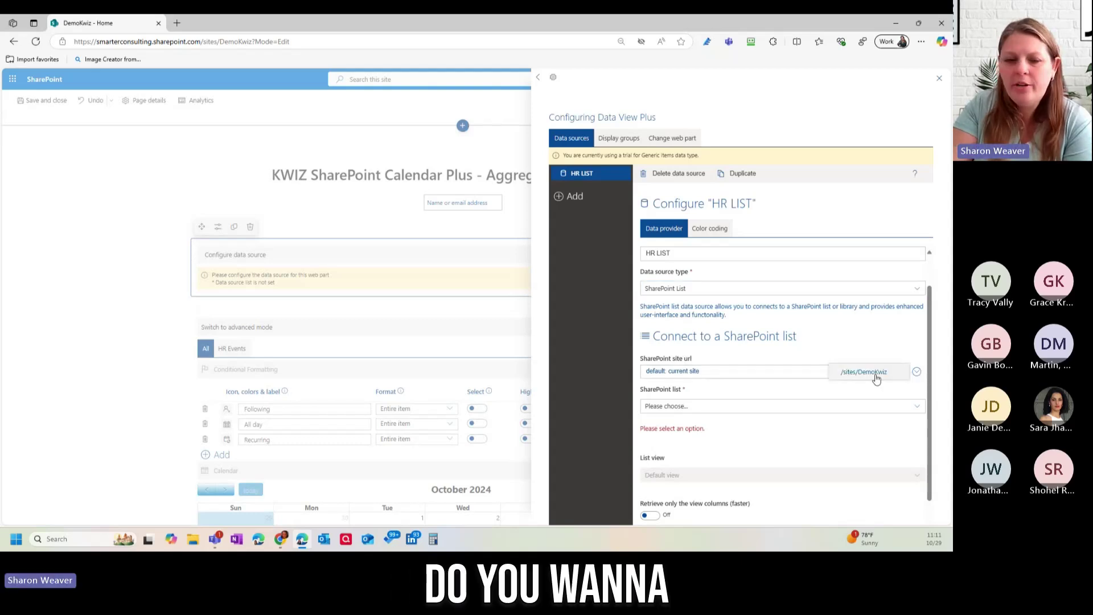
left_click(730, 369)
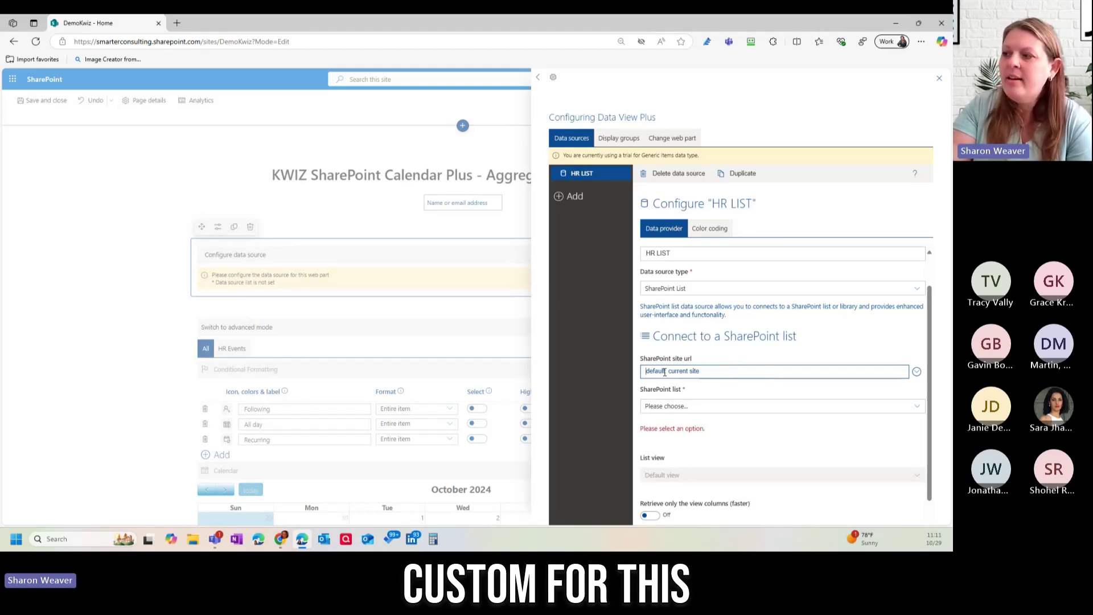
scroll(825, 385, "down", 1)
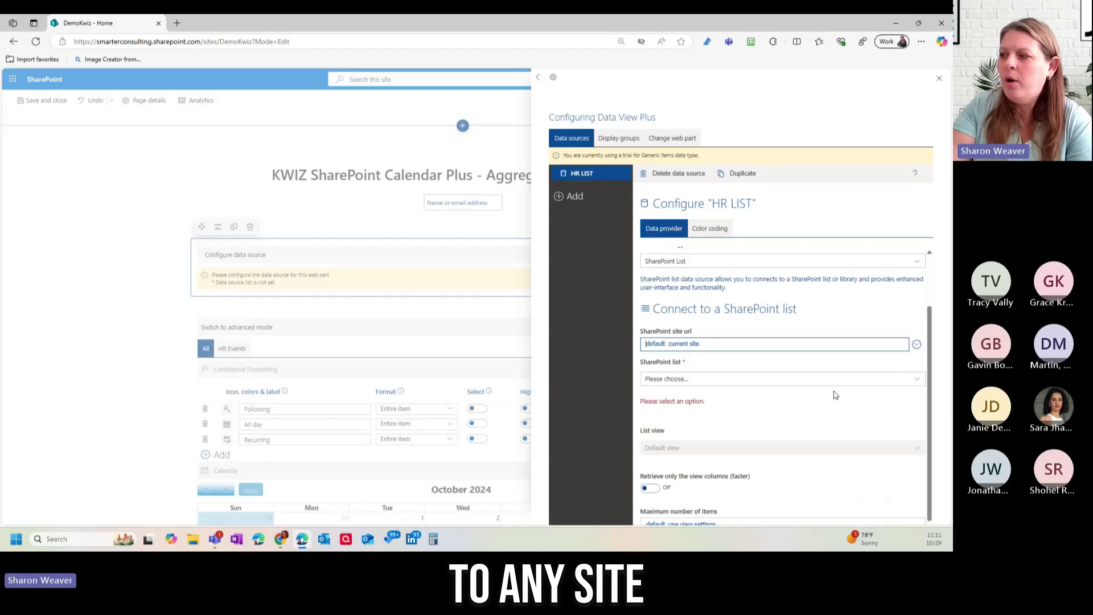
left_click(912, 379)
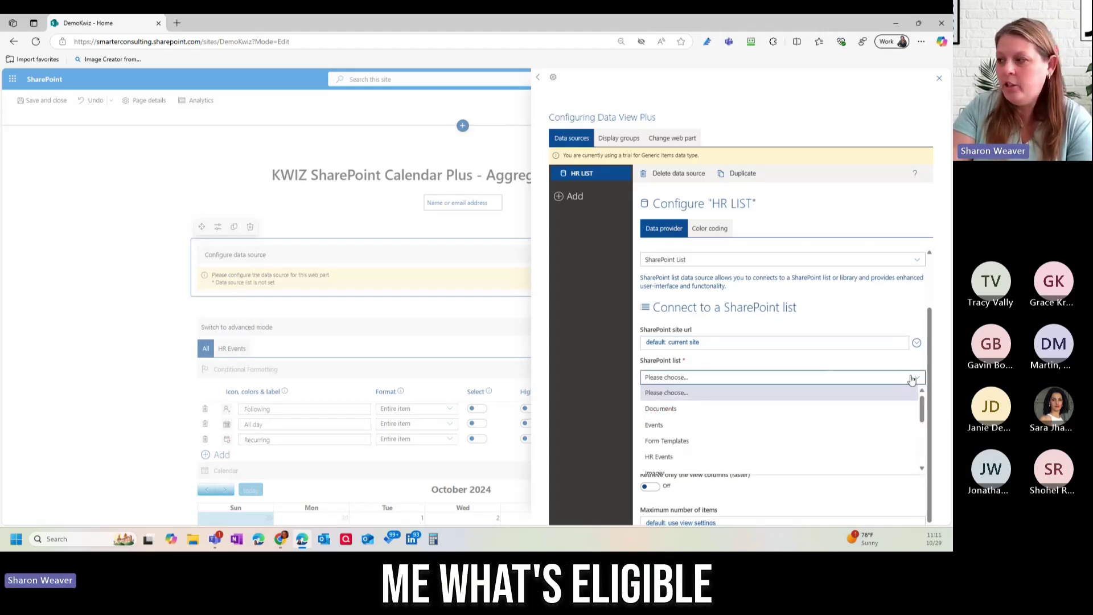
scroll(923, 422, "down", 2)
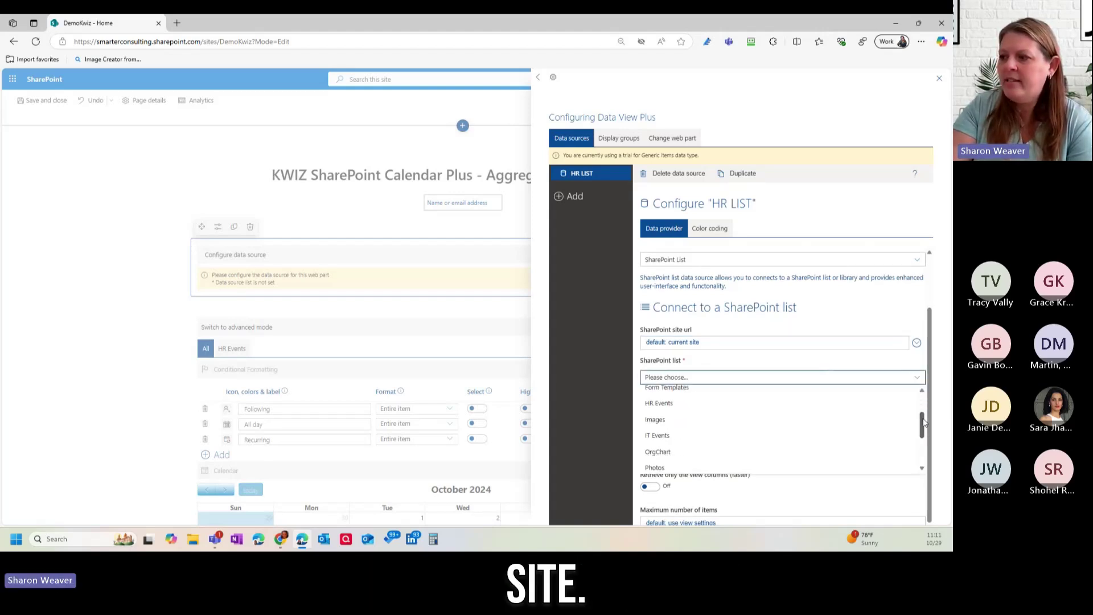
left_click_drag(924, 422, 921, 457)
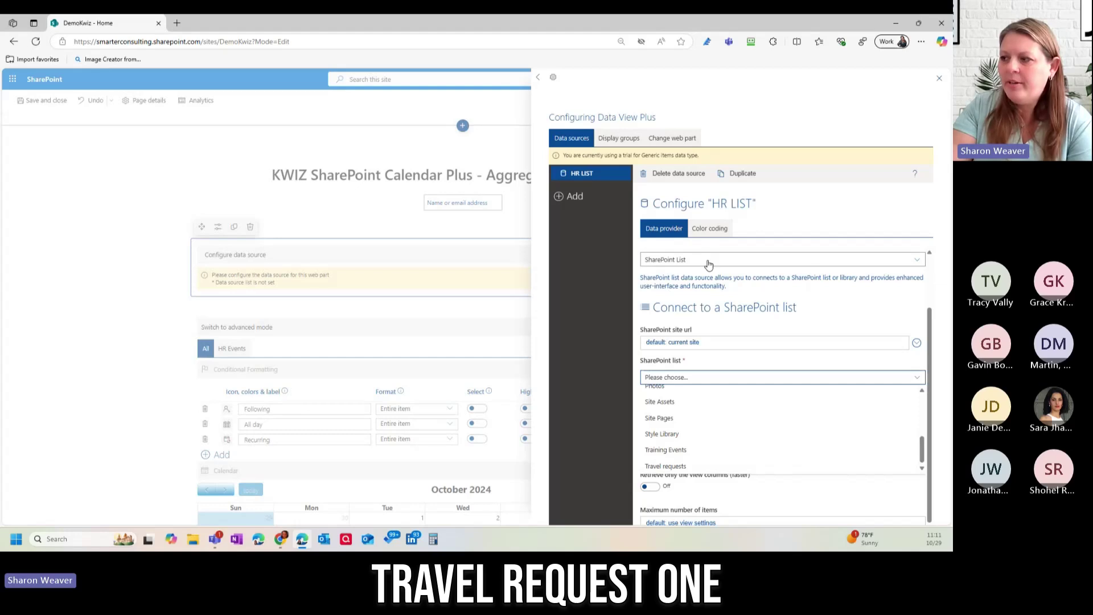
left_click_drag(923, 450, 806, 353)
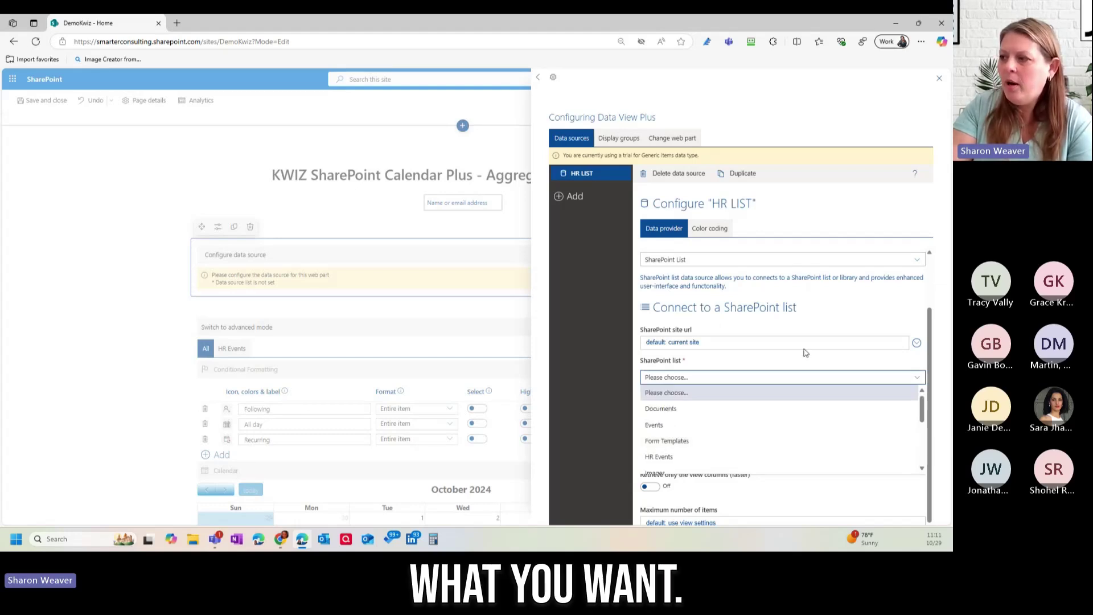
left_click(843, 314)
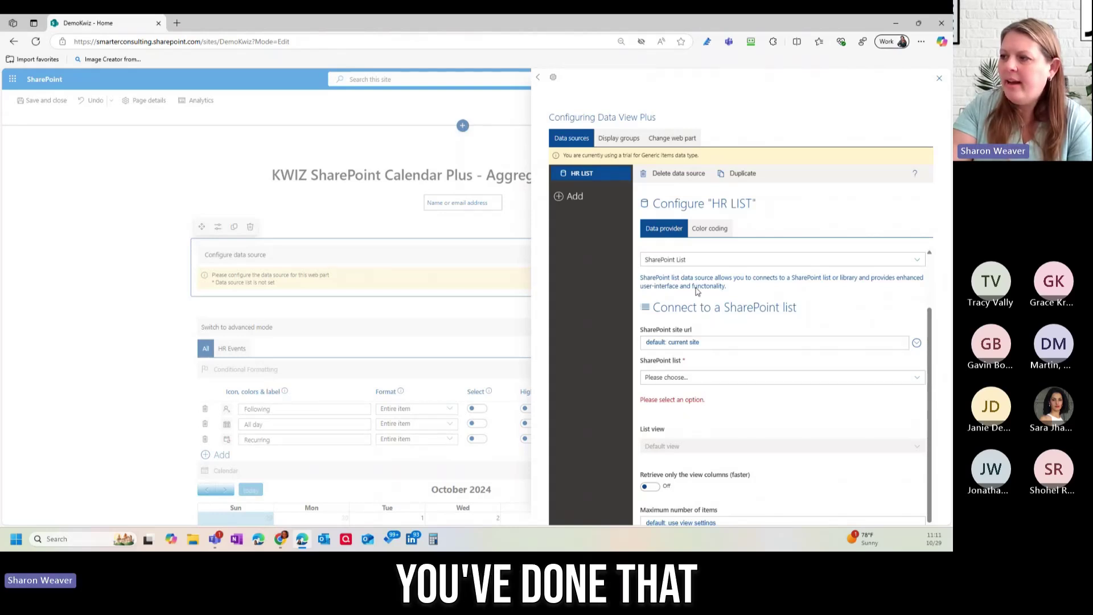
left_click(722, 259)
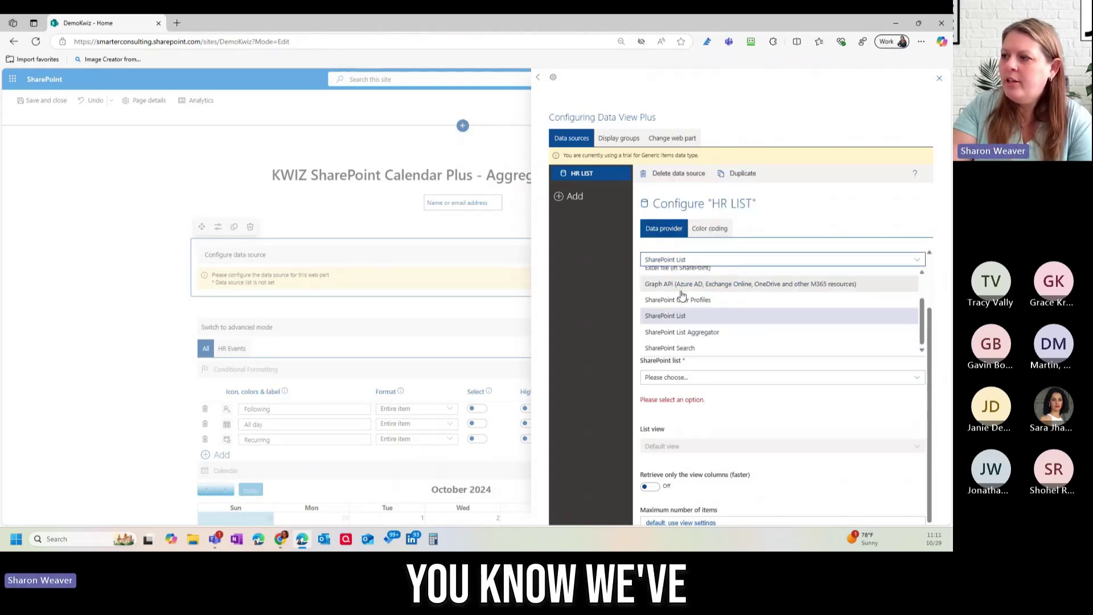
left_click(854, 409)
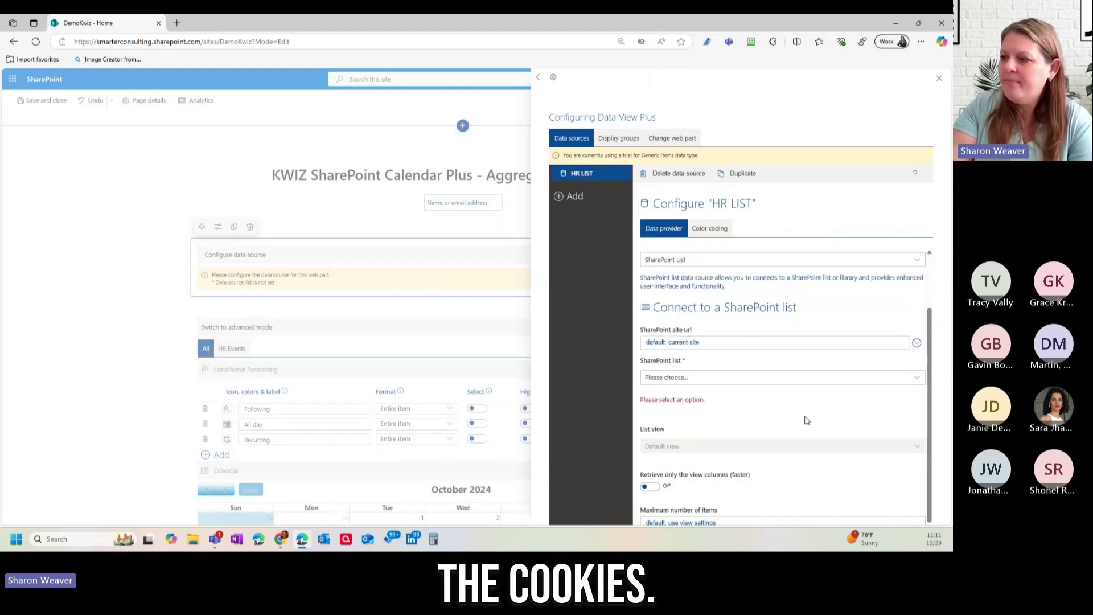
Step: Connect the data source to the Events list and open its list view choices
left_click(709, 377)
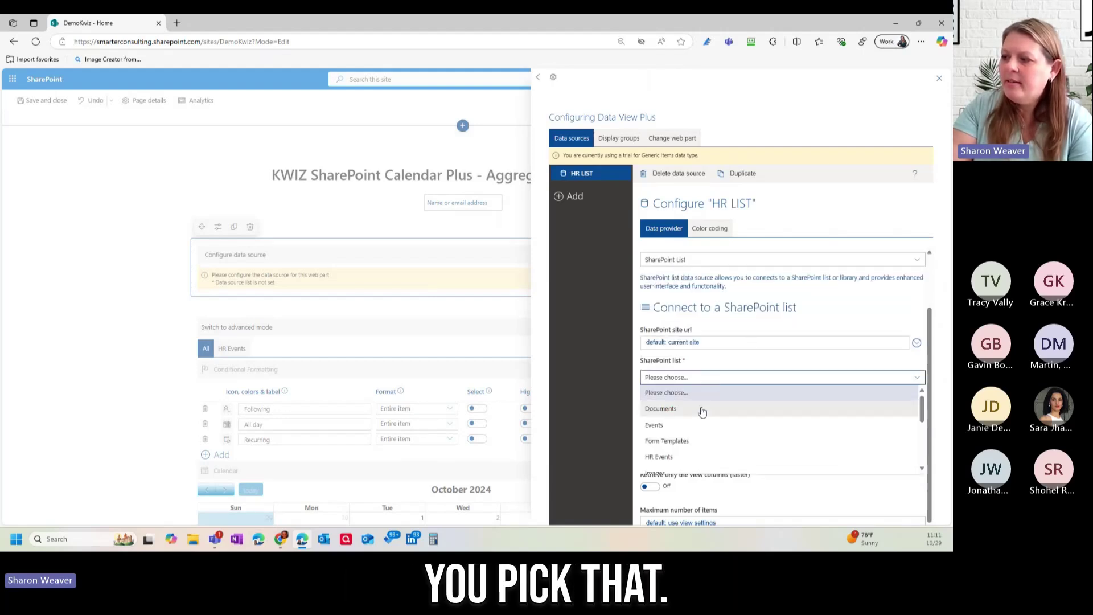
left_click(703, 424)
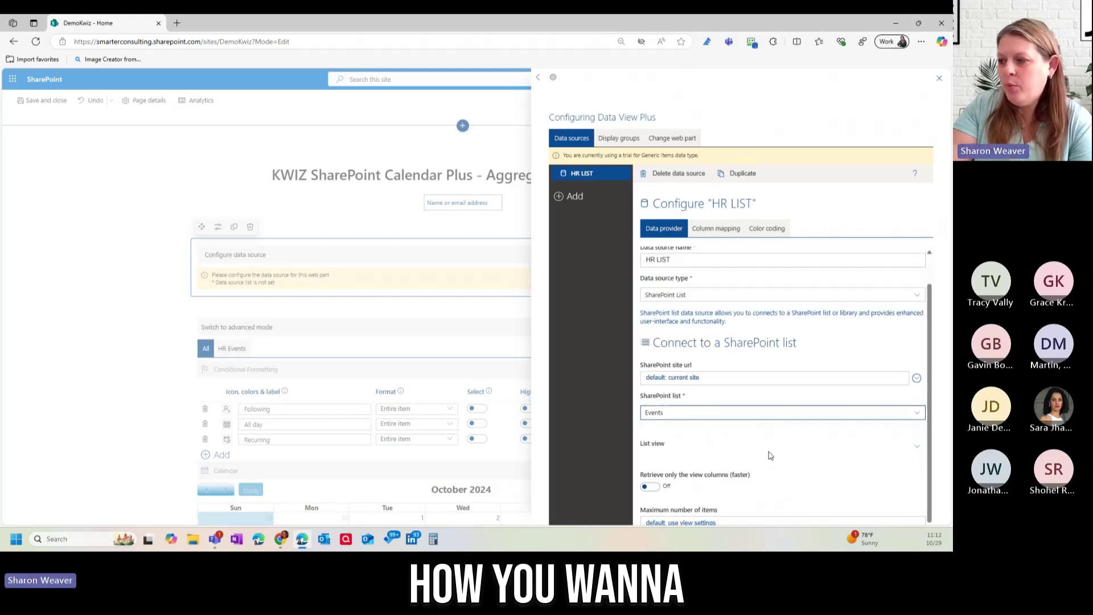
left_click(917, 449)
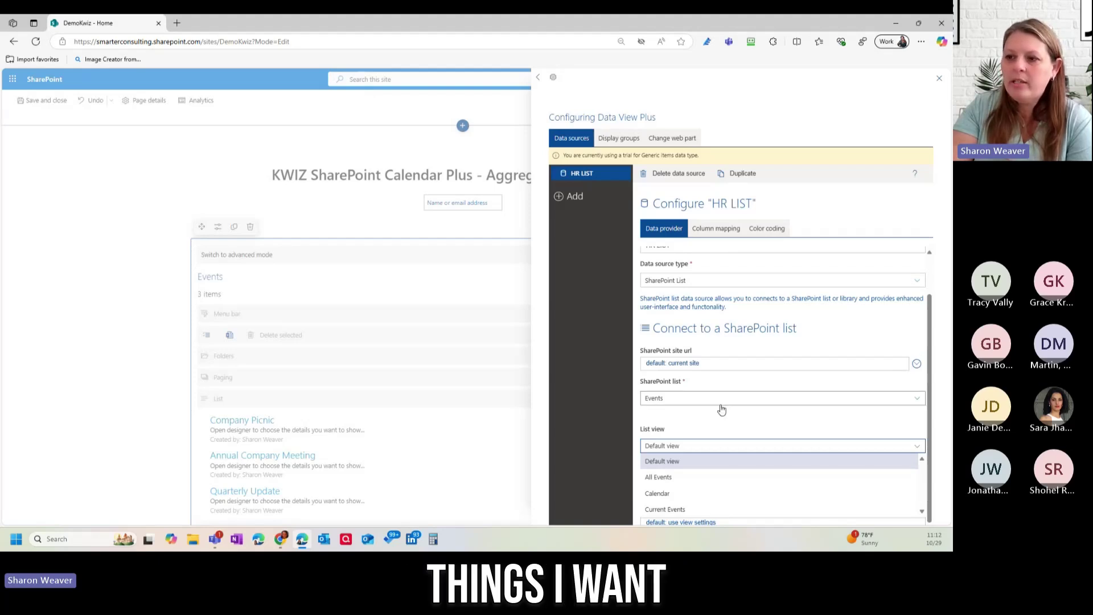
Step: Switch the connected SharePoint list to IT Events and set its list view to All Events
left_click(687, 399)
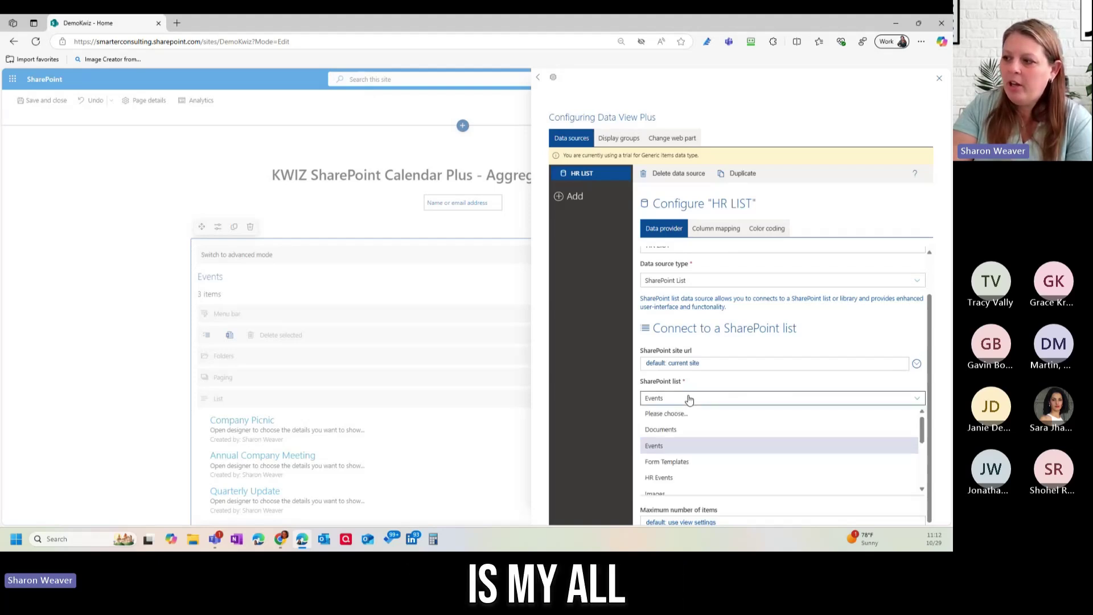
scroll(685, 459, "down", 1)
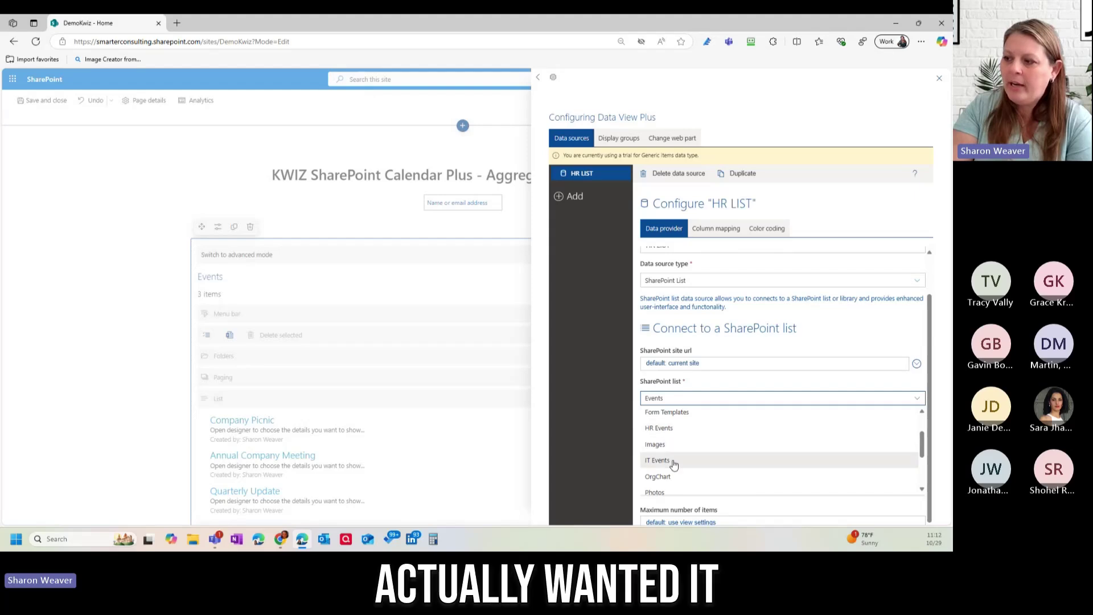
left_click(683, 460)
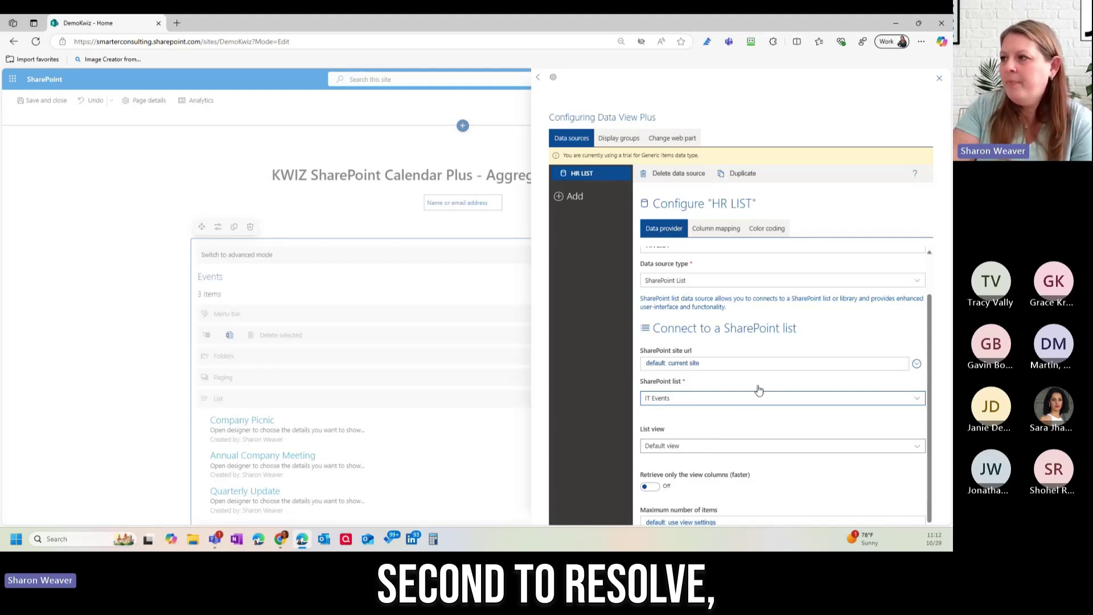
left_click(881, 447)
left_click(882, 448)
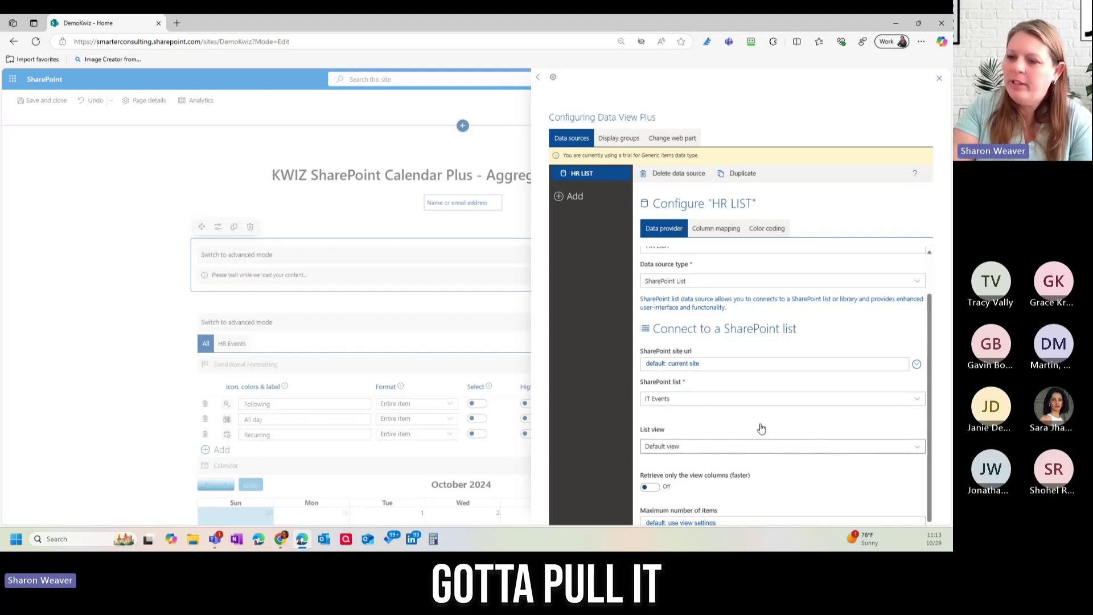
left_click(726, 445)
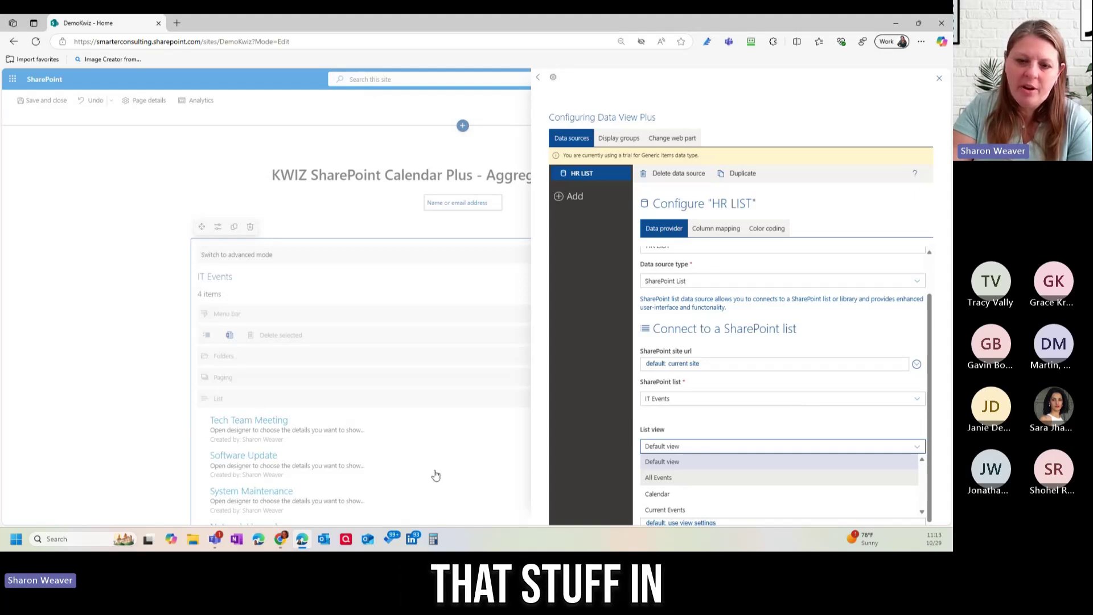
left_click(660, 477)
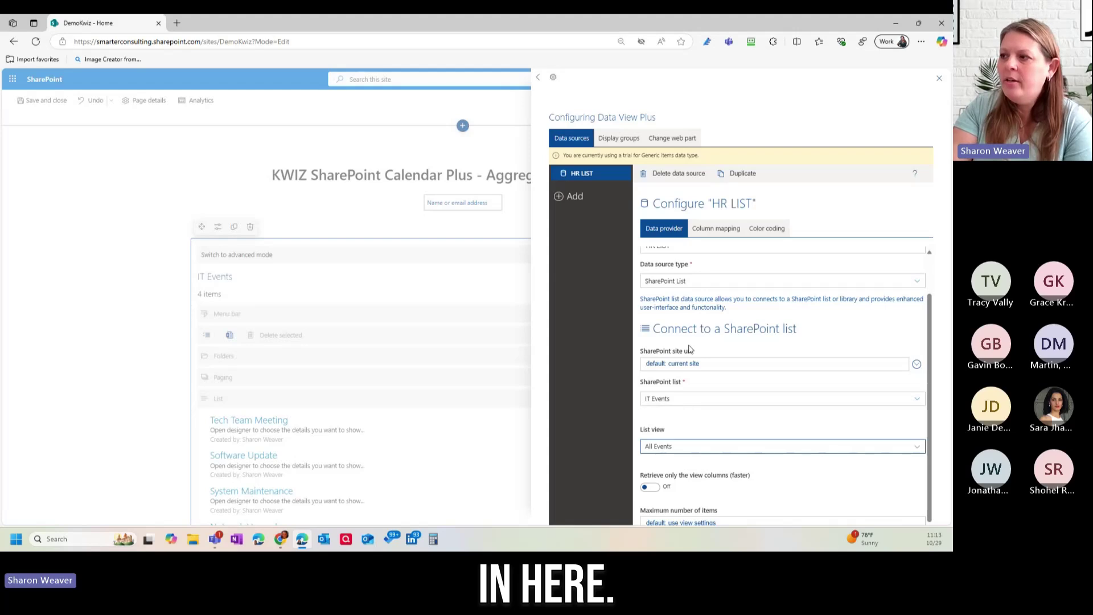
Step: Rename the HR LIST data source to "IT Events", keeping SharePoint List as its type
scroll(705, 308, "up", 2)
left_click(686, 292)
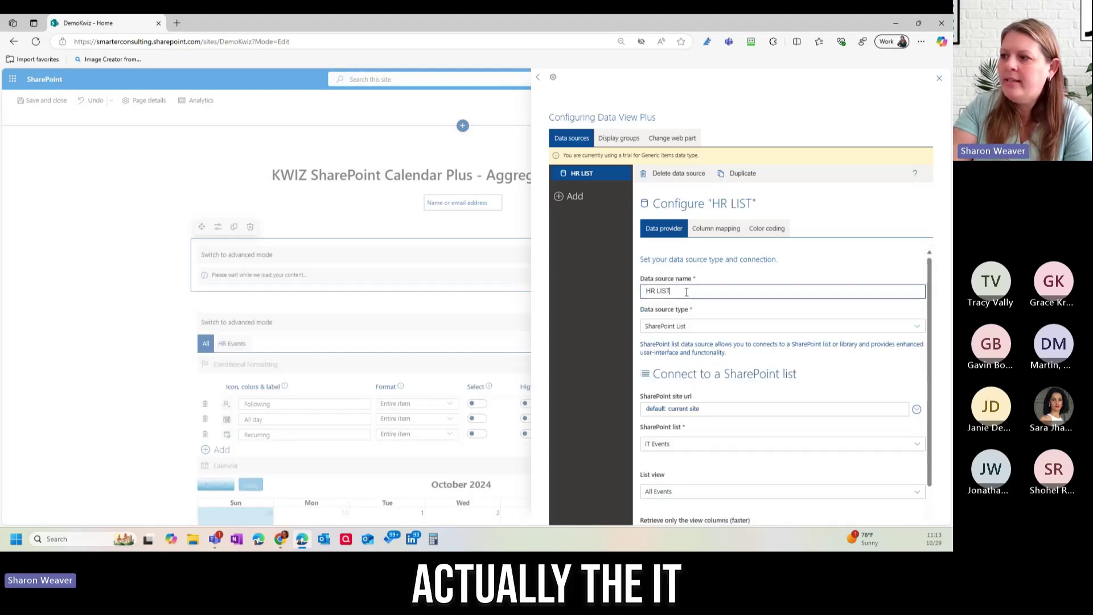
triple_click(683, 289)
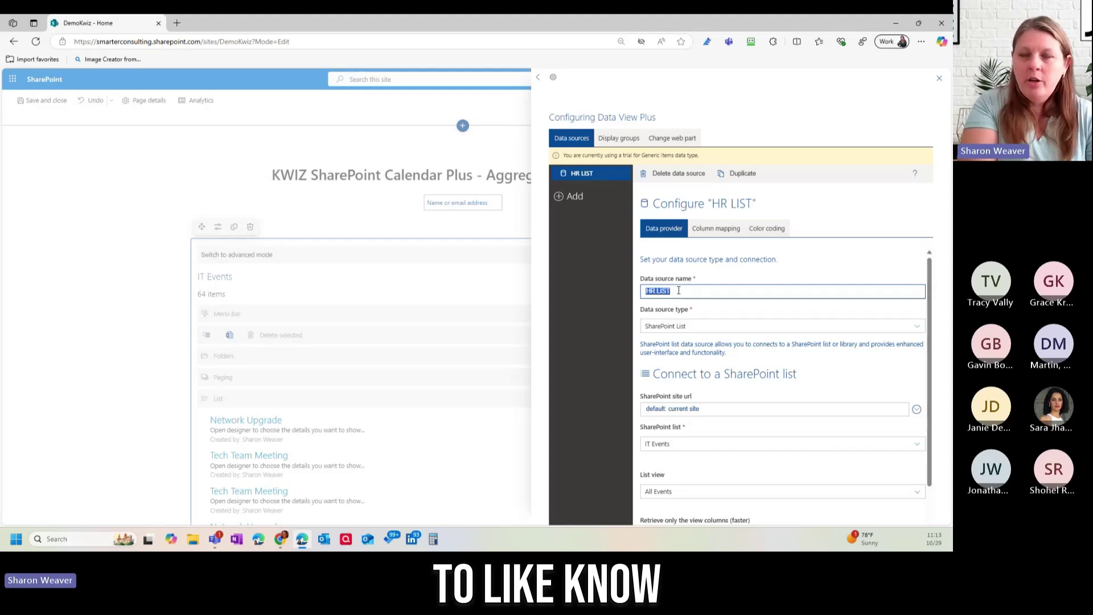
type("IT")
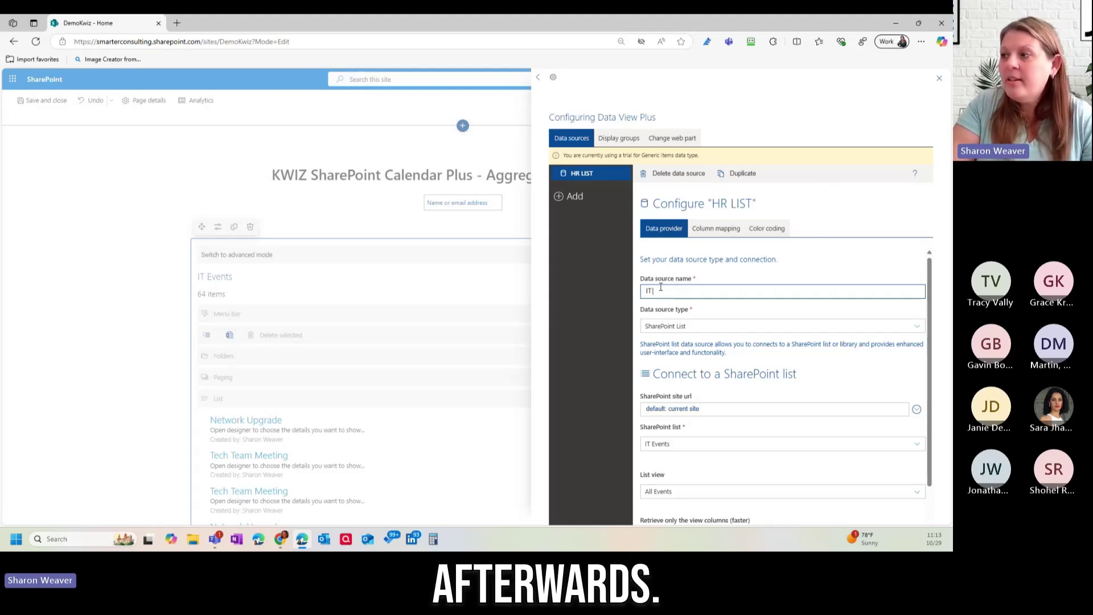
type("Events")
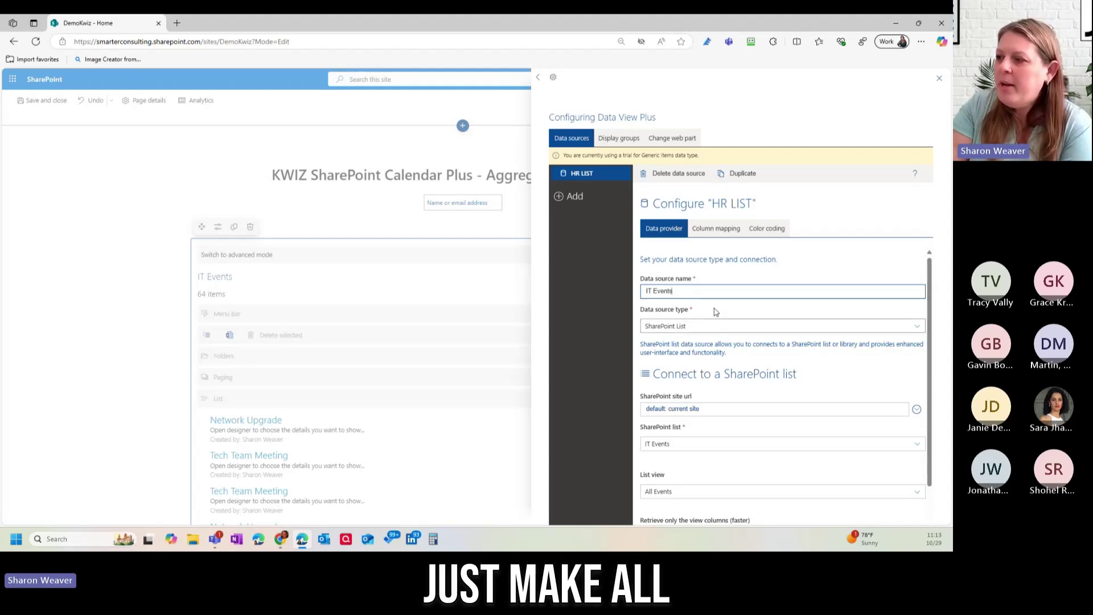
scroll(676, 292, "down", 1)
scroll(654, 273, "up", 1)
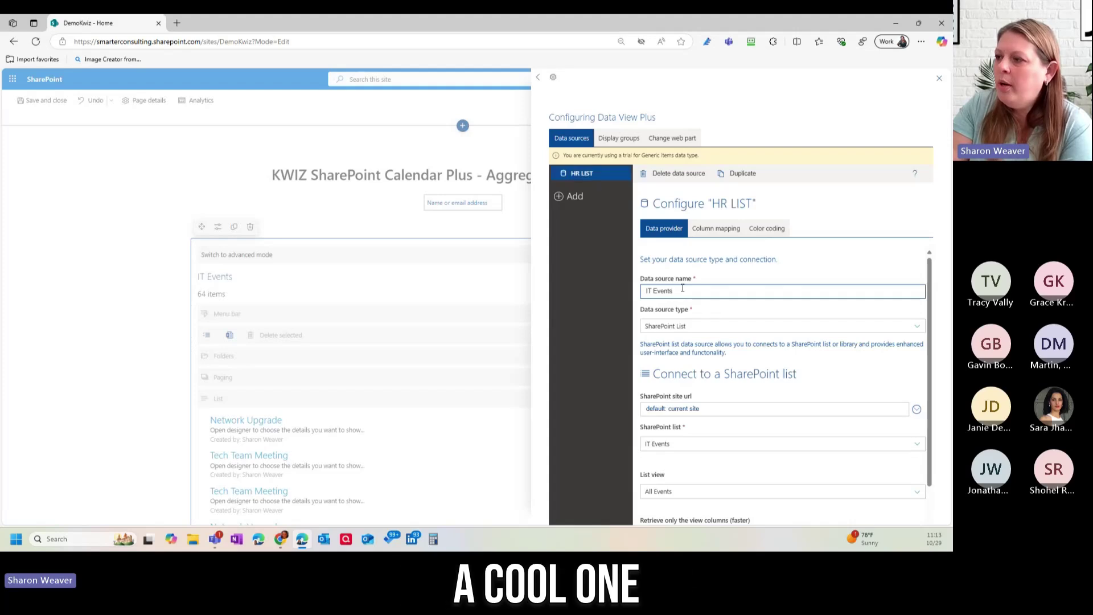
left_click(706, 329)
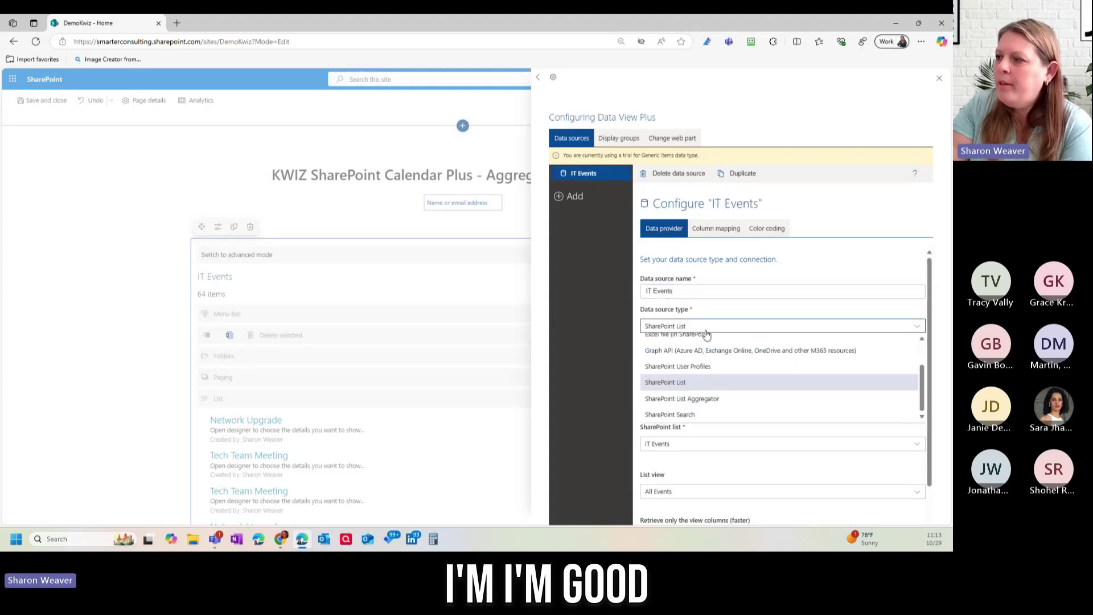
left_click(714, 295)
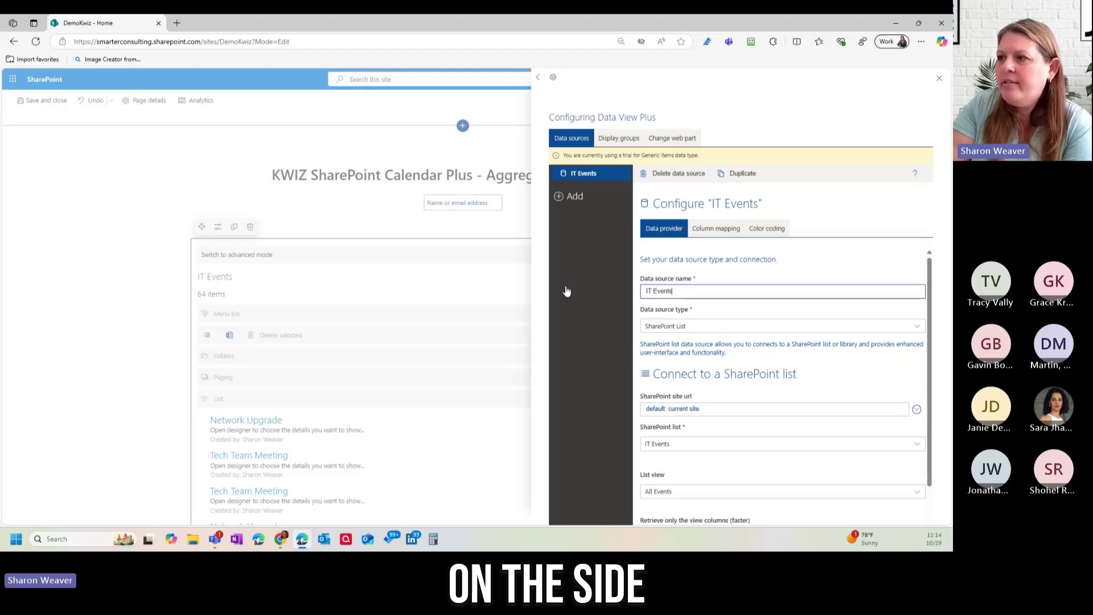
Step: Add a blank data source and a display group named "All Company" to Data View Plus
left_click(586, 202)
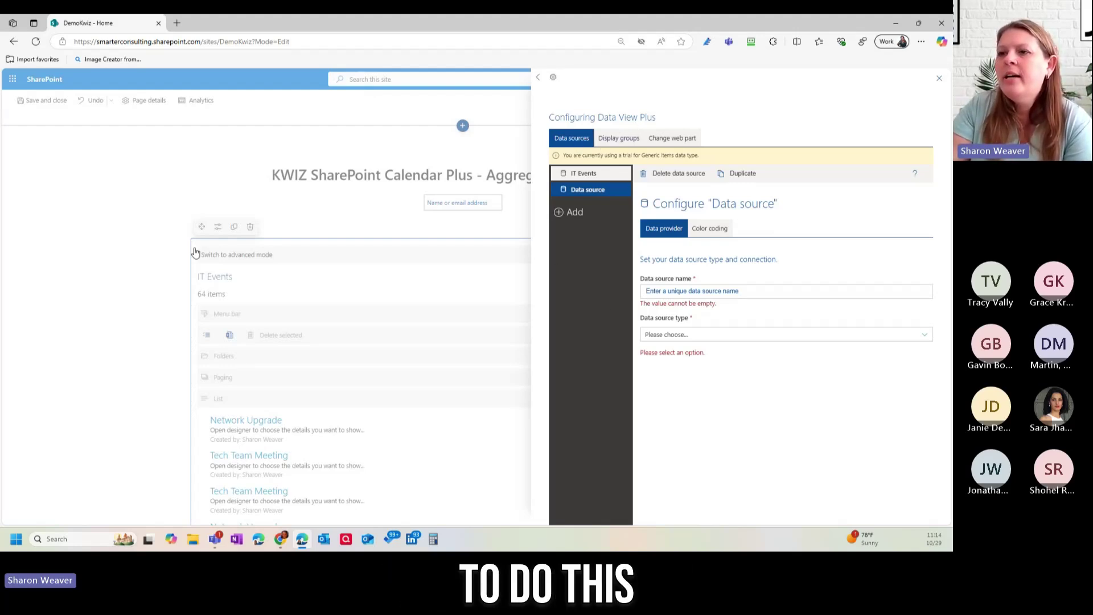
left_click(622, 143)
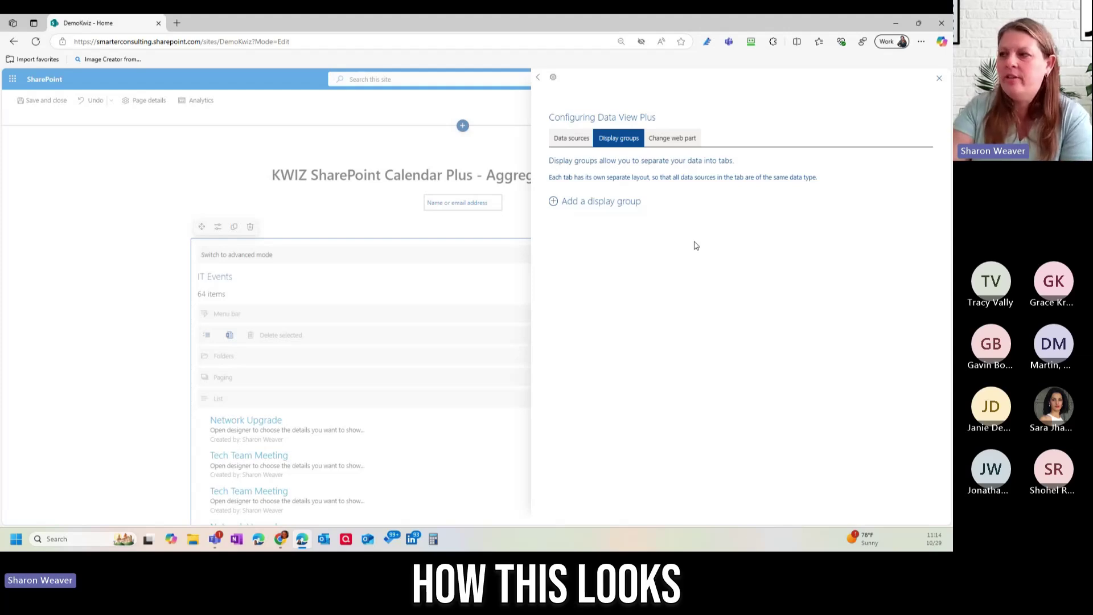
left_click(589, 202)
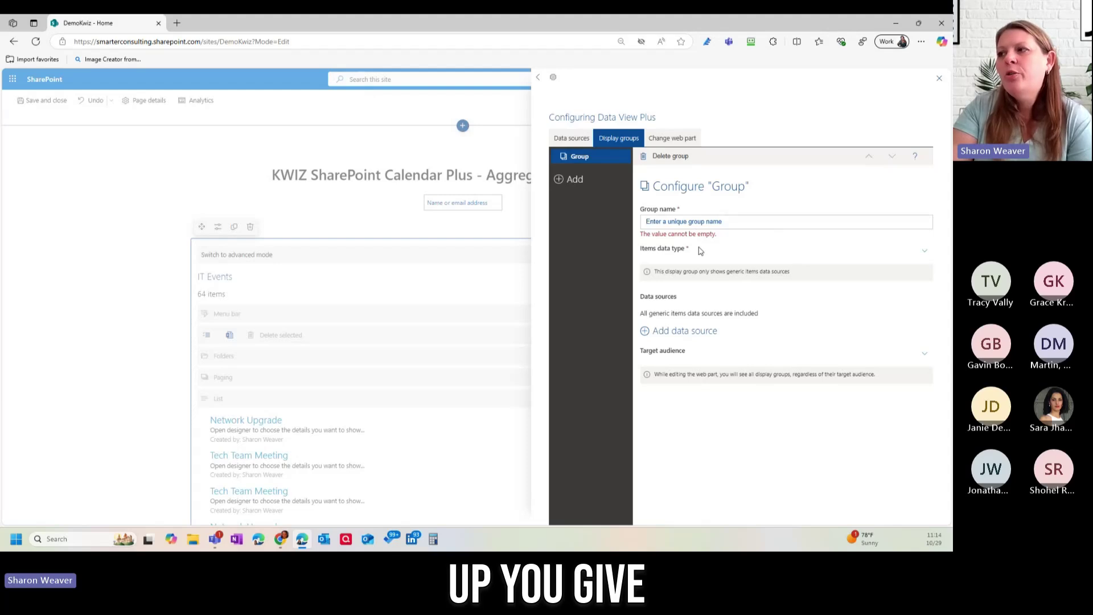
left_click(662, 221)
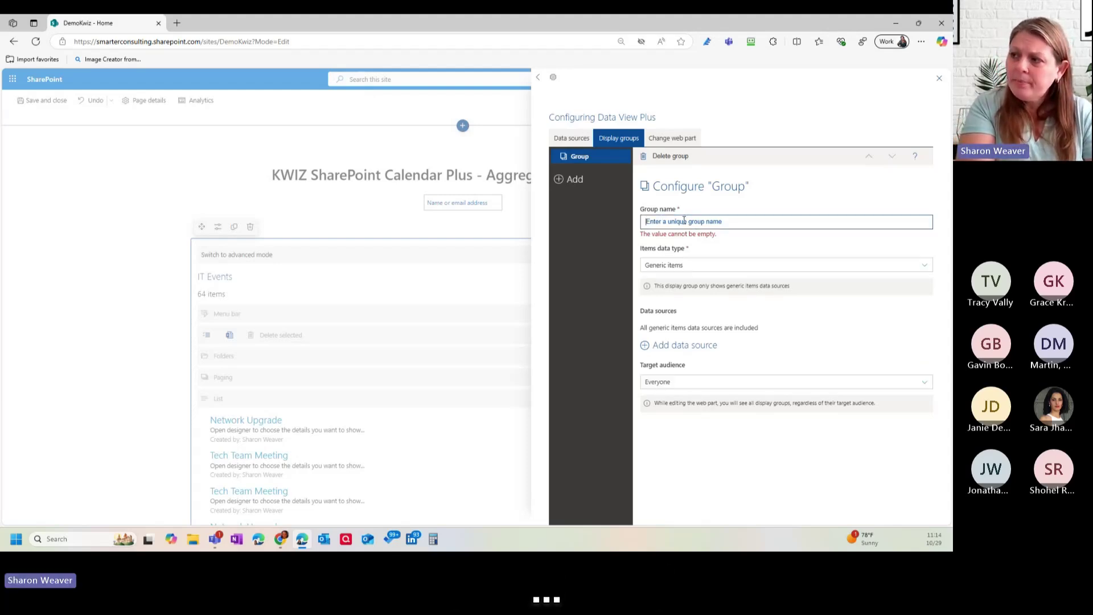
type("All Company")
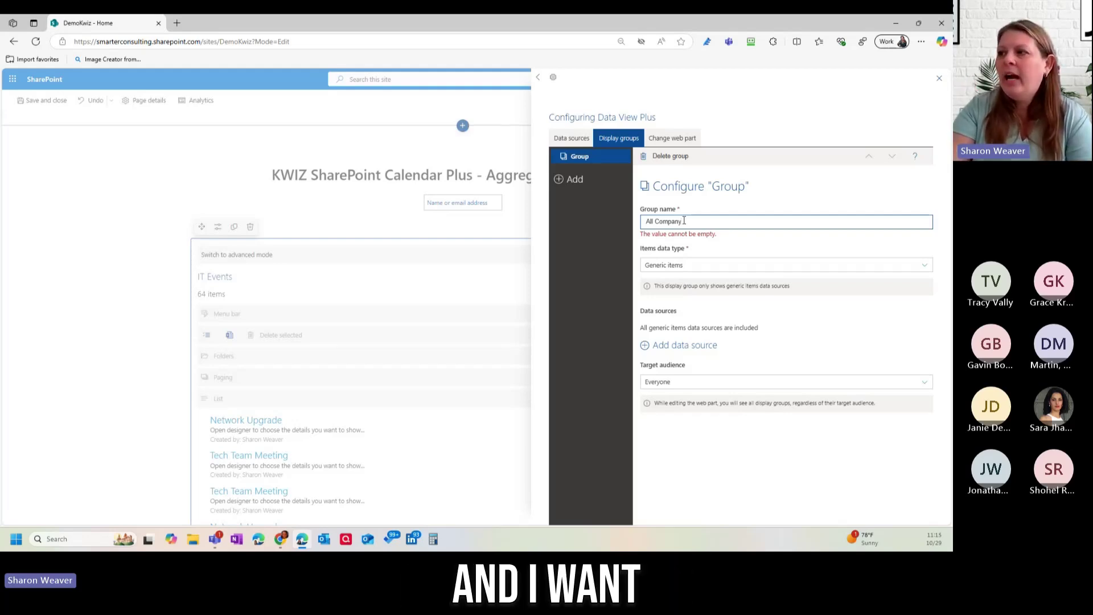
Step: Rename the display group to "All HR" and set its items data type to Calendar
triple_click(668, 221)
type("All HR")
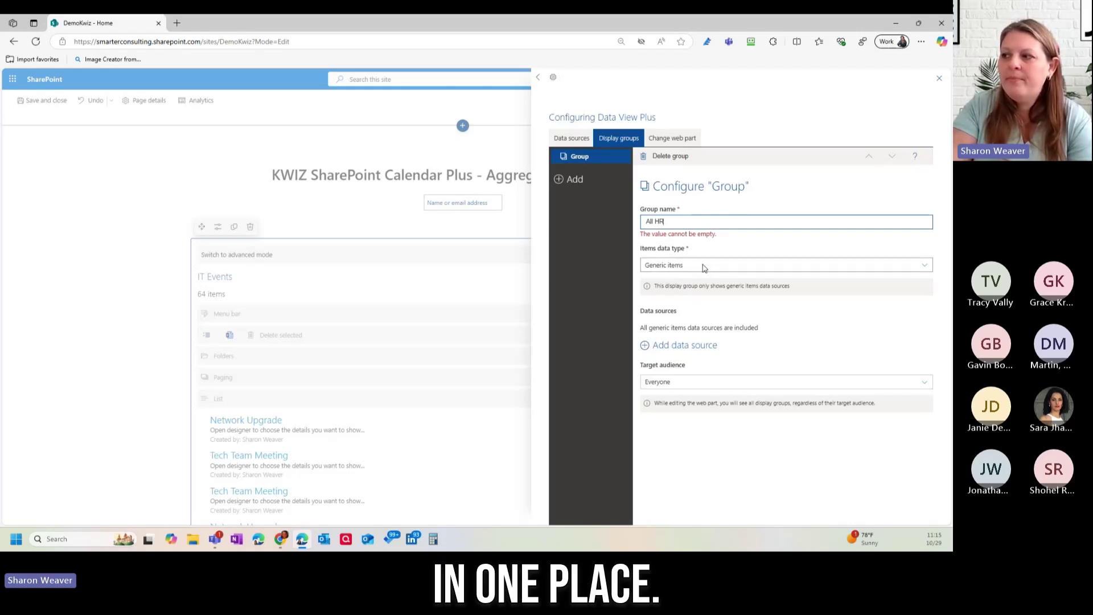
key("Tab")
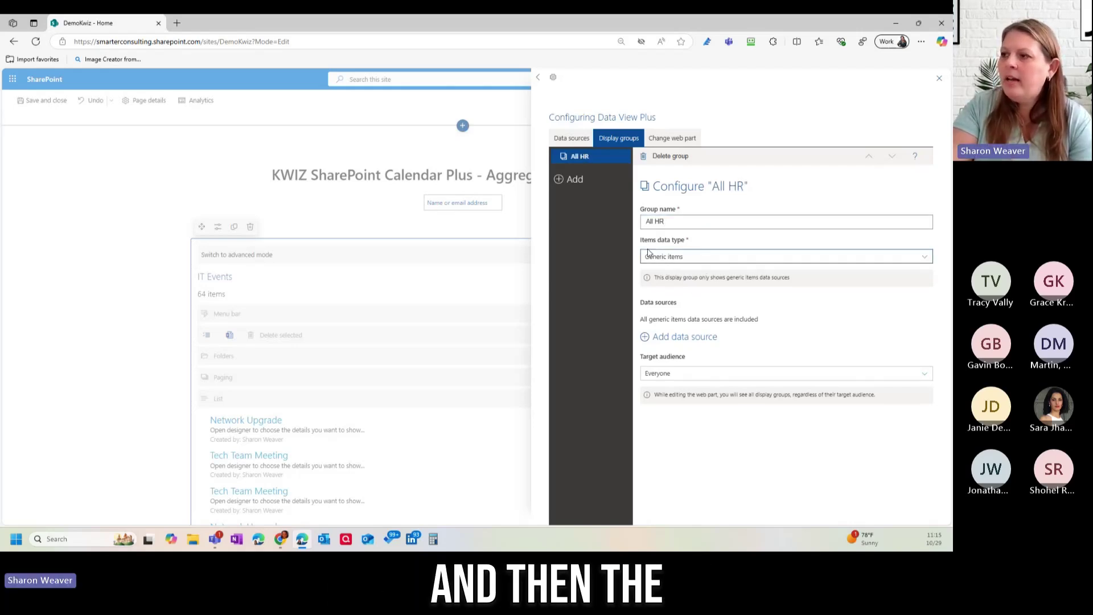
left_click(721, 259)
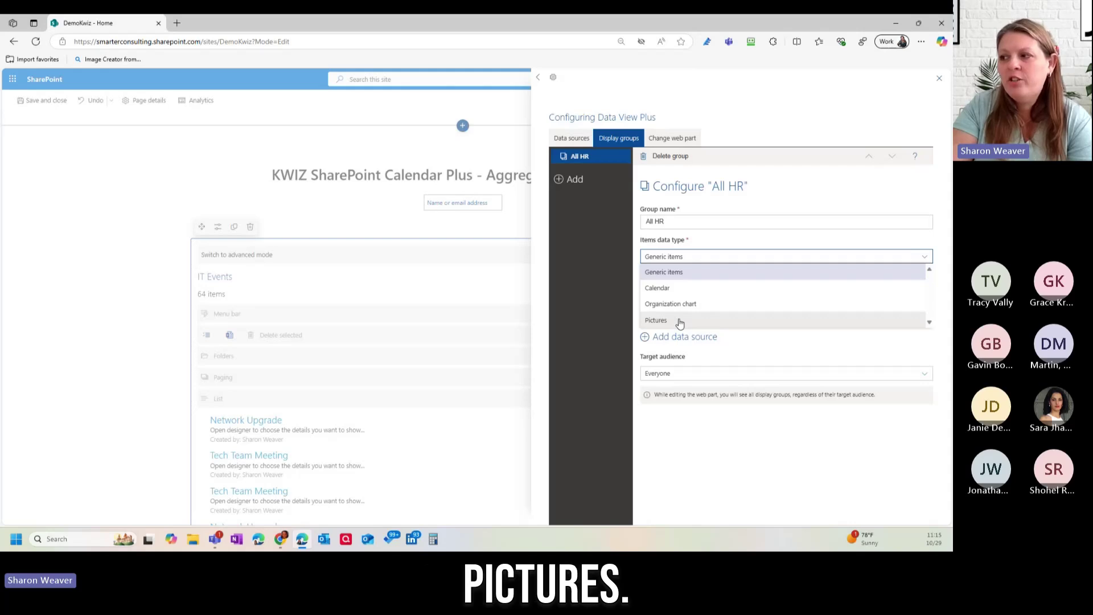
left_click(686, 291)
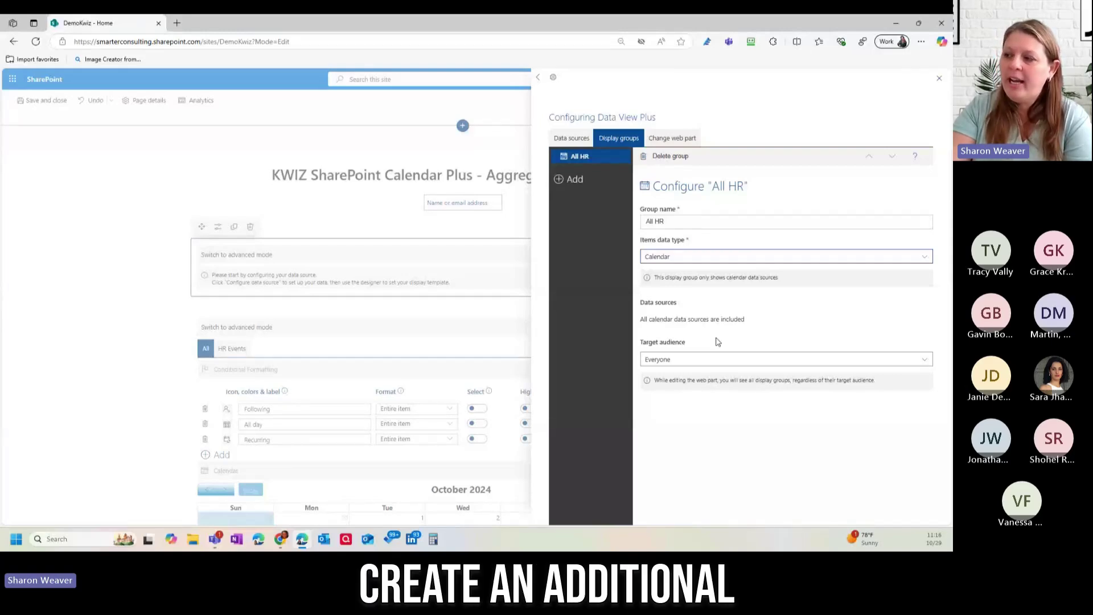
Step: Review the group's target audience choices and the web part types that can be configured, returning to the data sources
left_click(715, 360)
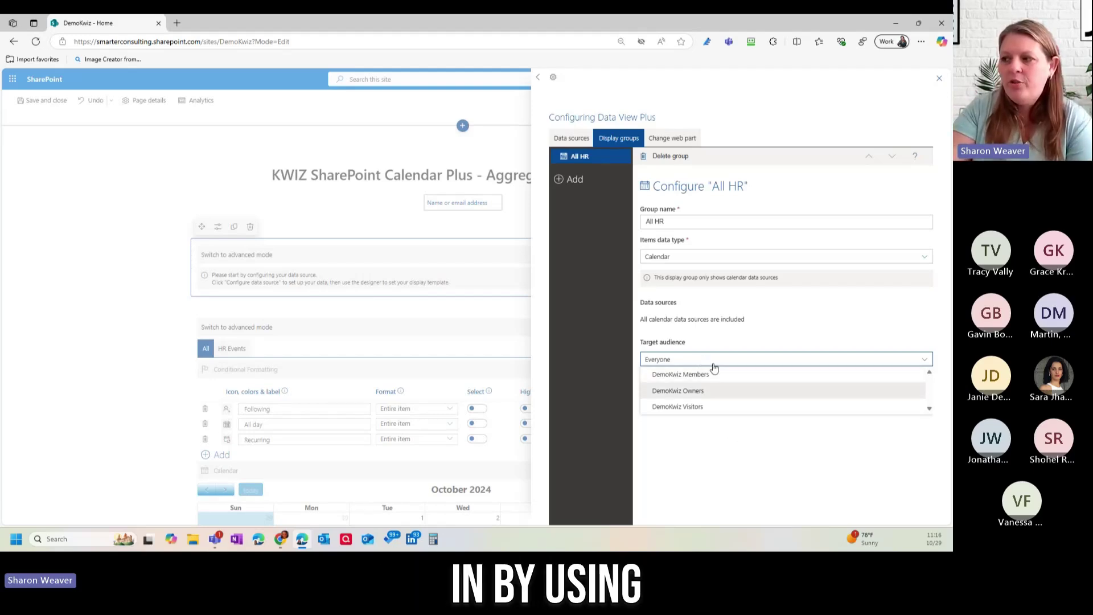
left_click(733, 464)
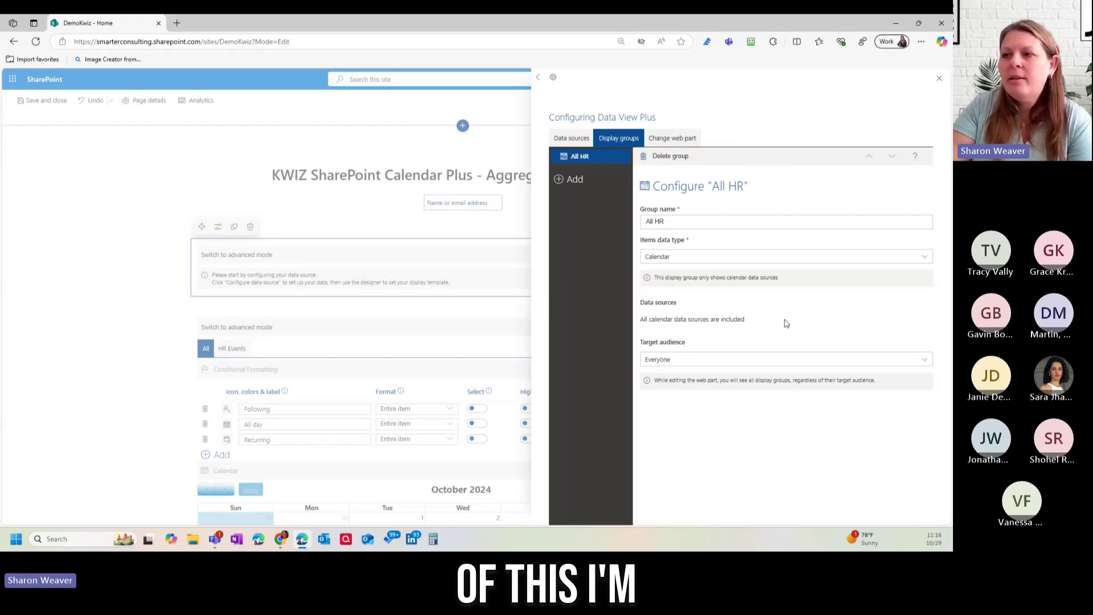
left_click(670, 139)
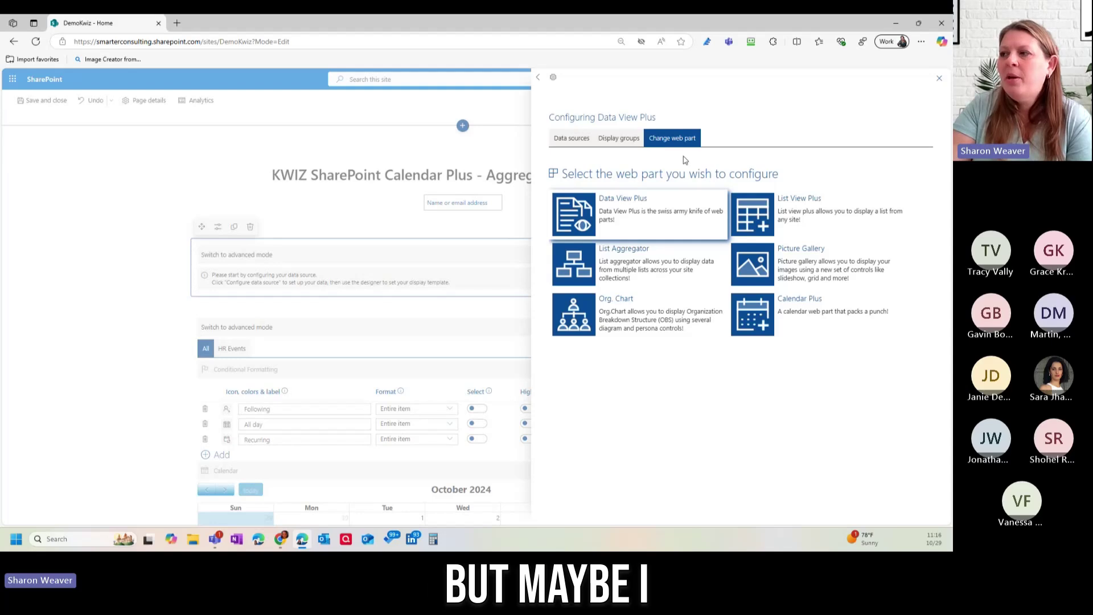
left_click(579, 142)
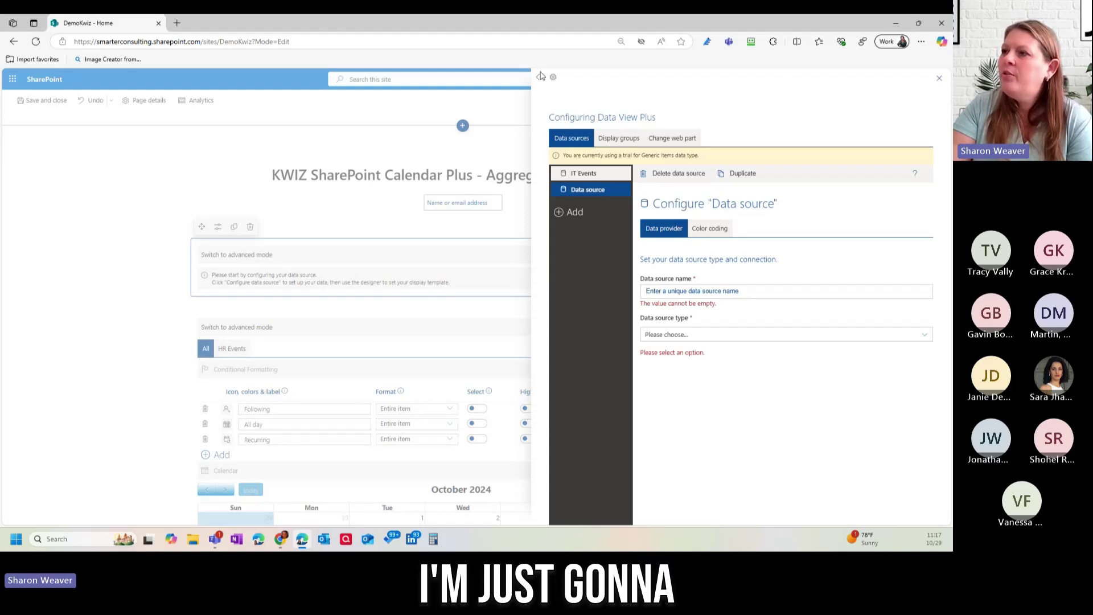
Step: Close the configuration and delete the newly added Data View Plus web part above the existing calendar
left_click(939, 80)
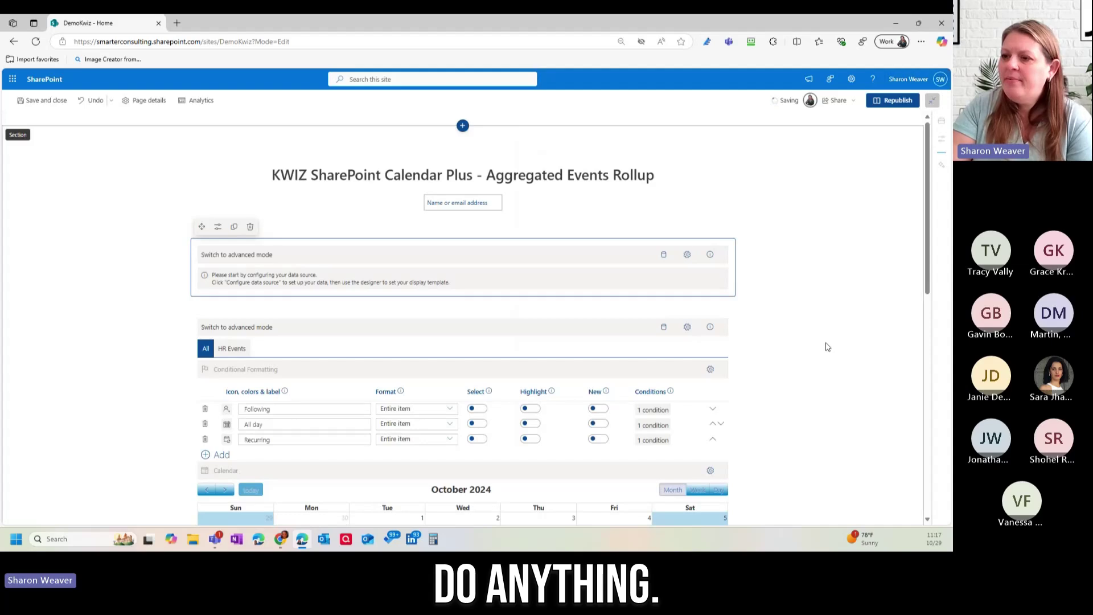
scroll(825, 341, "down", 1)
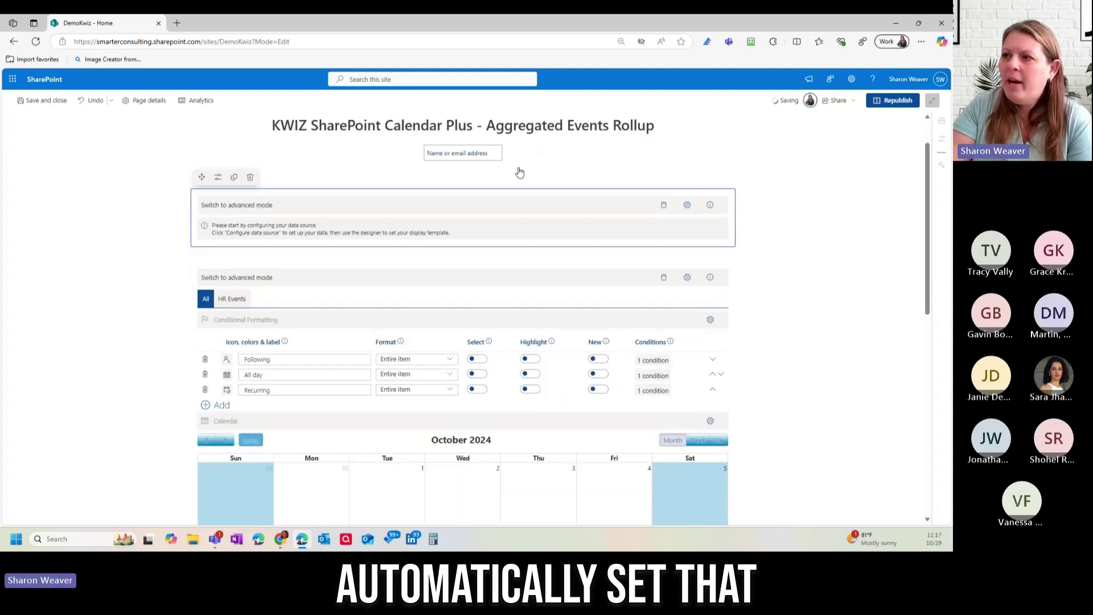
scroll(837, 276, "down", 1)
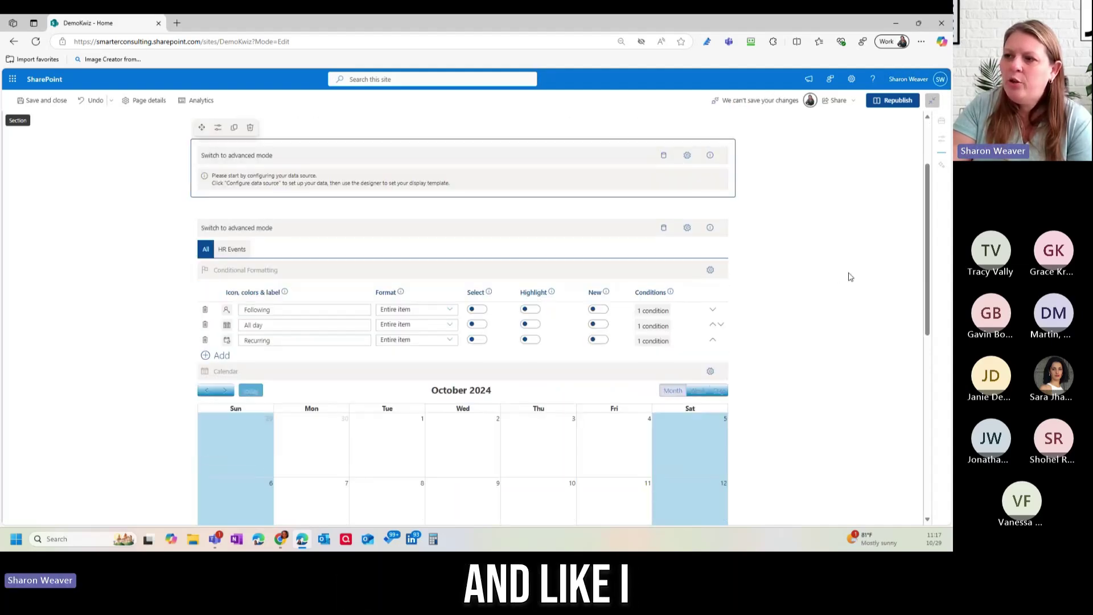
scroll(848, 275, "up", 2)
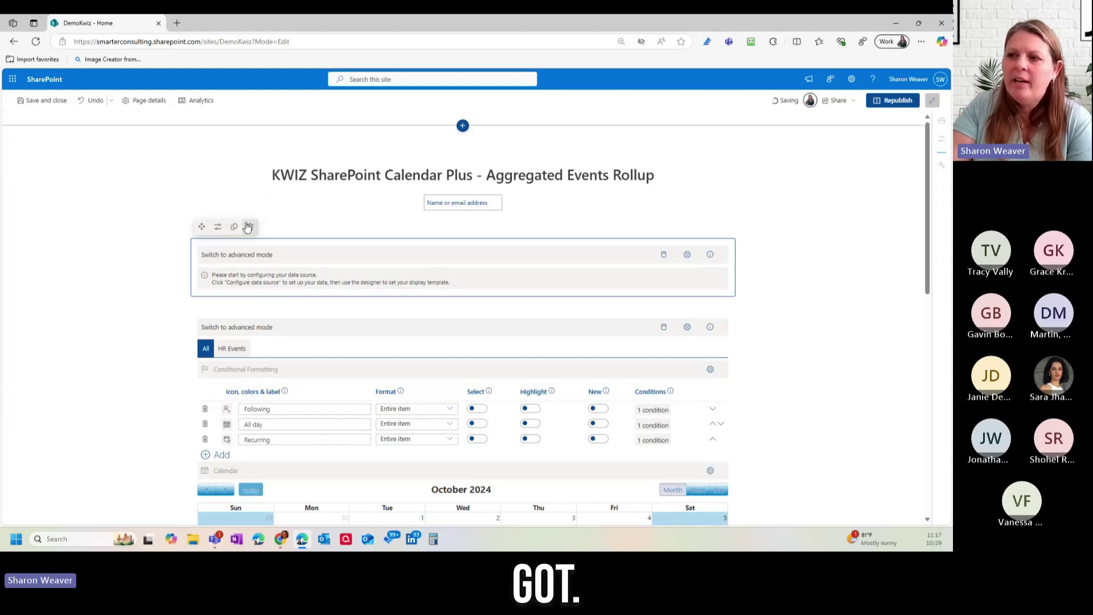
left_click(248, 227)
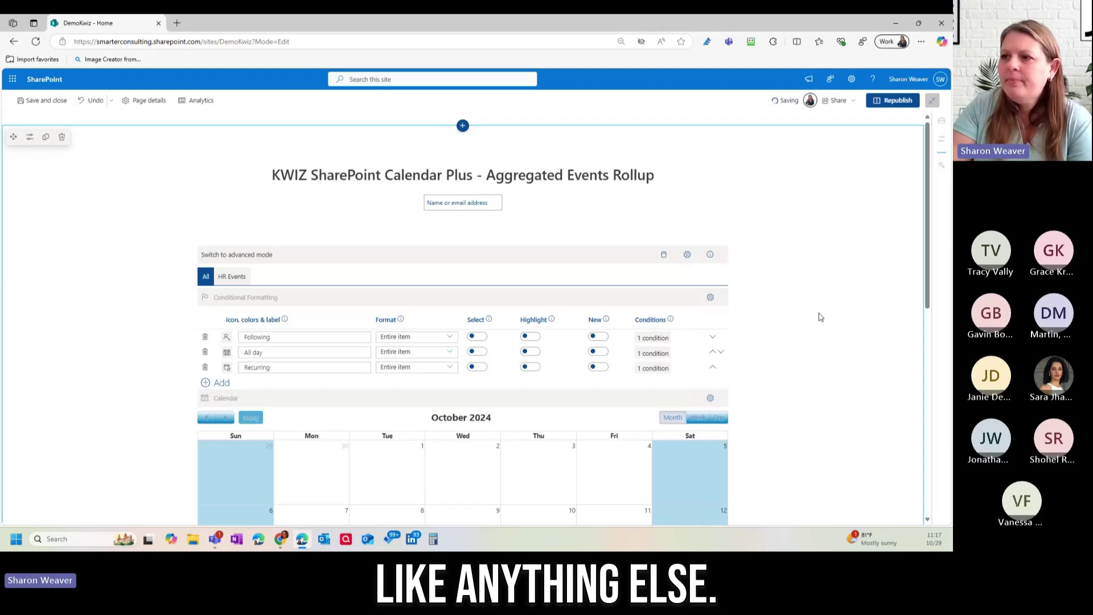
Step: Examine the existing calendar web part's conditional formatting rules, October 2024 events and color-coded legend
scroll(820, 317, "down", 2)
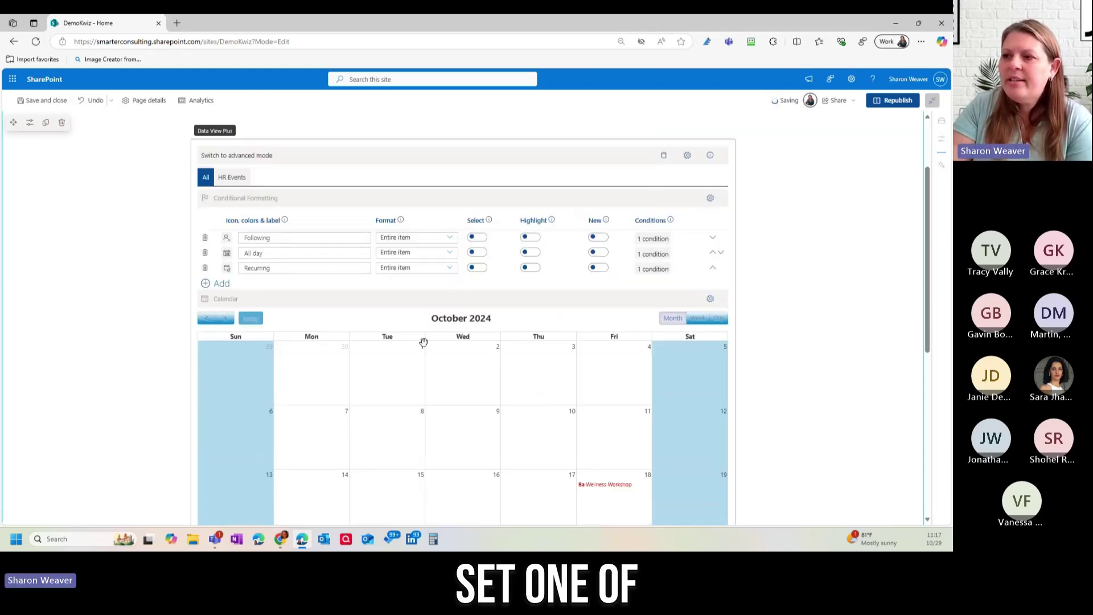
scroll(627, 353, "down", 5)
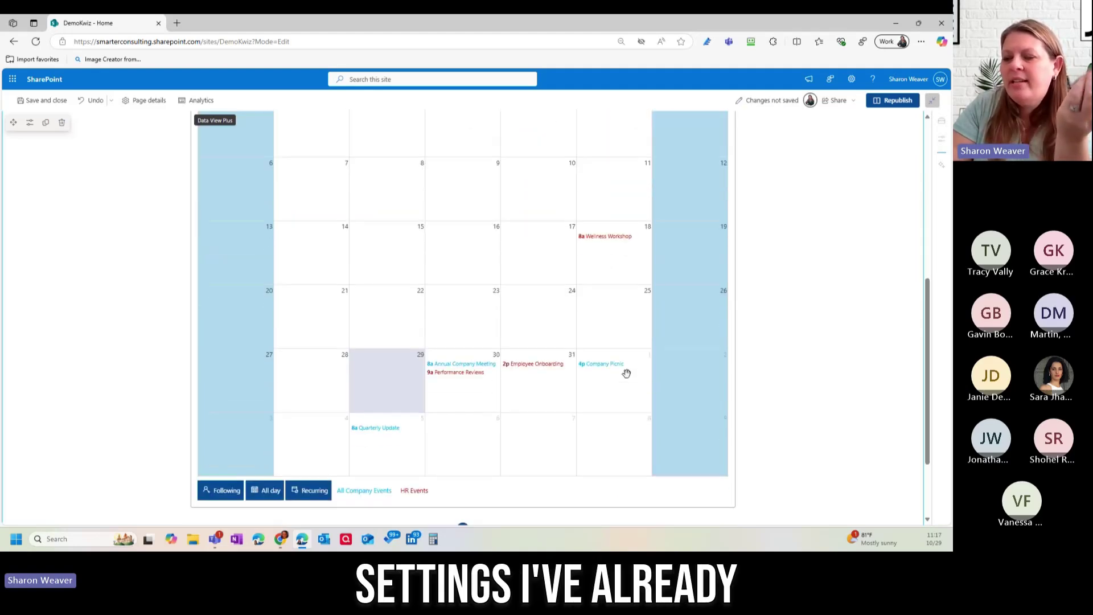
scroll(627, 373, "up", 4)
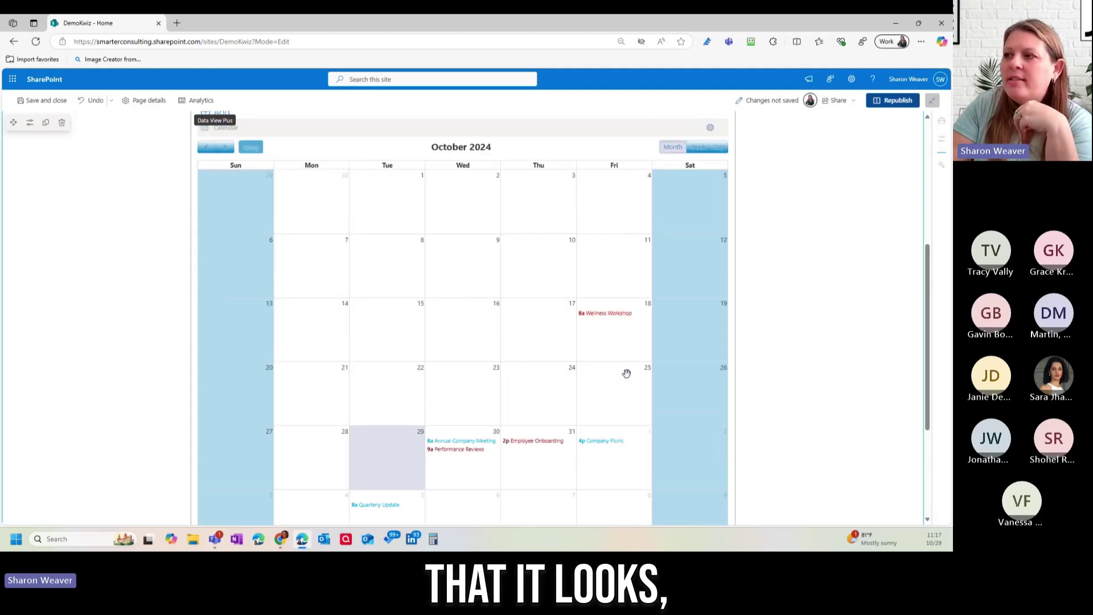
scroll(630, 374, "up", 3)
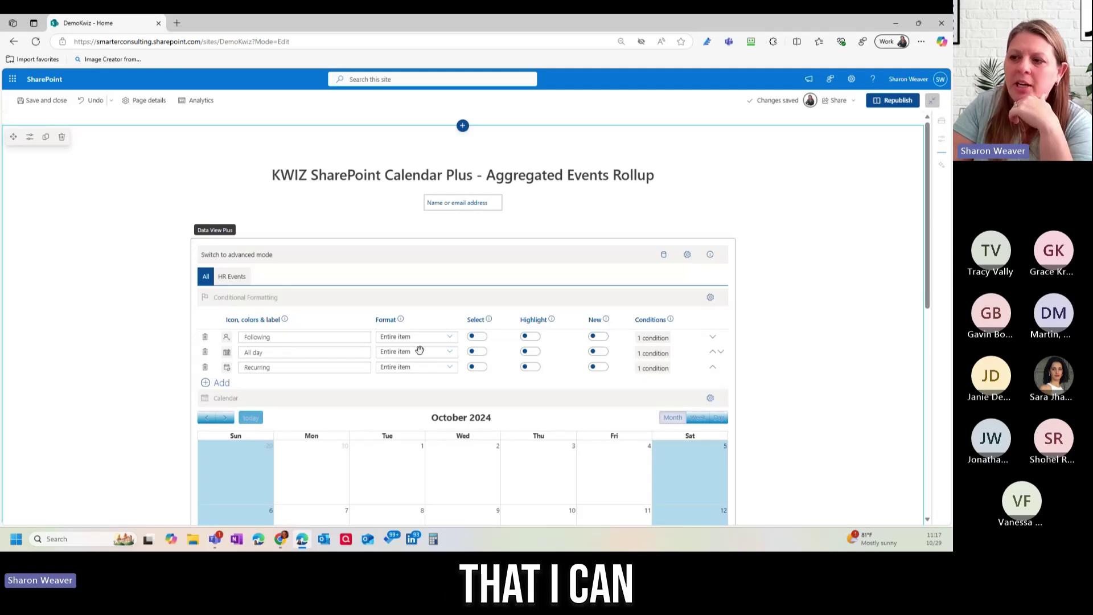
scroll(367, 383, "down", 1)
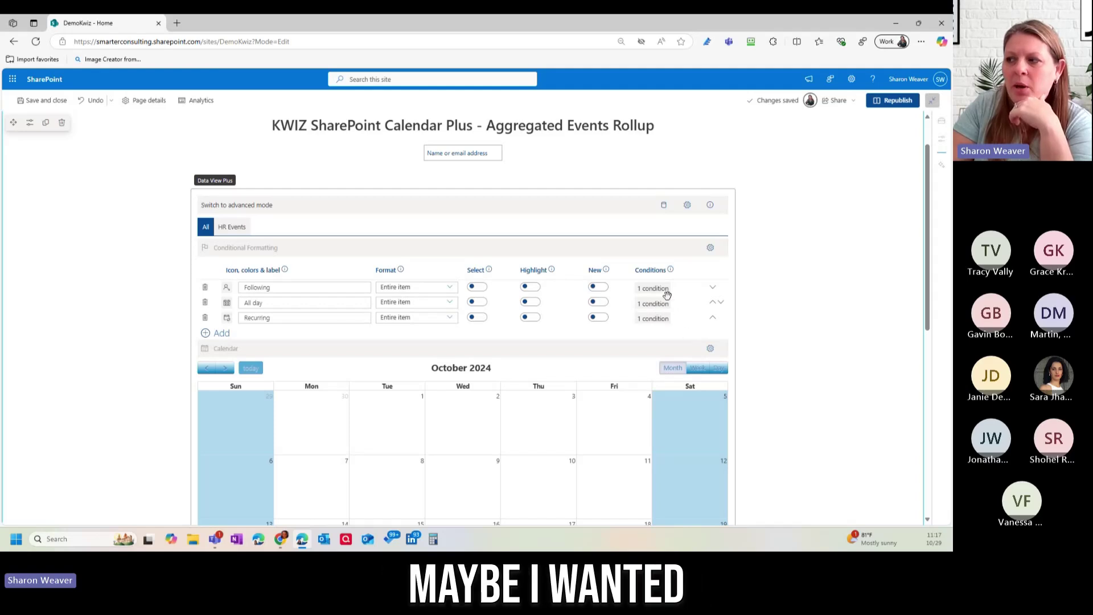
scroll(642, 422, "down", 1)
scroll(642, 423, "down", 1)
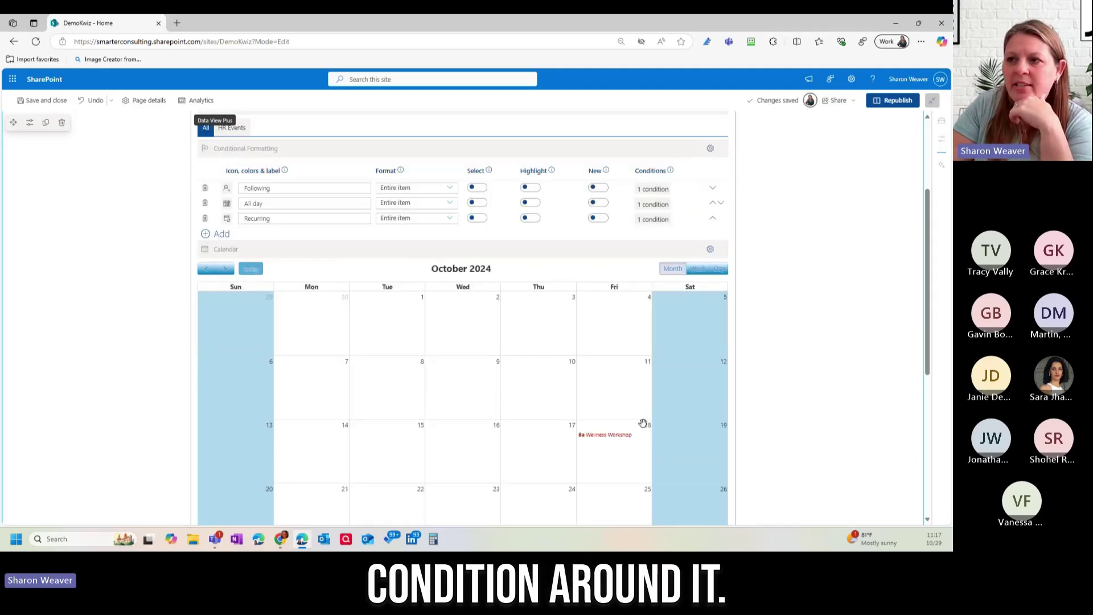
scroll(666, 354, "down", 2)
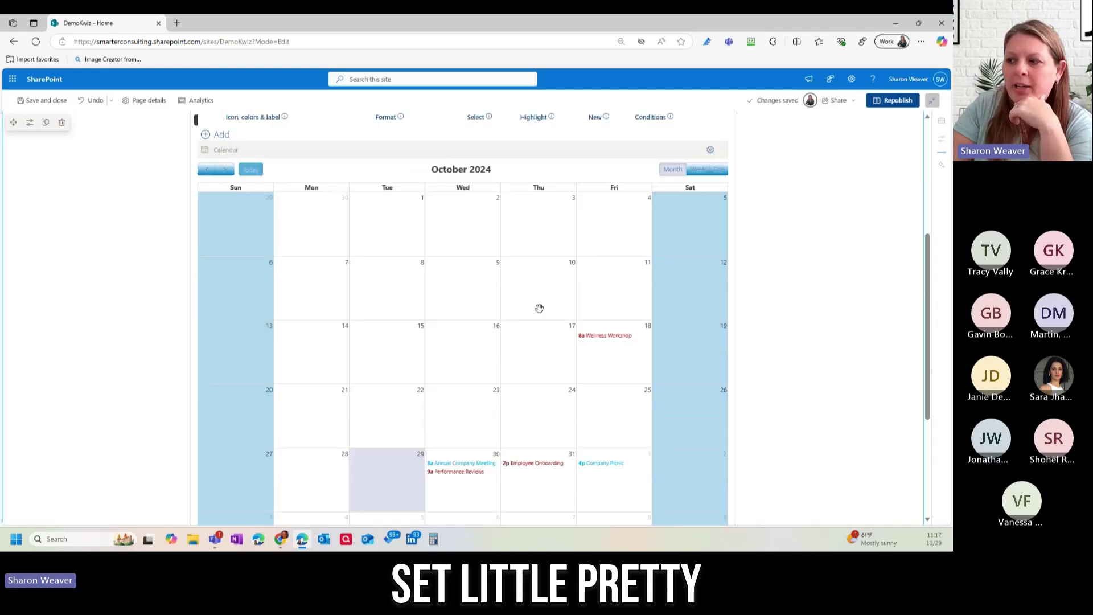
scroll(622, 320, "down", 3)
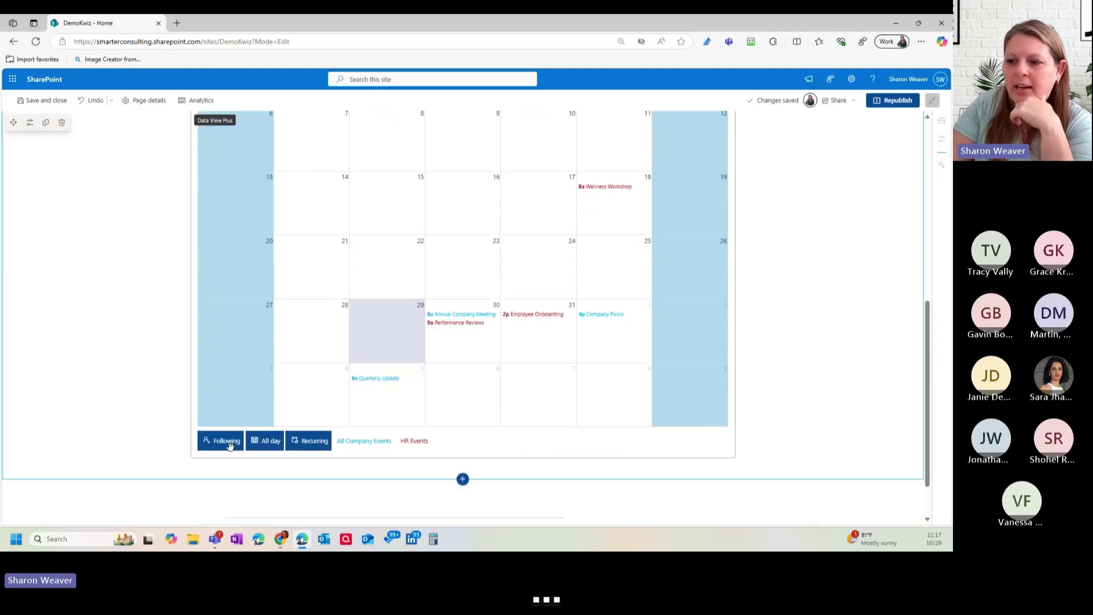
scroll(666, 378, "up", 8)
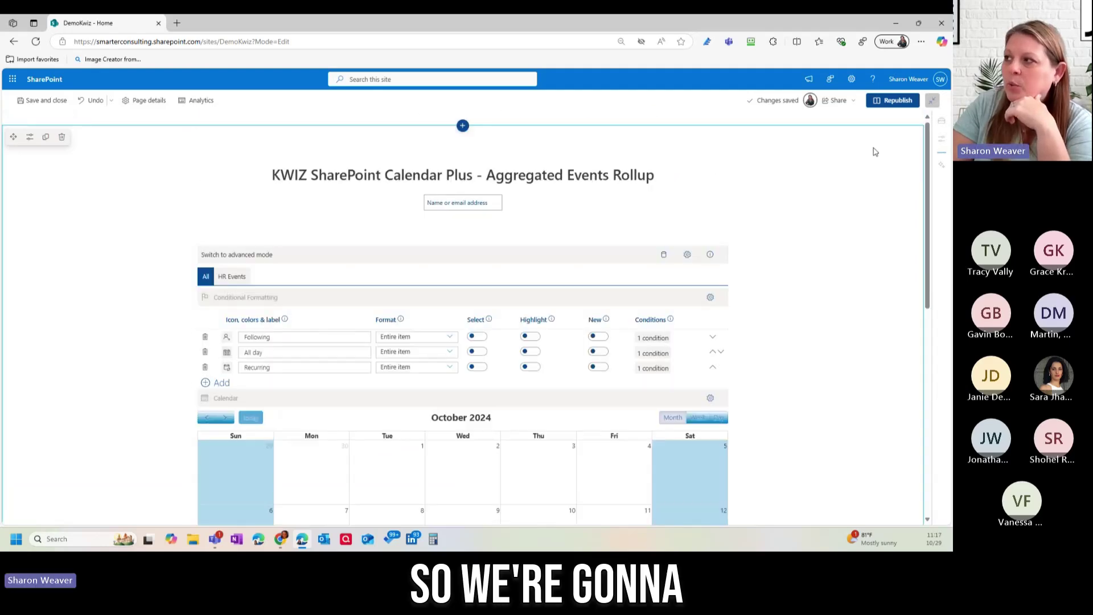
Step: Reload the page in edit mode and republish it
left_click(896, 107)
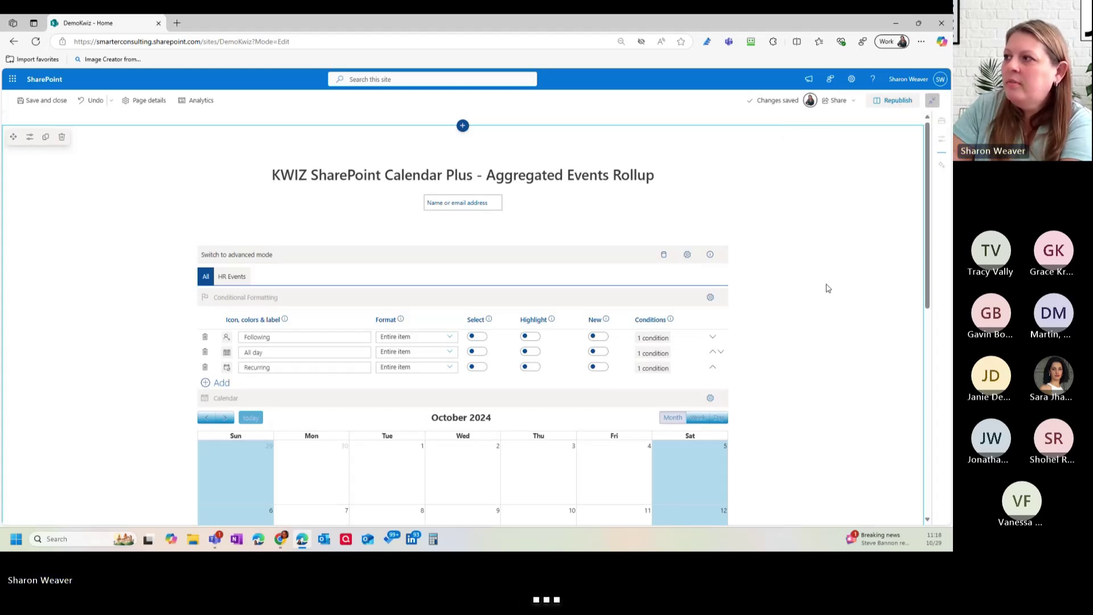
left_click(36, 41)
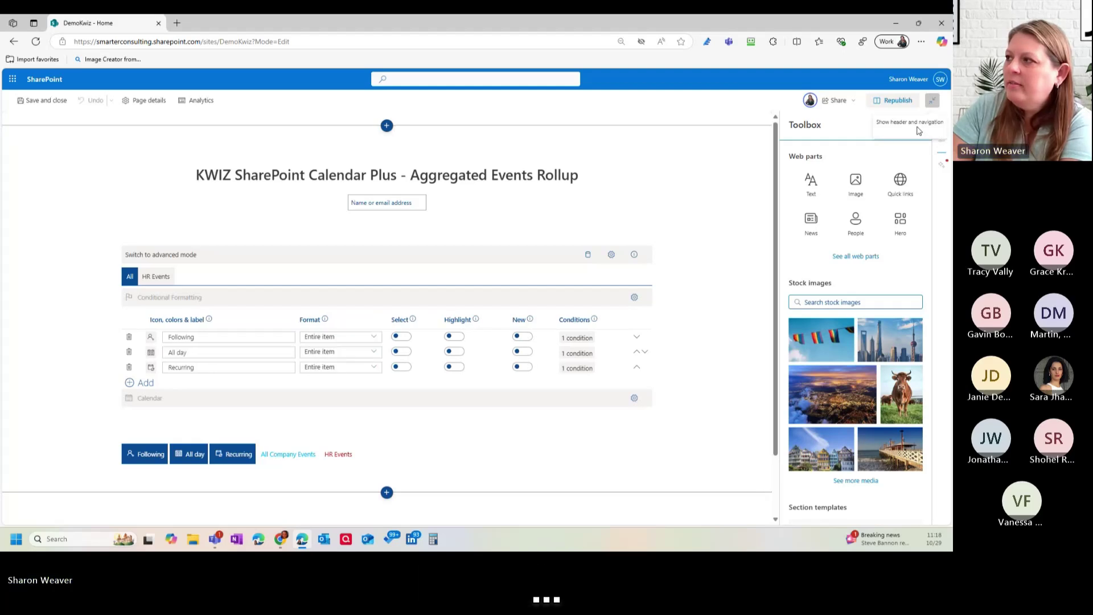
left_click(893, 100)
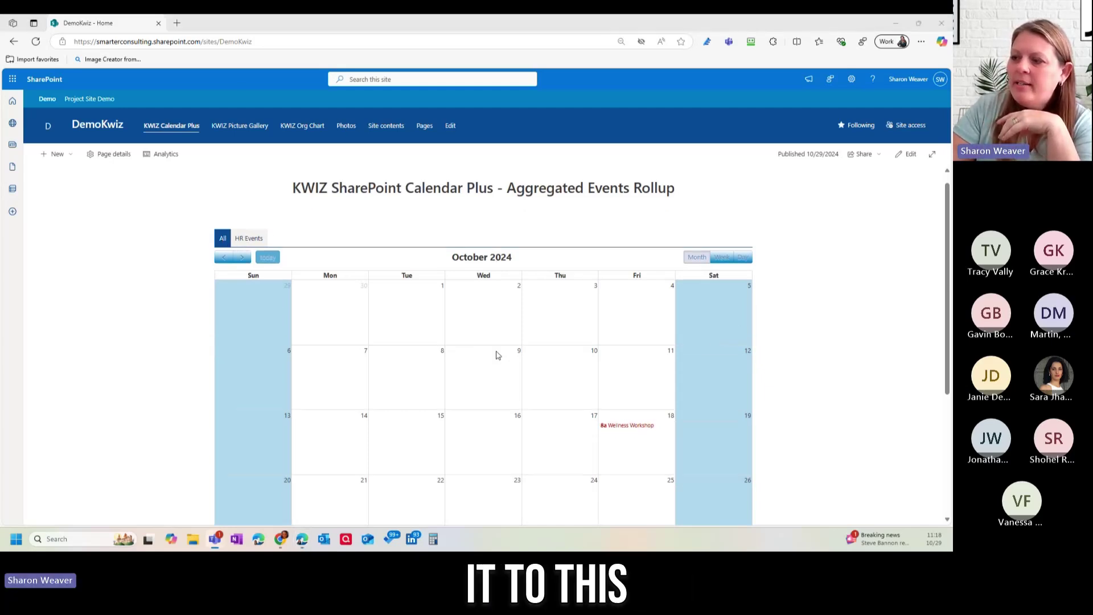
Step: Compare the published page's HR Events list with the combined All calendar and its event legend
scroll(485, 370, "down", 2)
scroll(530, 357, "up", 2)
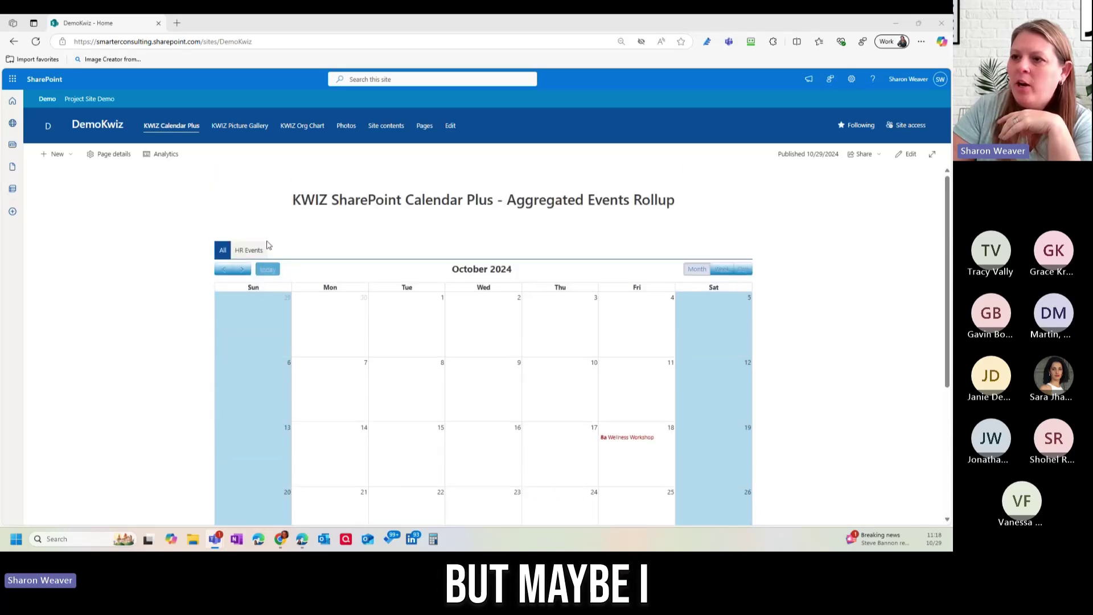
left_click(245, 251)
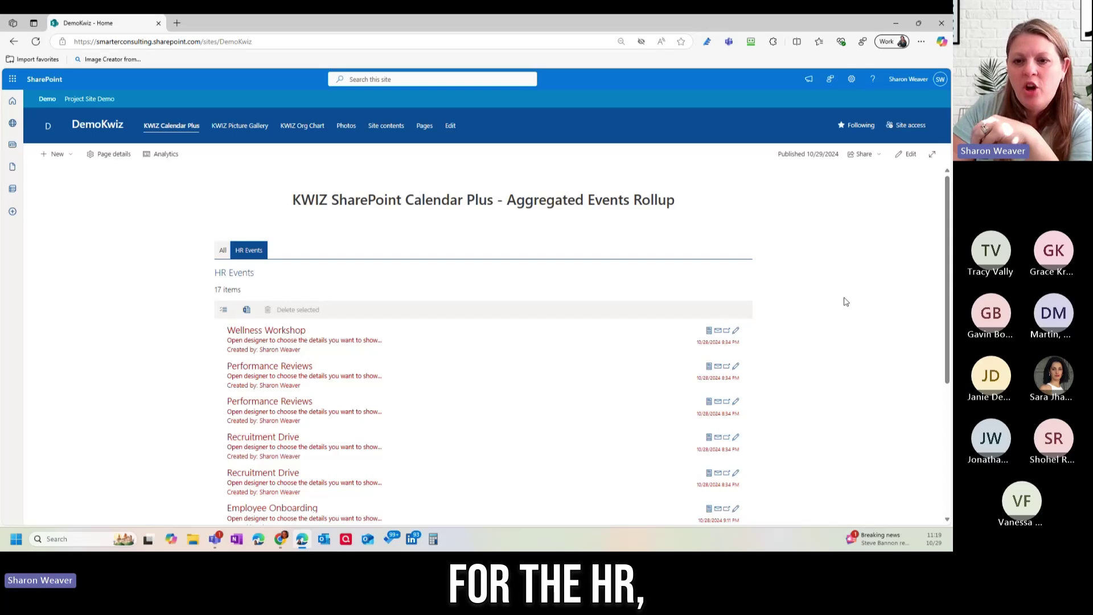
left_click(223, 250)
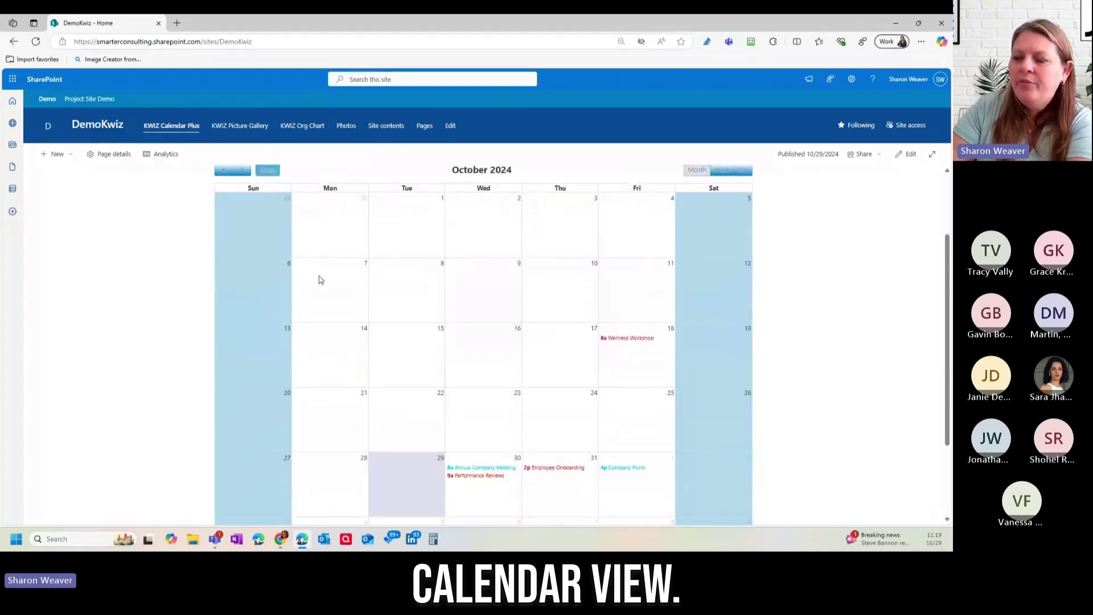
scroll(398, 298, "down", 3)
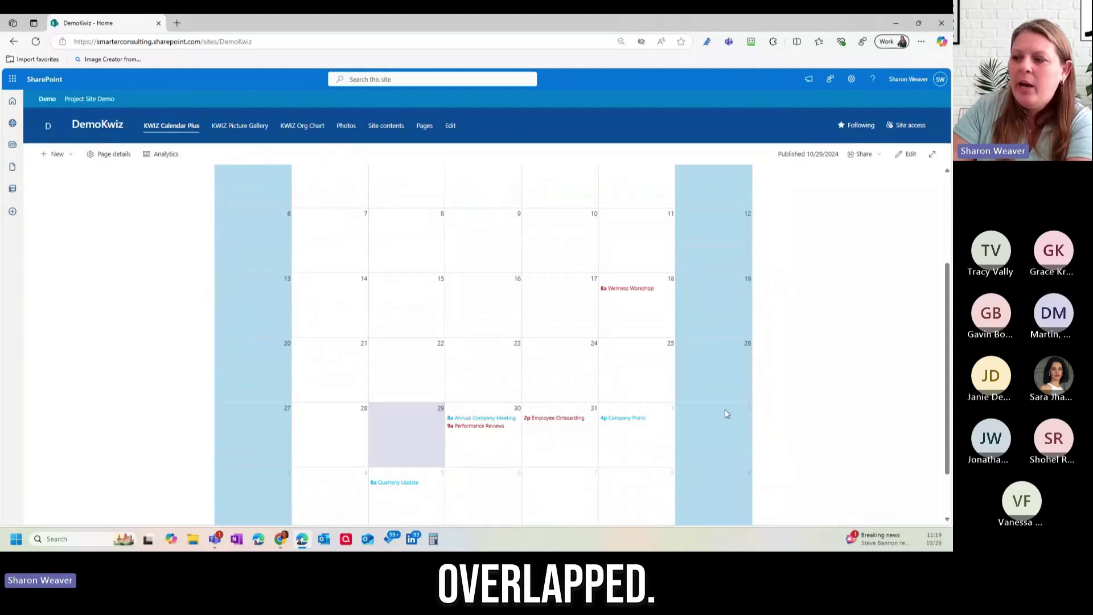
scroll(706, 404, "down", 1)
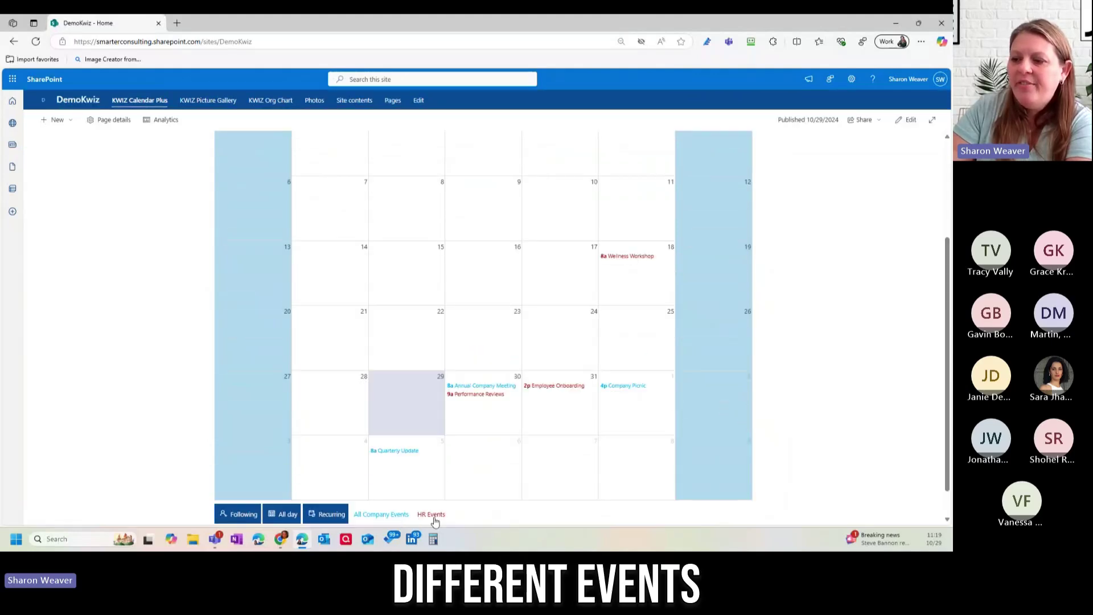
Step: Hide and restore the HR Events, followed by the All Company Events, using the legend below the aggregated calendar
scroll(579, 514, "down", 1)
scroll(580, 514, "down", 1)
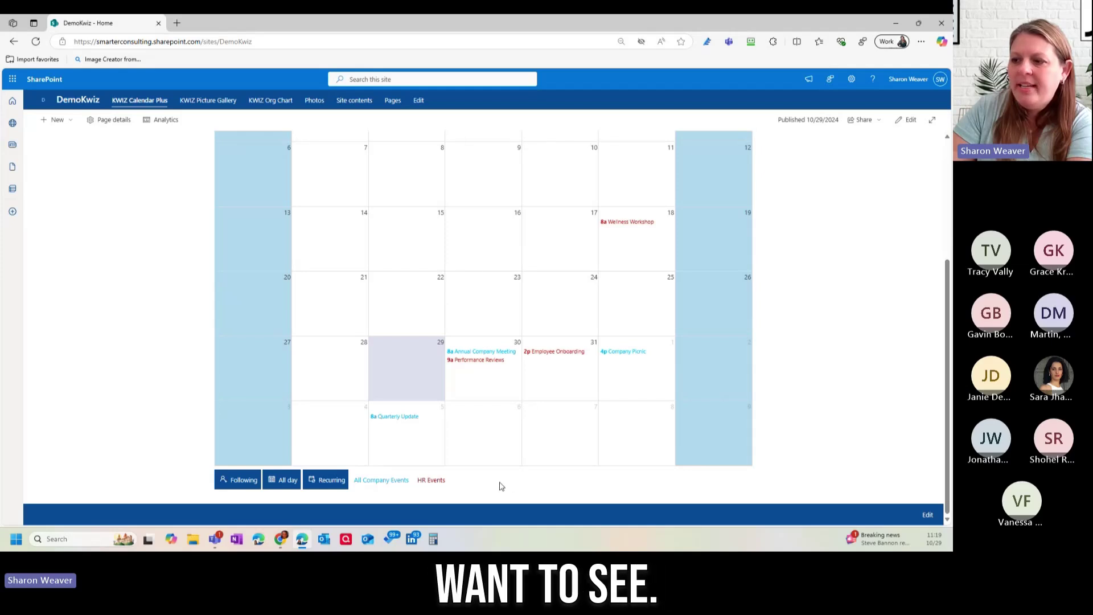
left_click(431, 480)
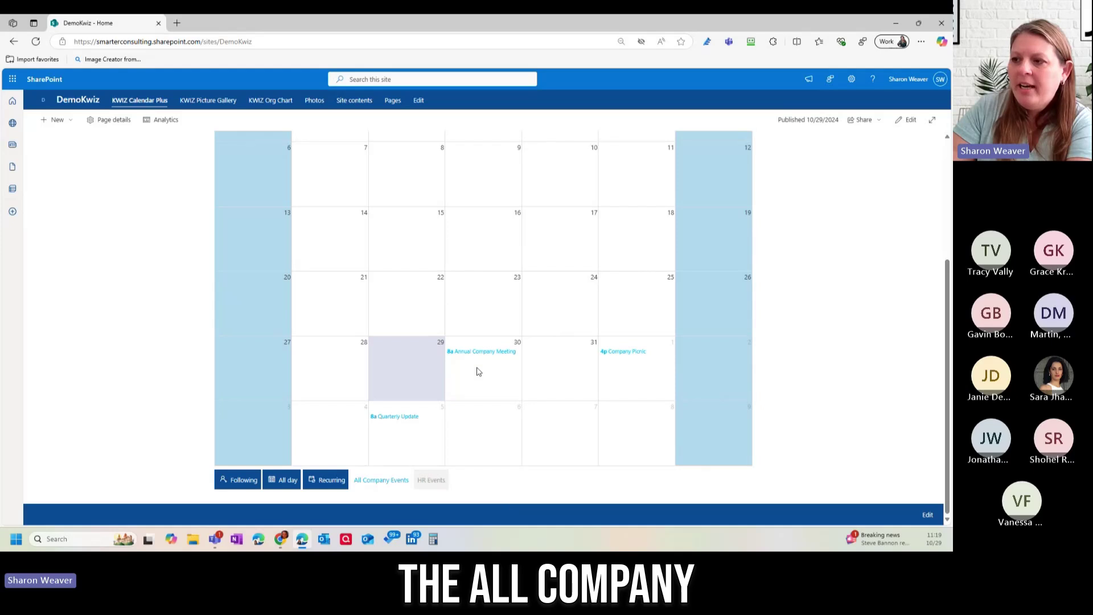
left_click(434, 481)
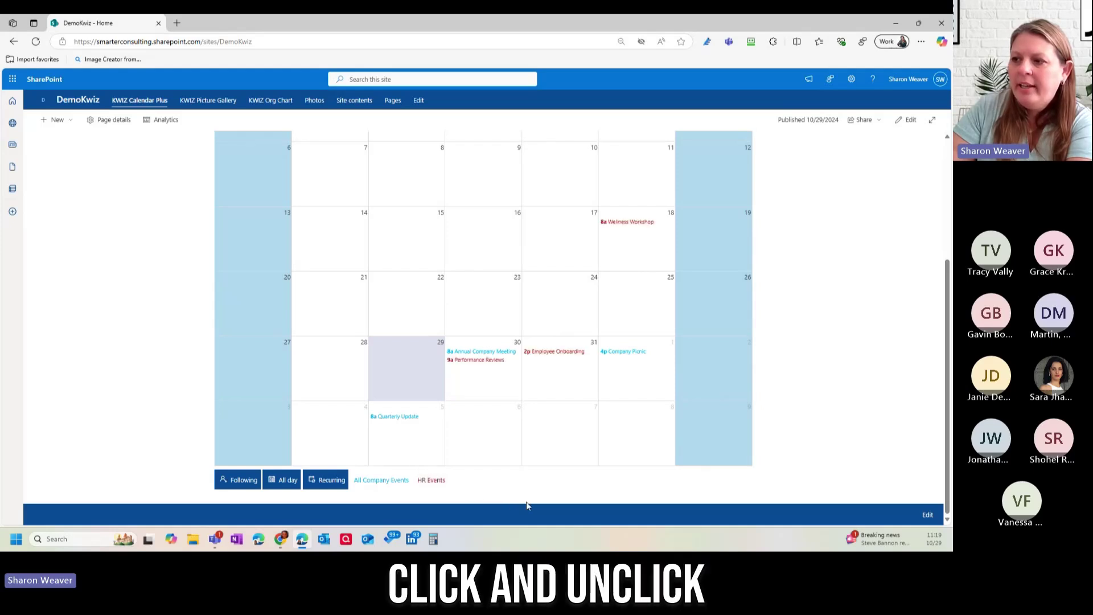
left_click(381, 482)
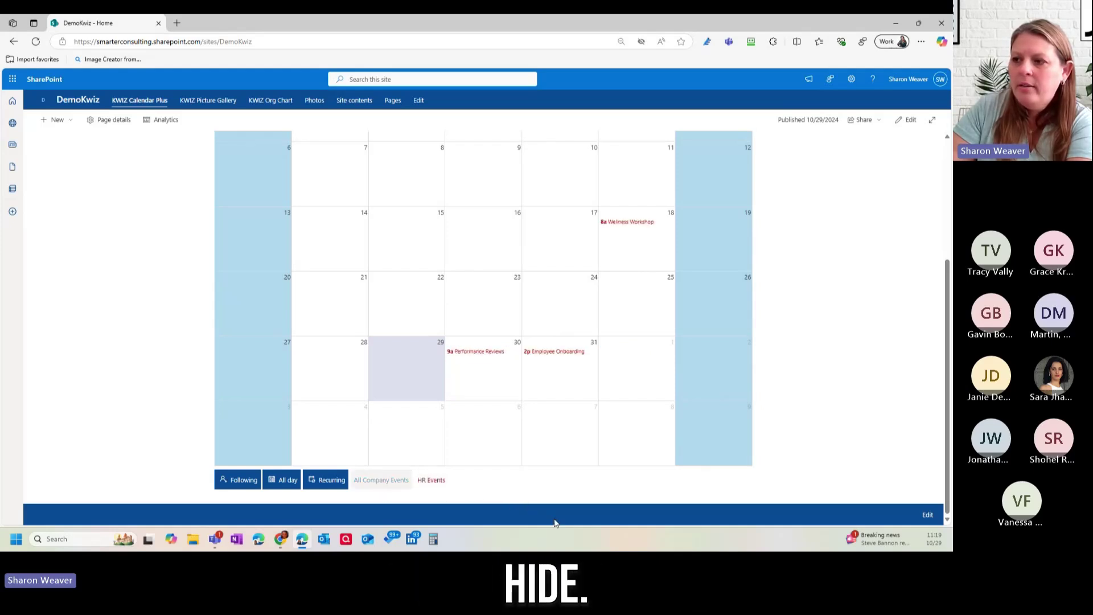
left_click(374, 483)
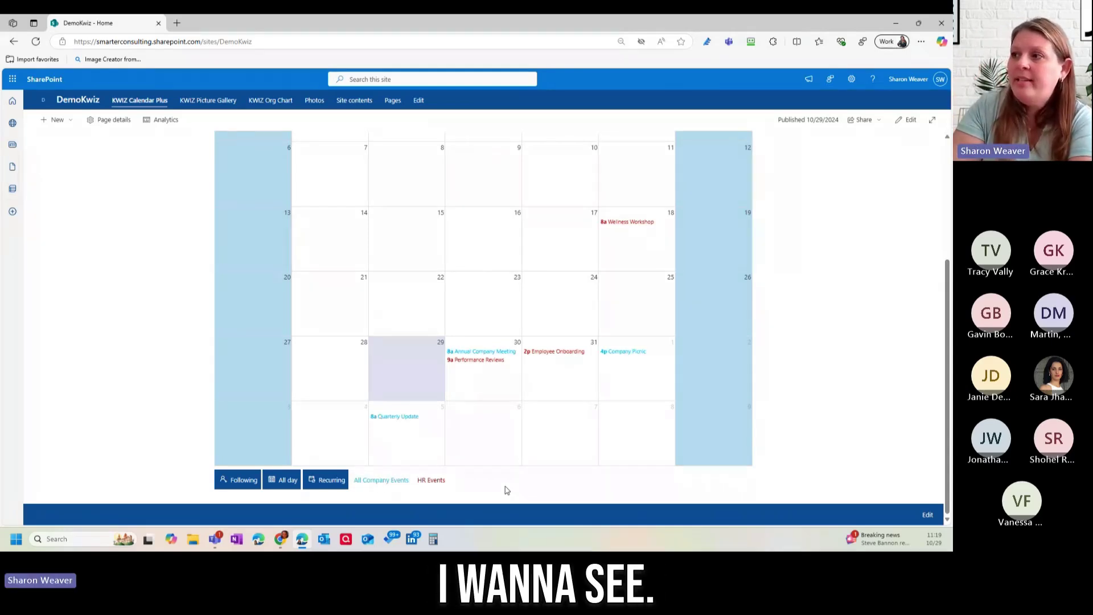
Step: Advance the All calendar to November 2024, view the Employee Onboarding event's details and close them
scroll(505, 487, "up", 5)
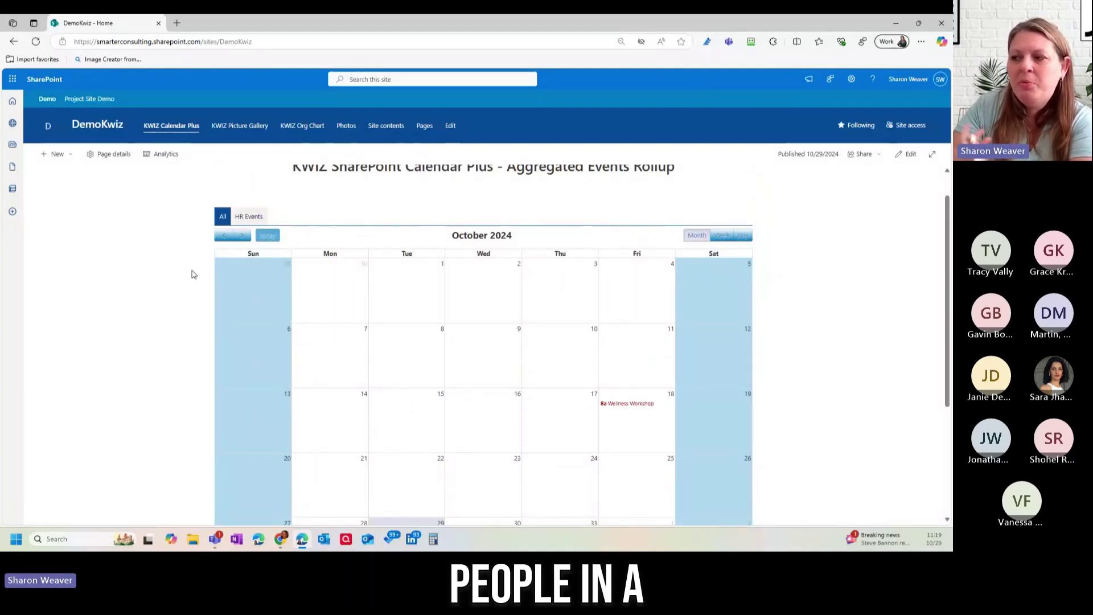
scroll(795, 413, "down", 1)
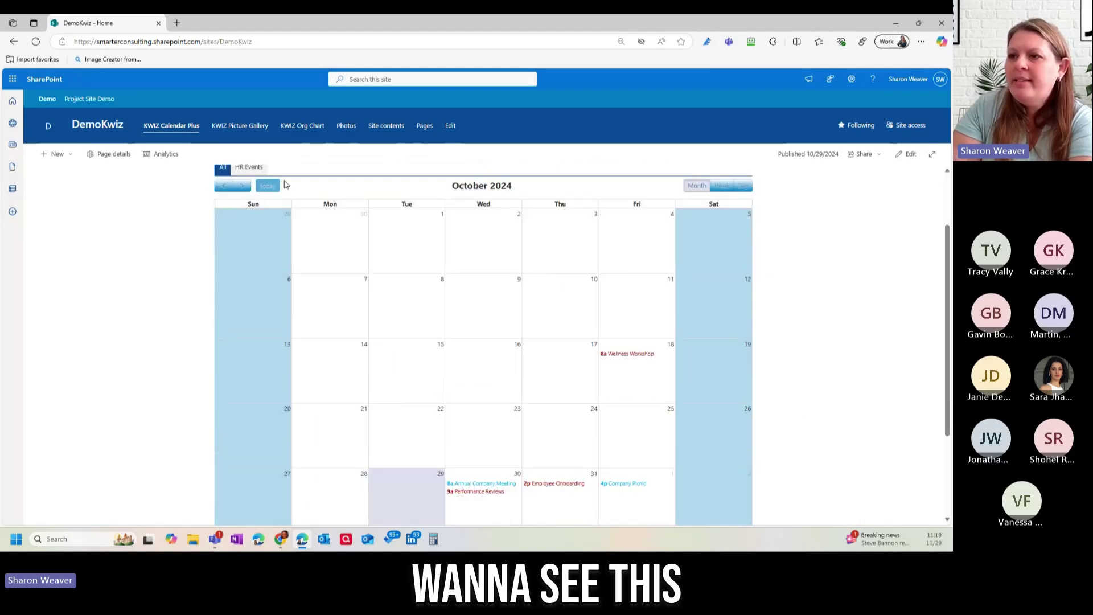
left_click(243, 186)
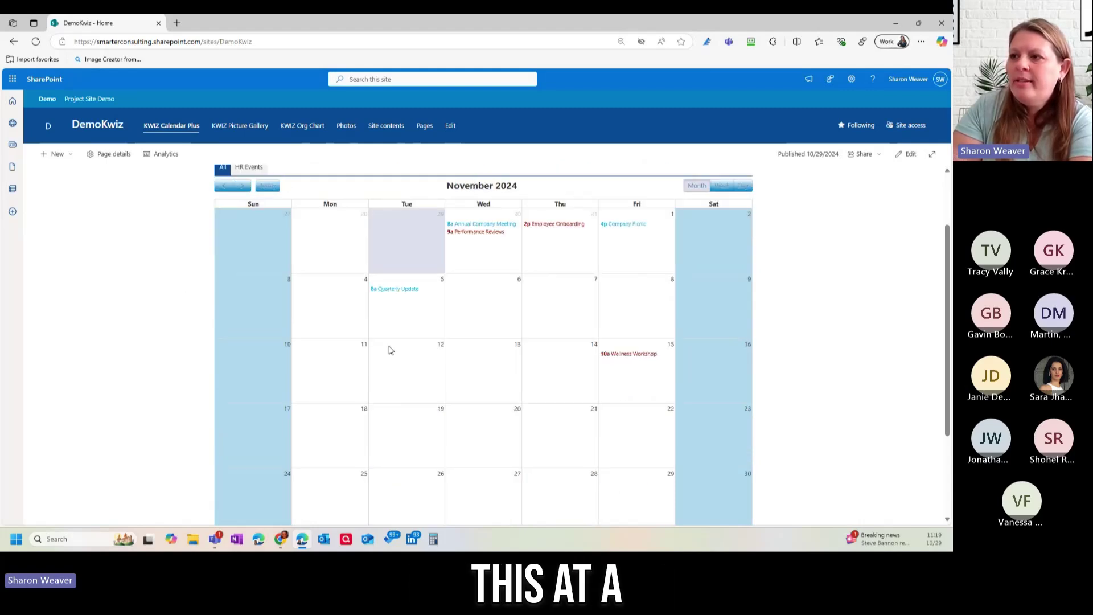
scroll(630, 387, "down", 2)
scroll(629, 413, "up", 3)
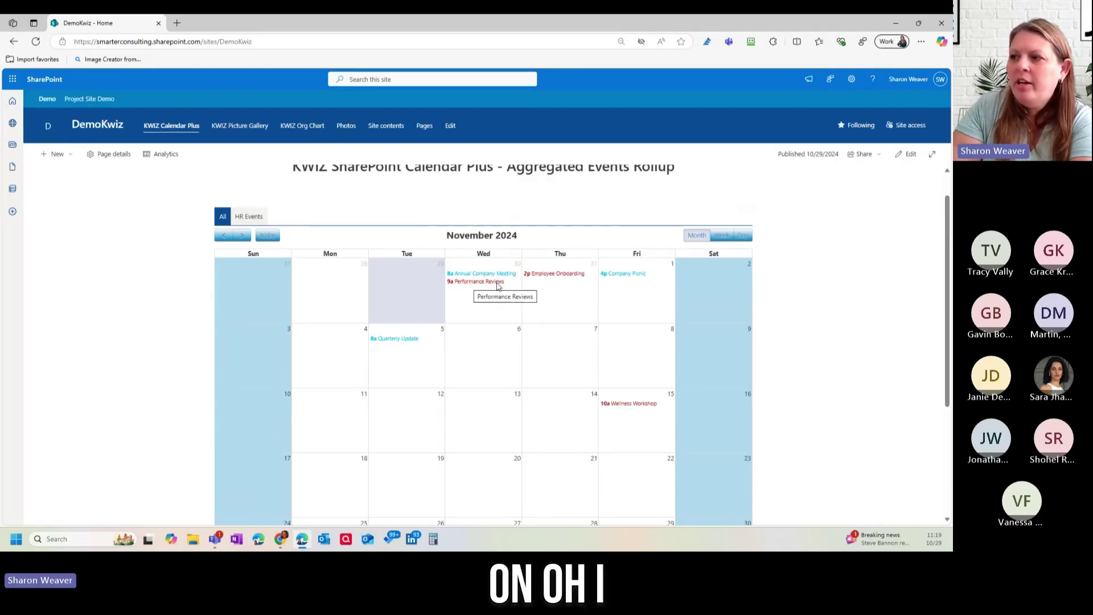
left_click(555, 275)
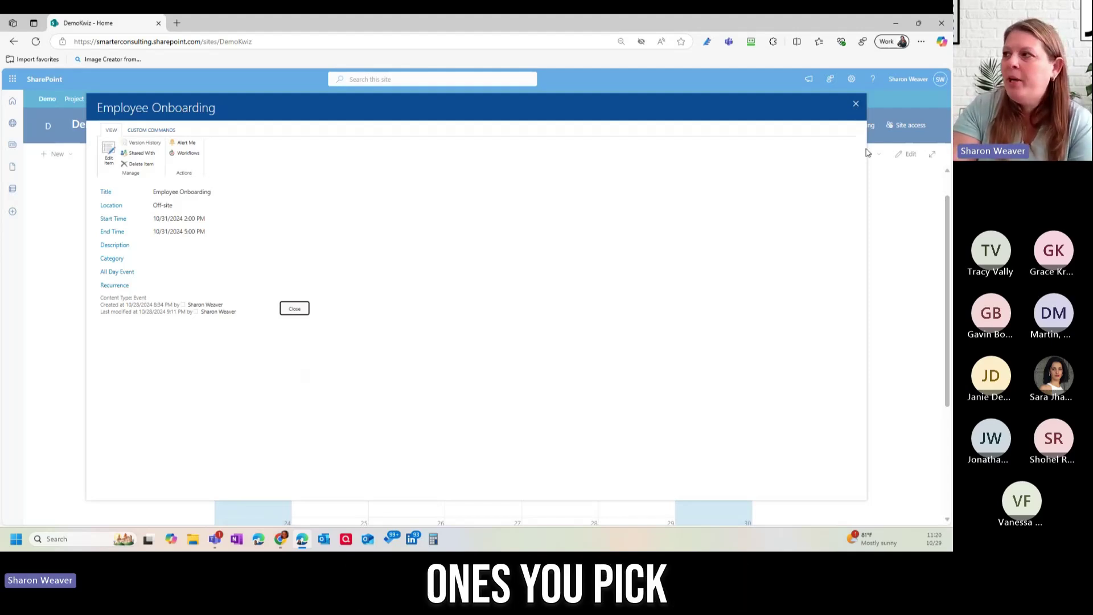
left_click(855, 107)
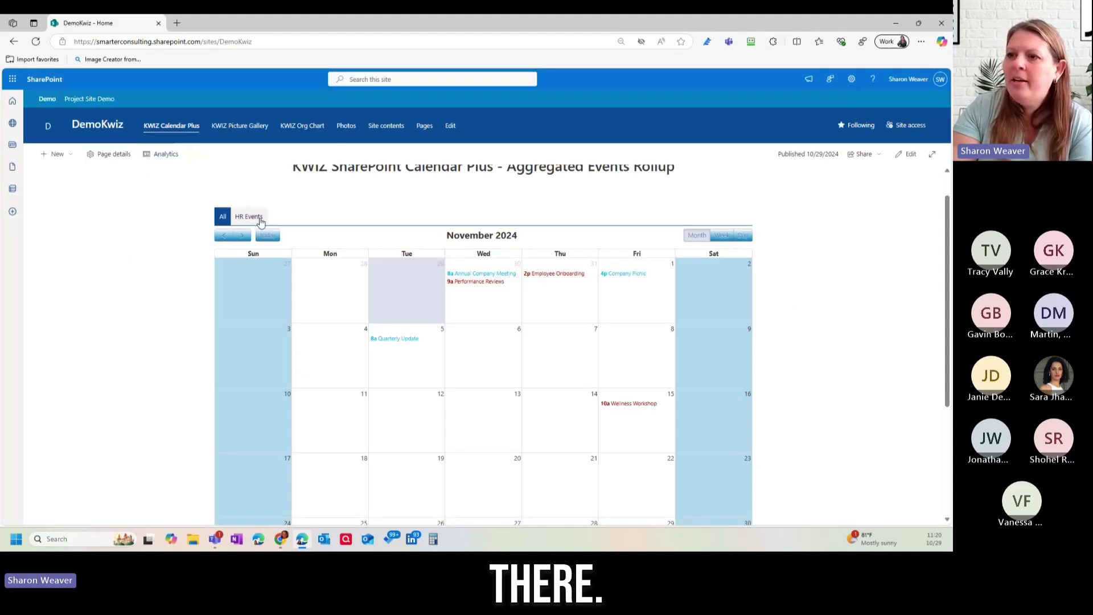
Step: Switch to the HR Events display and examine its list of events from beginning to end
left_click(255, 222)
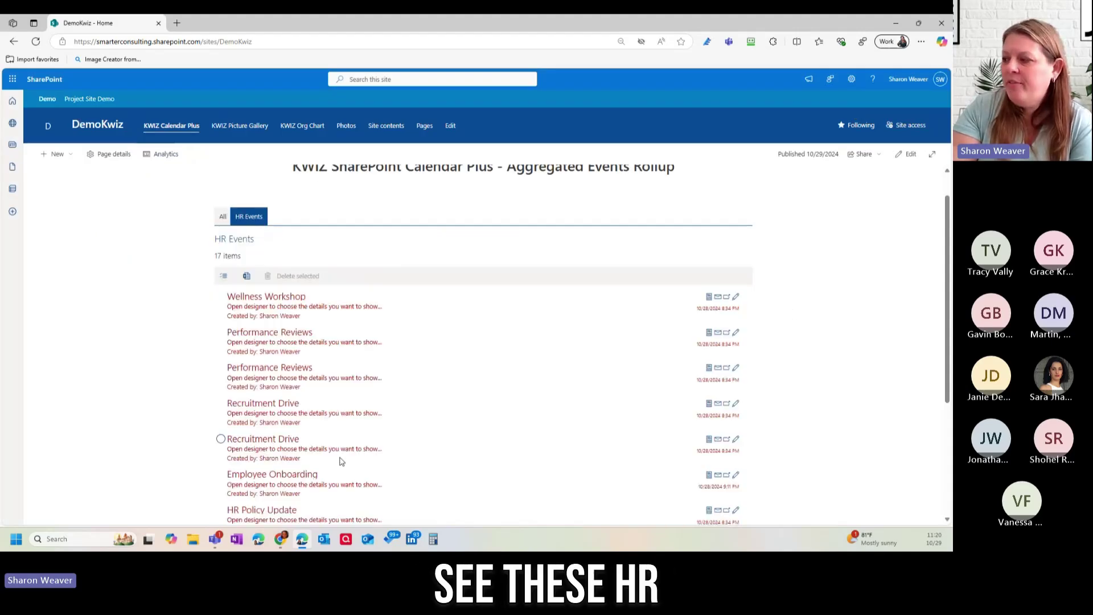
scroll(460, 420, "down", 1)
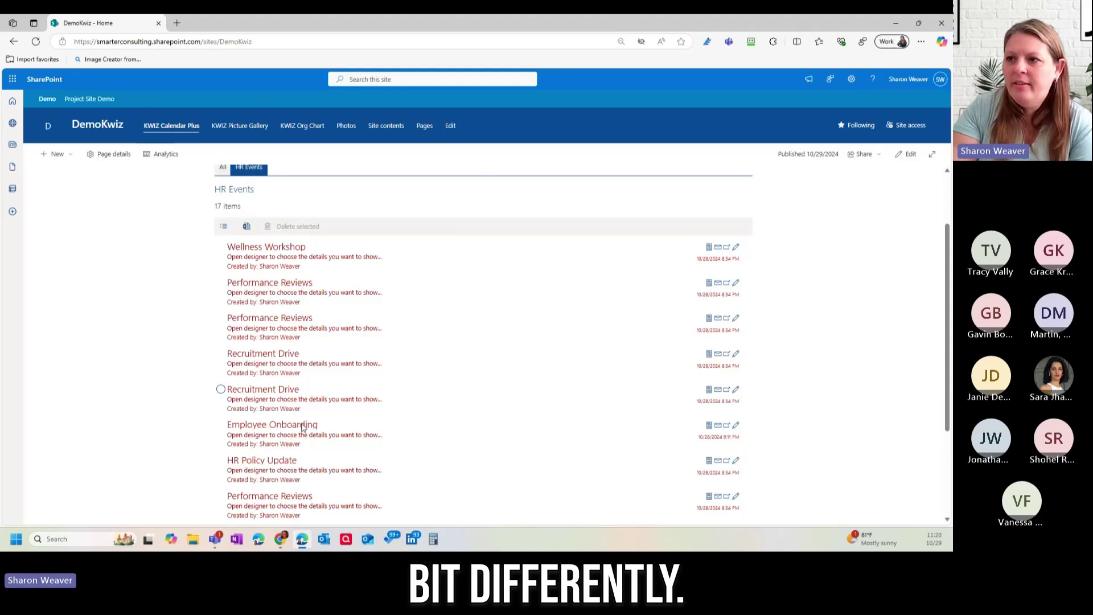
scroll(503, 472, "down", 5)
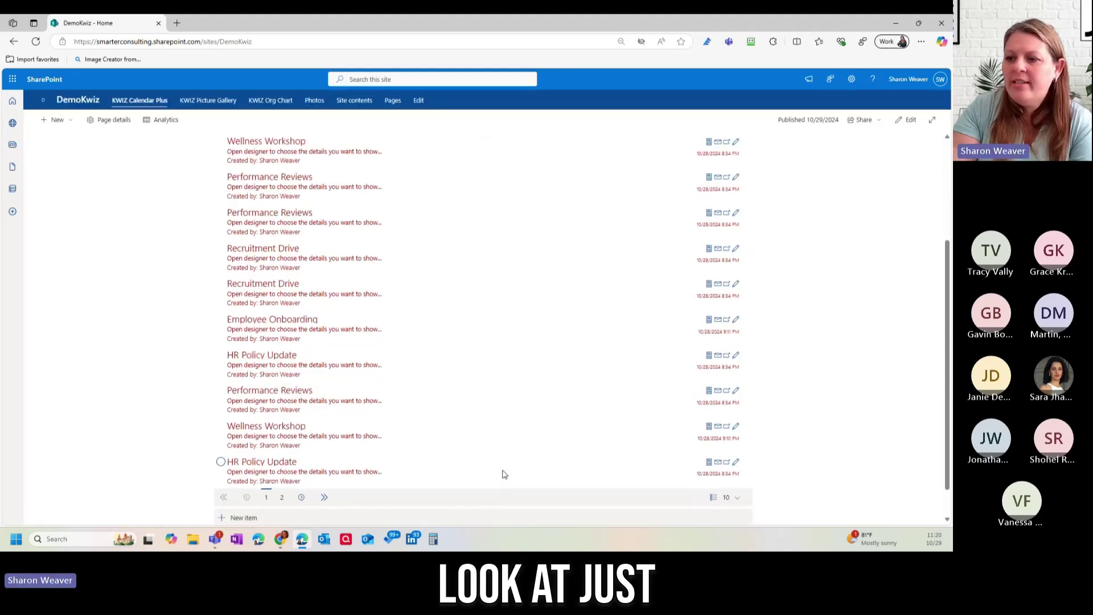
scroll(503, 472, "up", 6)
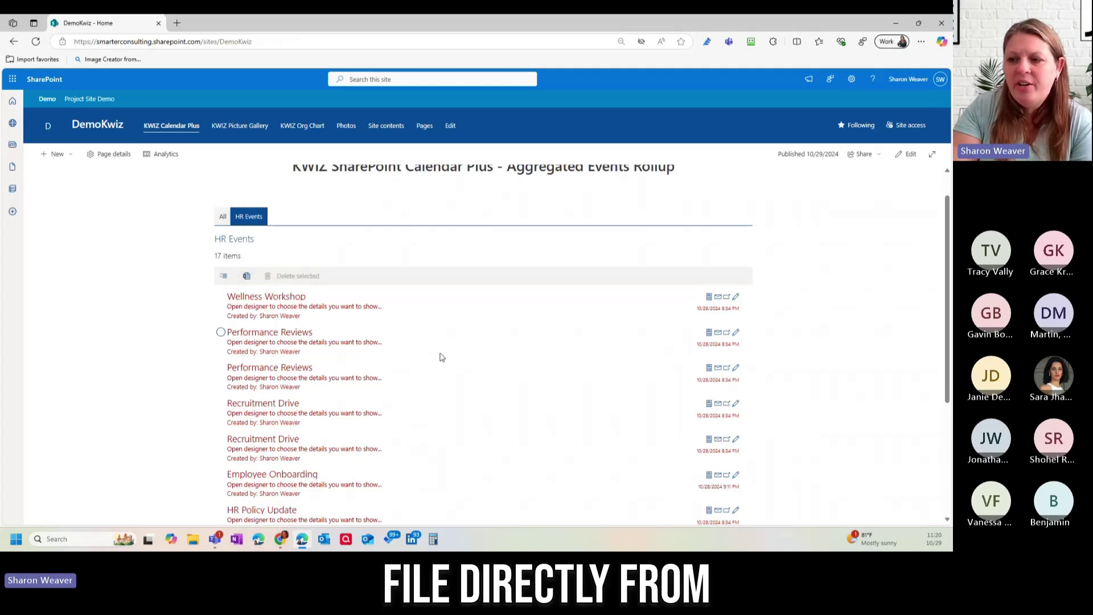
scroll(443, 357, "down", 5)
scroll(444, 361, "up", 5)
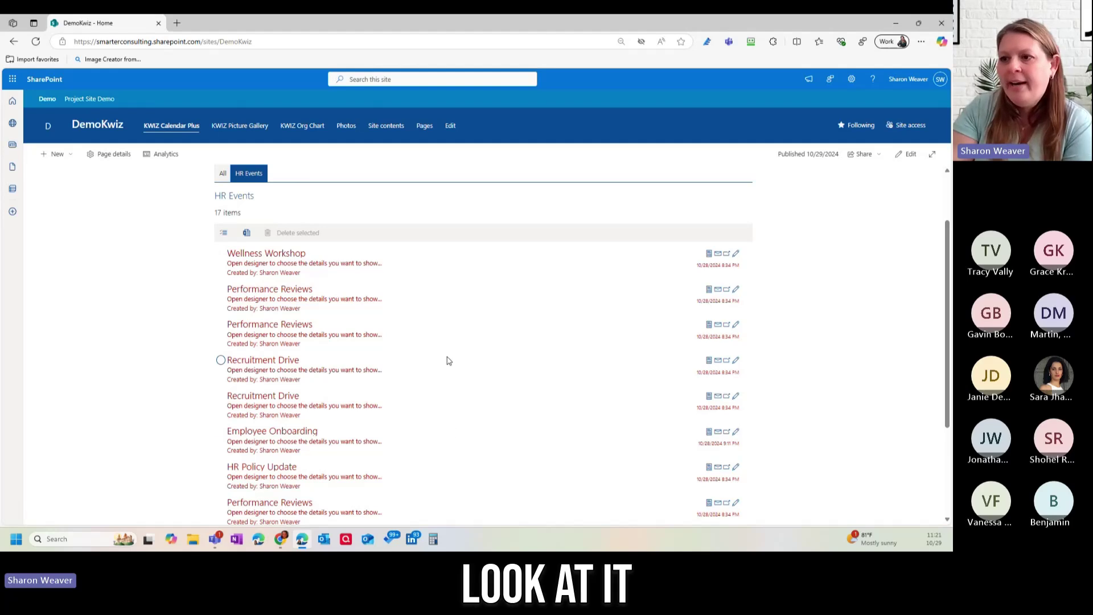
scroll(462, 392, "down", 1)
scroll(464, 416, "down", 1)
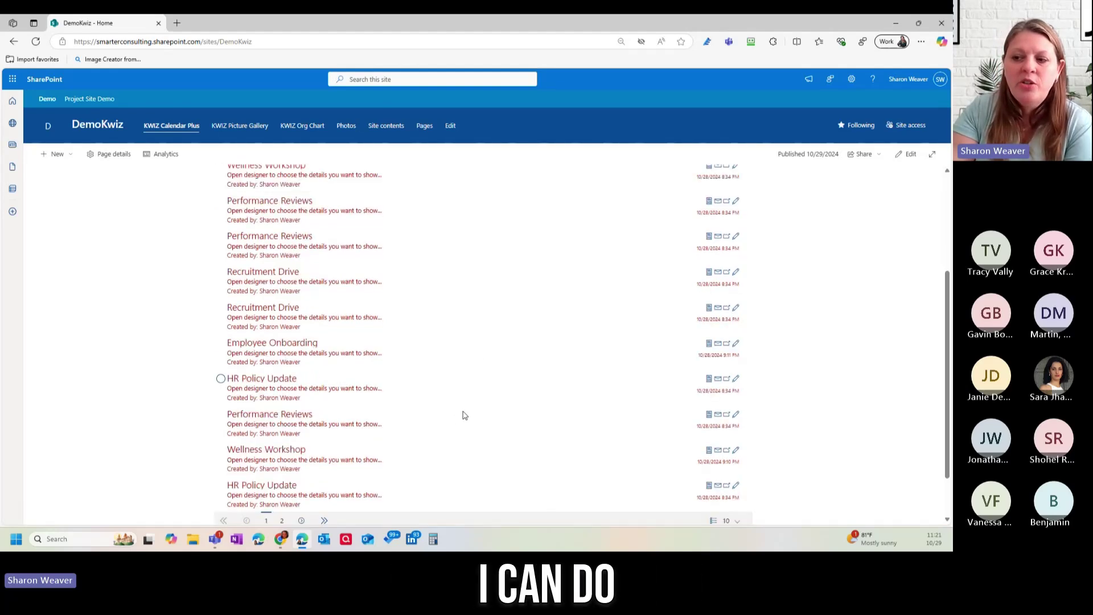
scroll(469, 415, "up", 3)
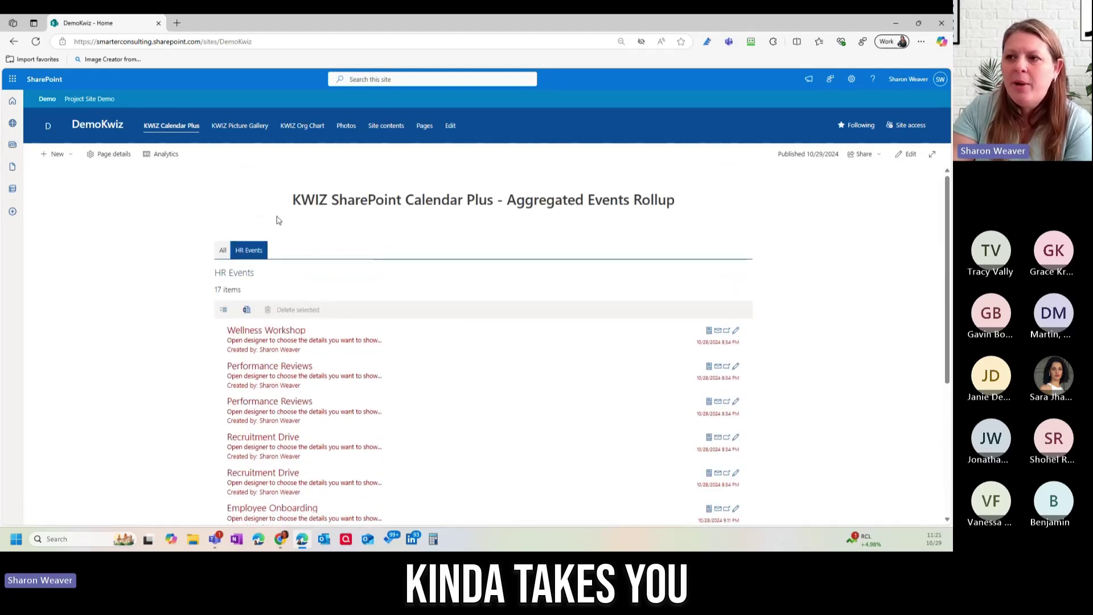
Step: Return to the combined All calendar and review its November 2024 events and legend
left_click(220, 251)
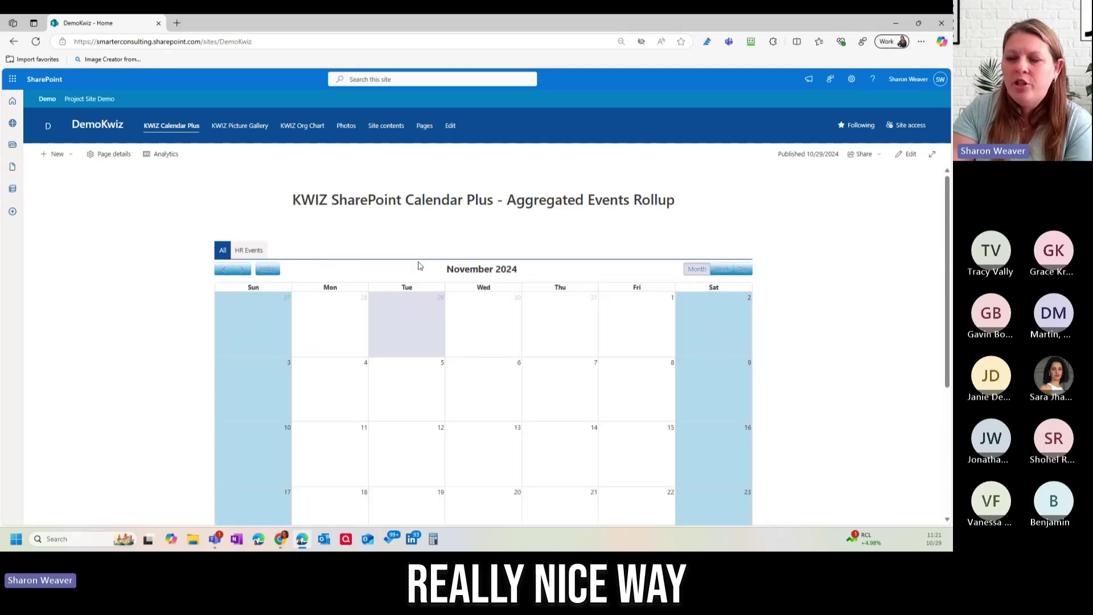
scroll(746, 397, "down", 4)
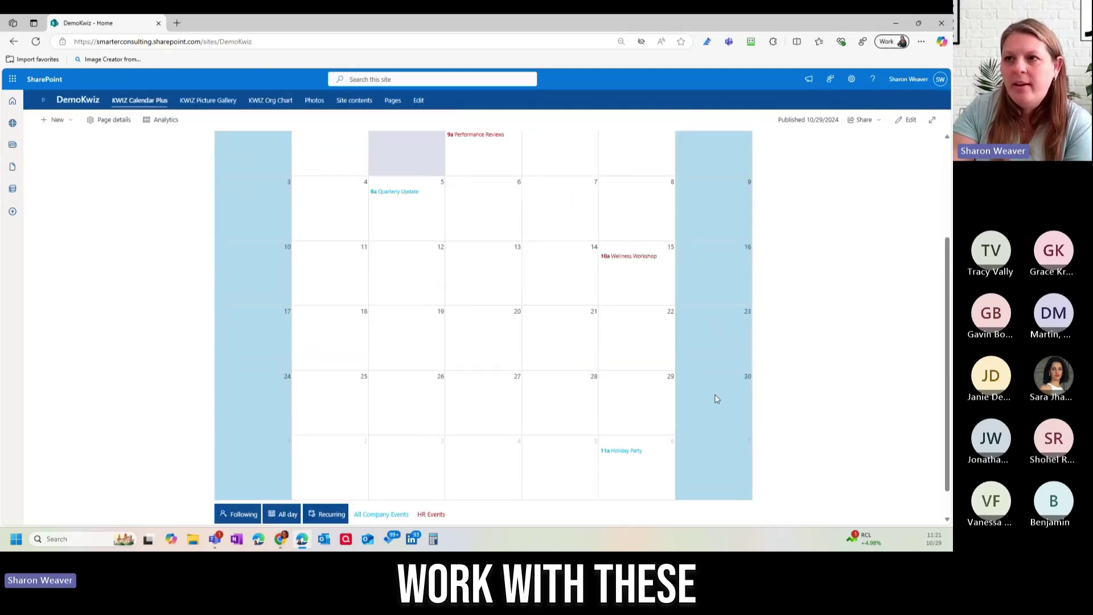
scroll(714, 397, "up", 5)
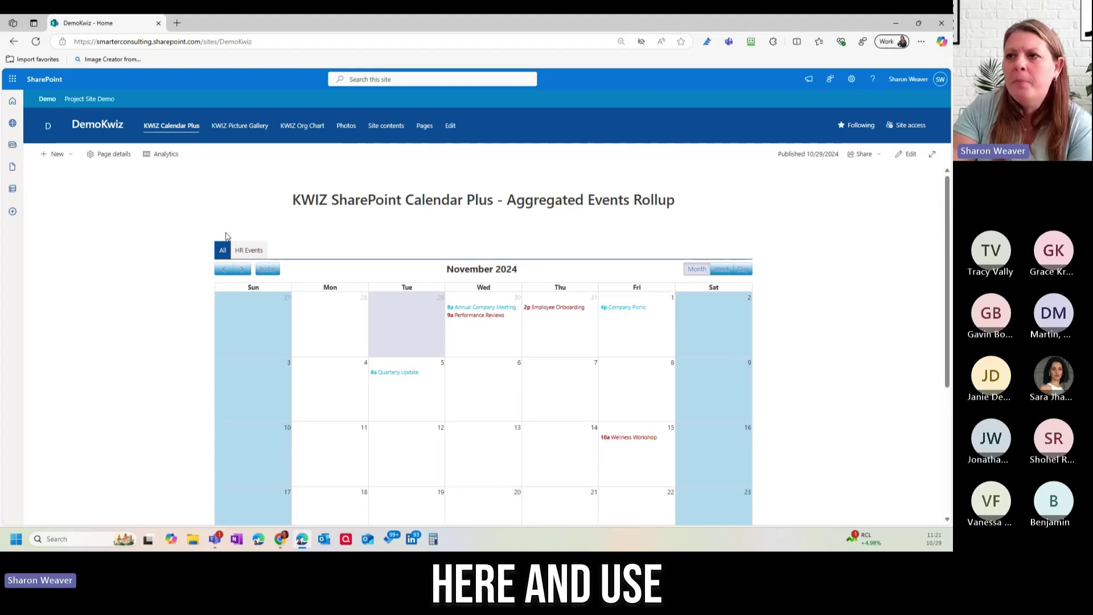
Step: Go to the KWIZ Picture Gallery page, put it in edit mode and select the Picture Gallery web part
left_click(254, 132)
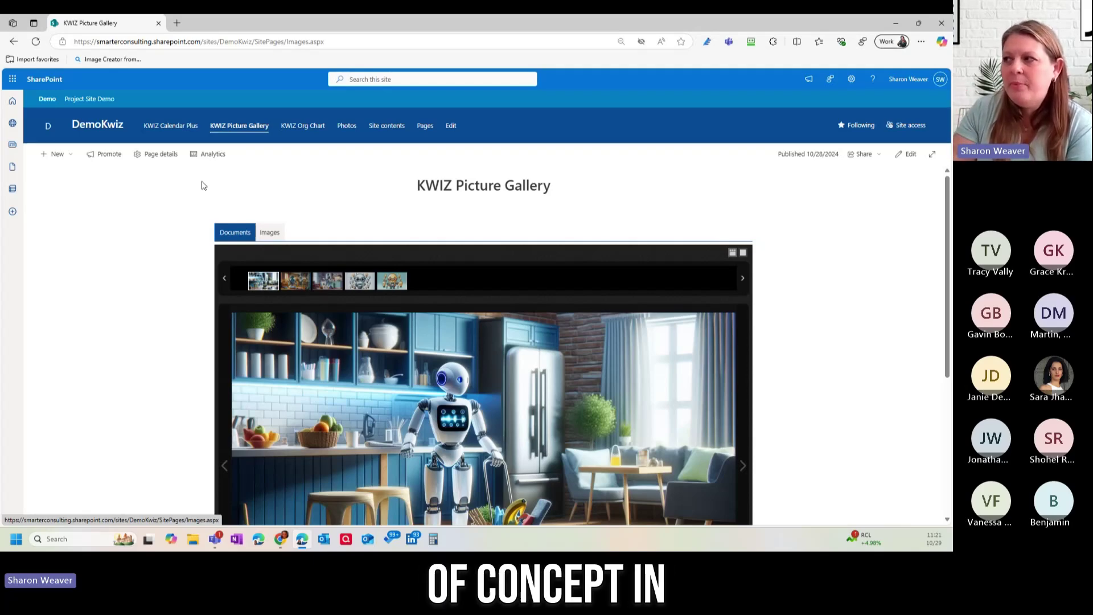
left_click(907, 154)
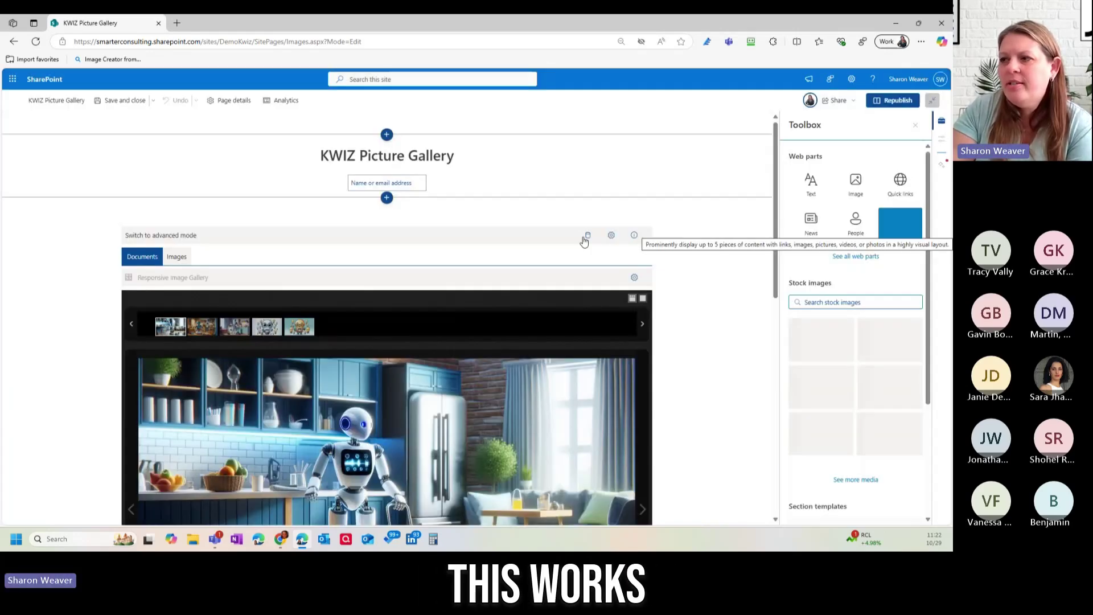
left_click(493, 232)
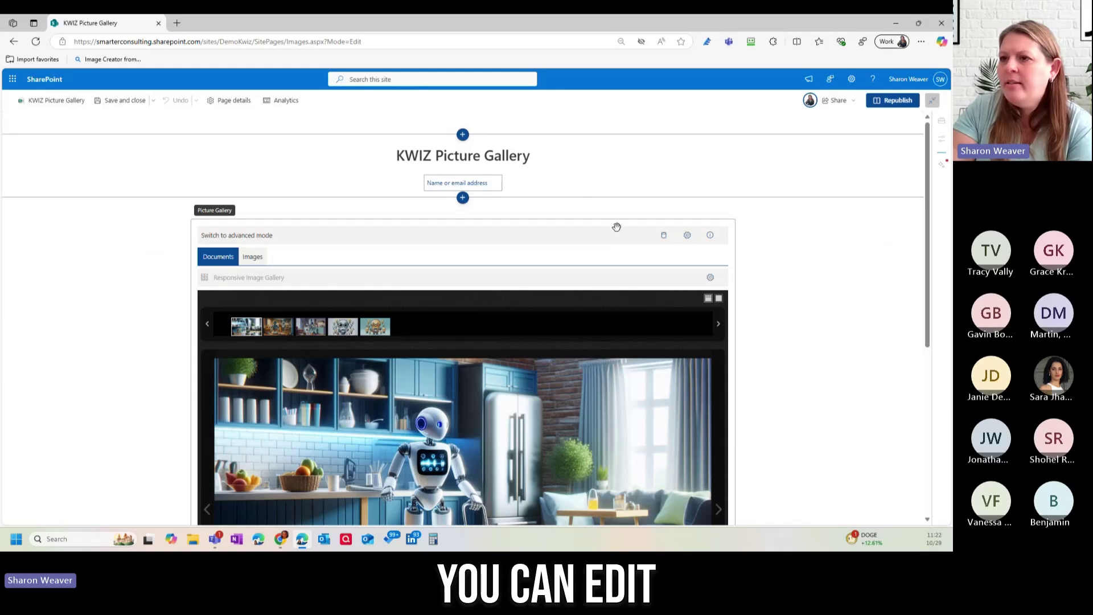
Step: Open the Picture Gallery web part's layout settings and review the optional features that can be turned on
left_click(688, 235)
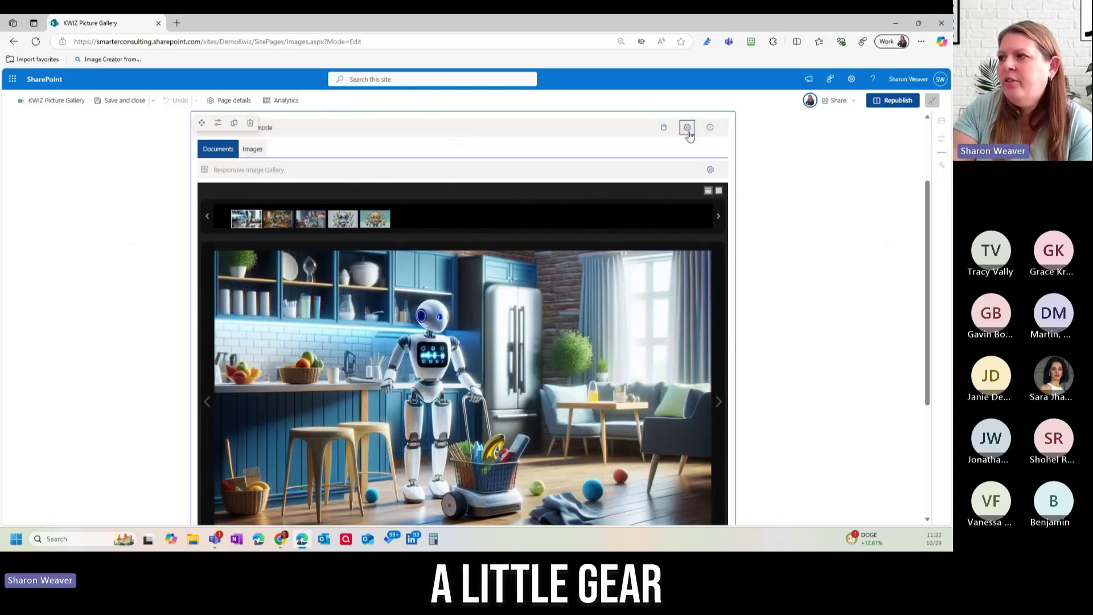
left_click(688, 133)
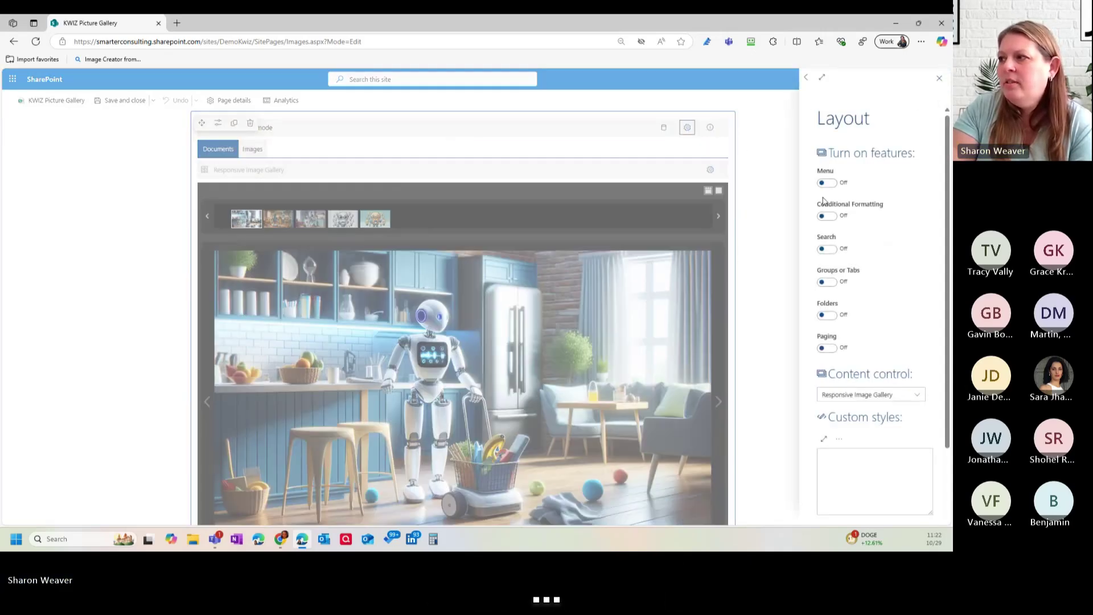
scroll(854, 398, "down", 5)
scroll(882, 329, "up", 5)
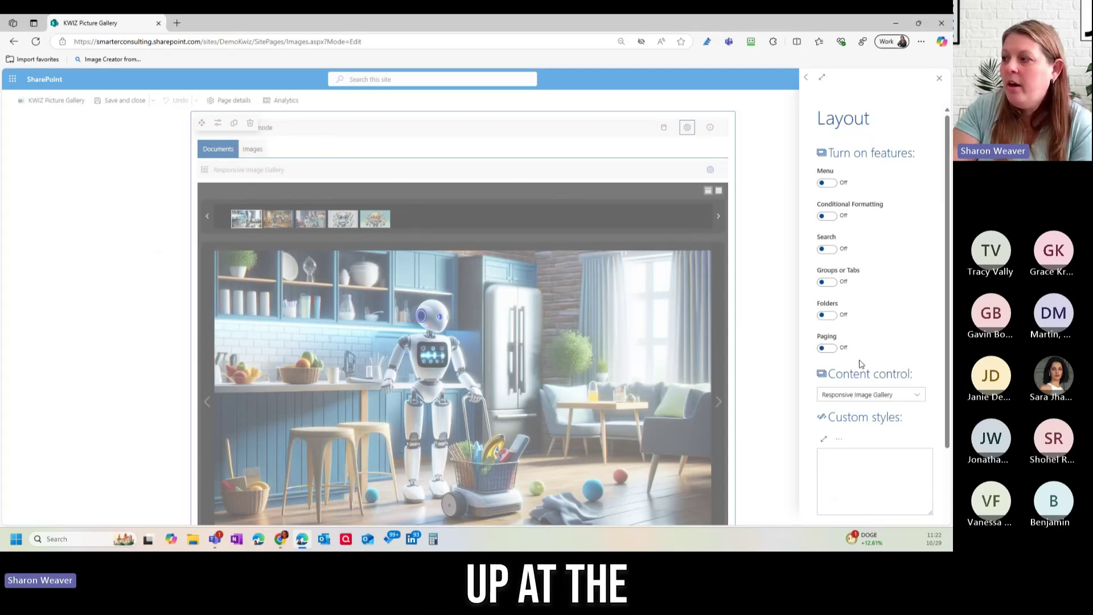
scroll(899, 376, "down", 1)
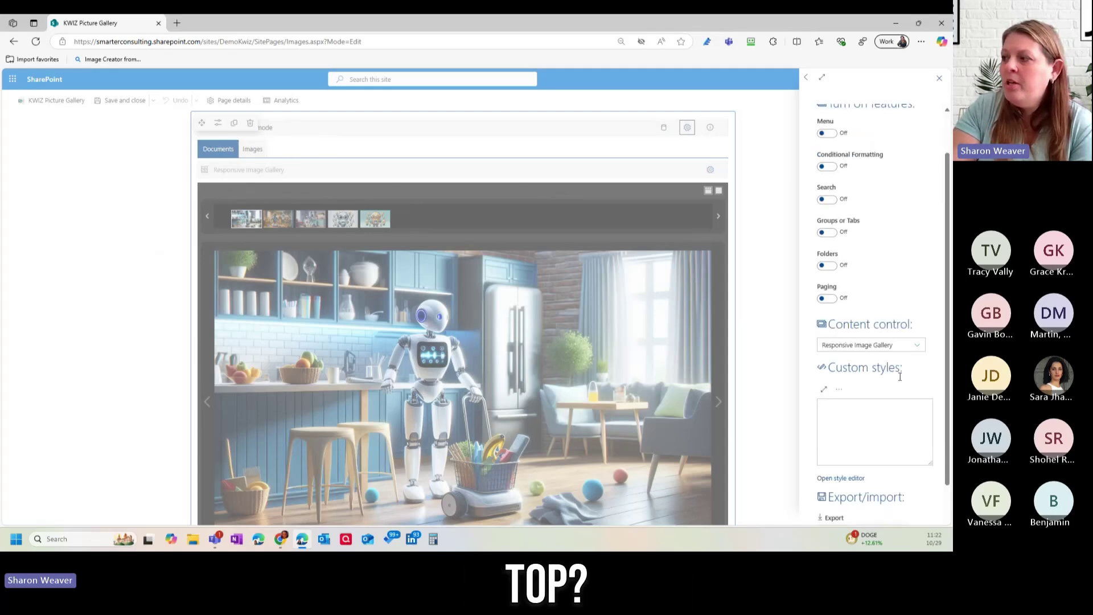
Step: Review the gallery's content control choices and its export and import options, and close the layout settings
left_click(907, 346)
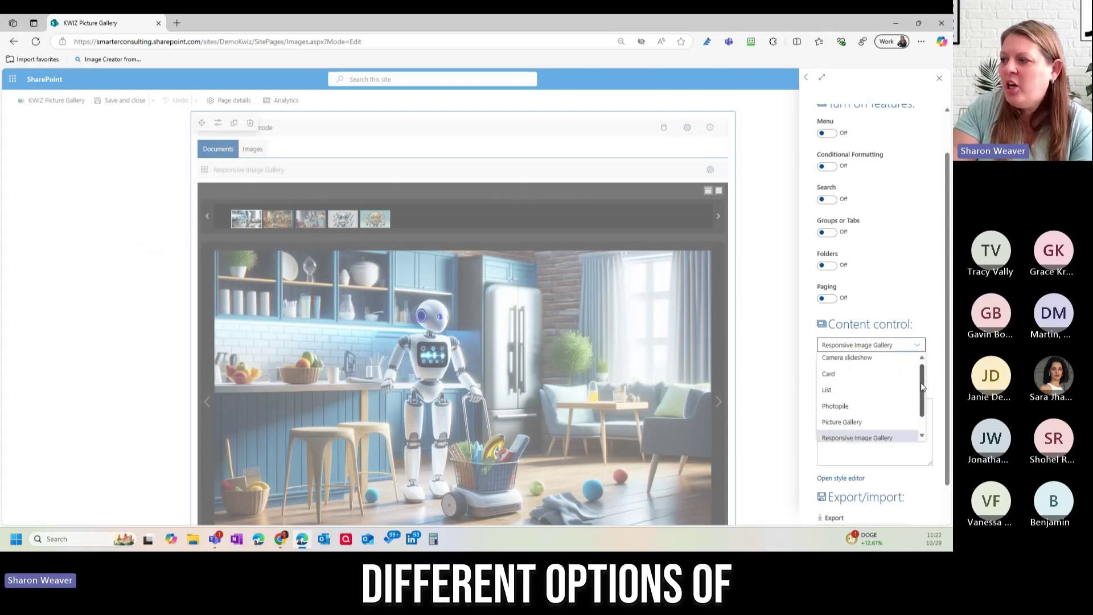
scroll(923, 406, "down", 1)
scroll(922, 399, "up", 1)
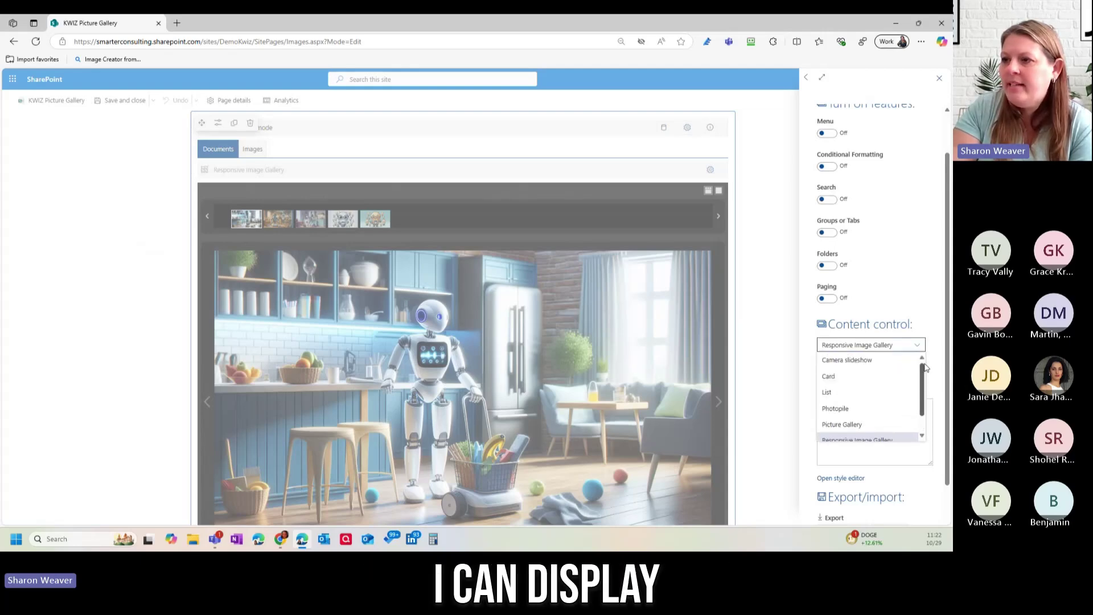
left_click(924, 293)
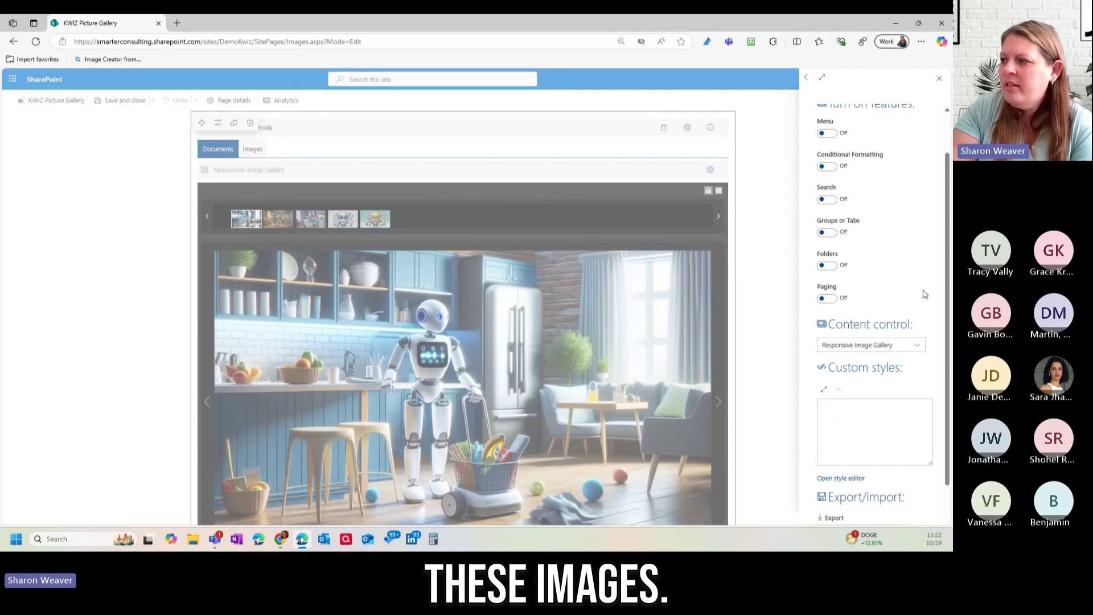
scroll(925, 294, "down", 1)
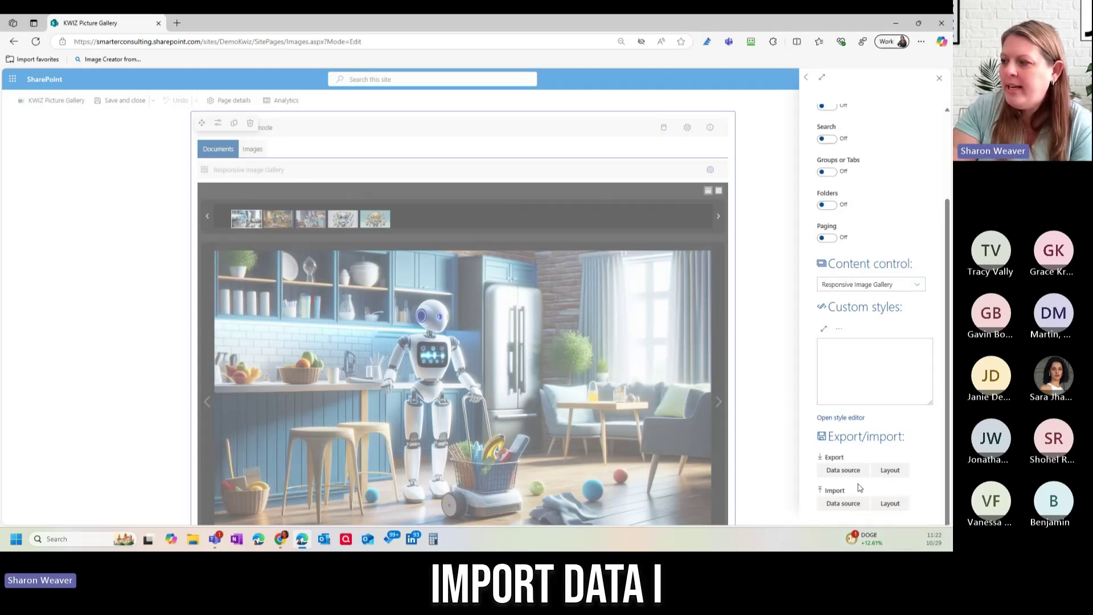
scroll(928, 366, "up", 3)
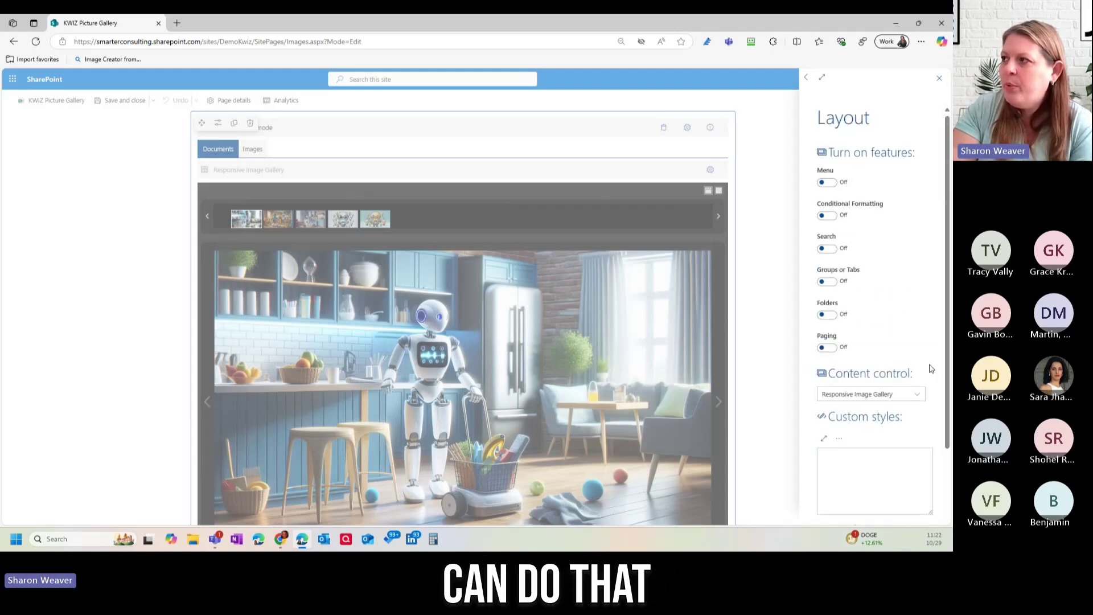
left_click(939, 78)
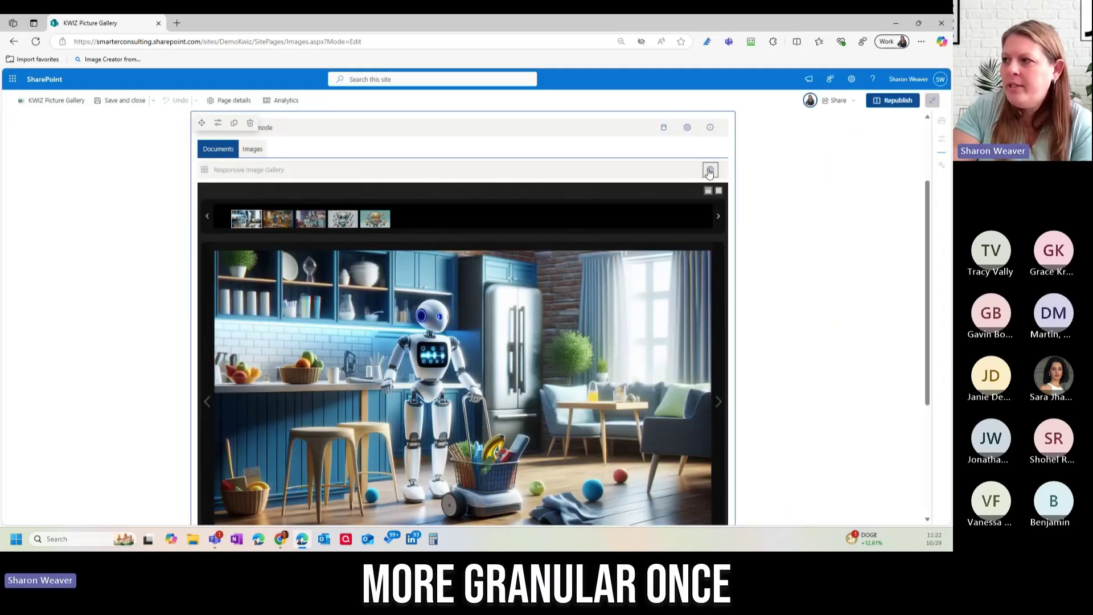
Step: Open the Responsive Image Gallery's designer settings, review the image caption, and switch Show Carousel off and back on
left_click(709, 171)
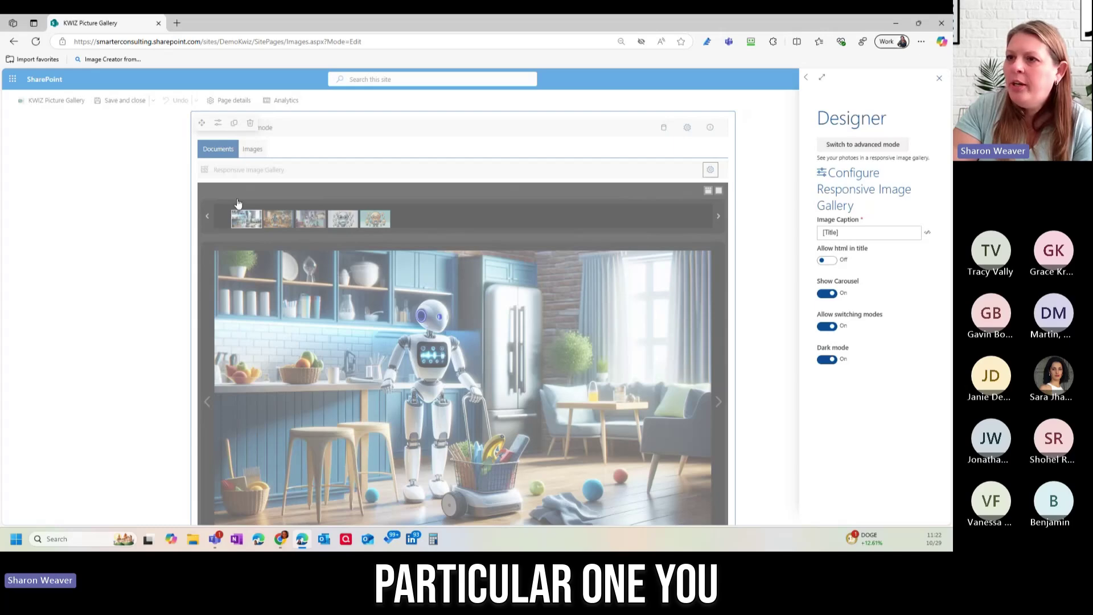
left_click(836, 232)
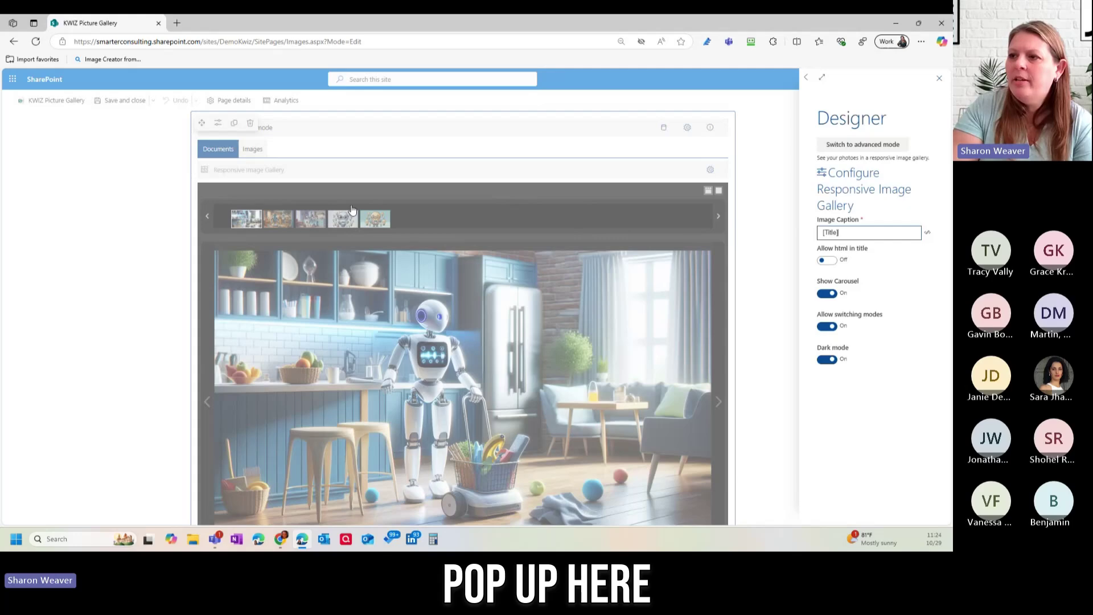
left_click(828, 293)
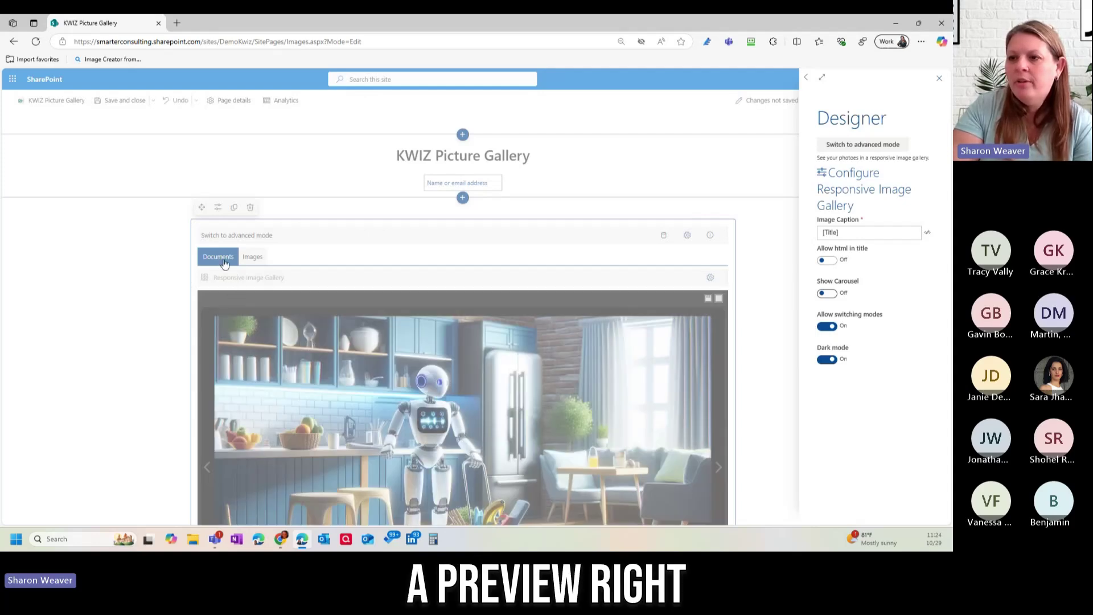
left_click(828, 293)
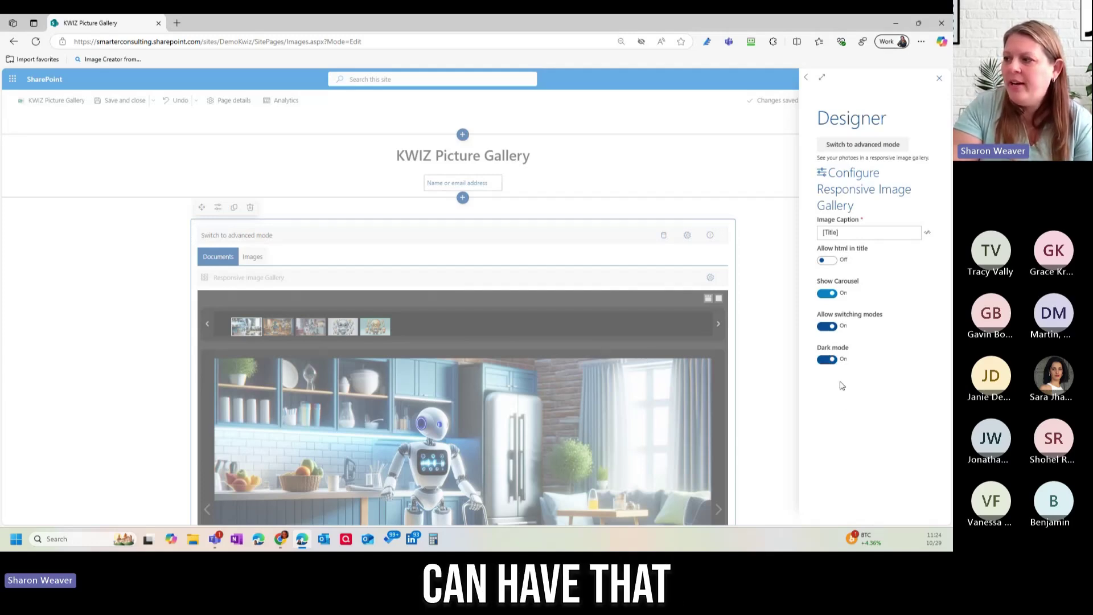
Step: Turn off the gallery's Dark mode, switch Allow switching modes off and back on, and close the designer
left_click(826, 359)
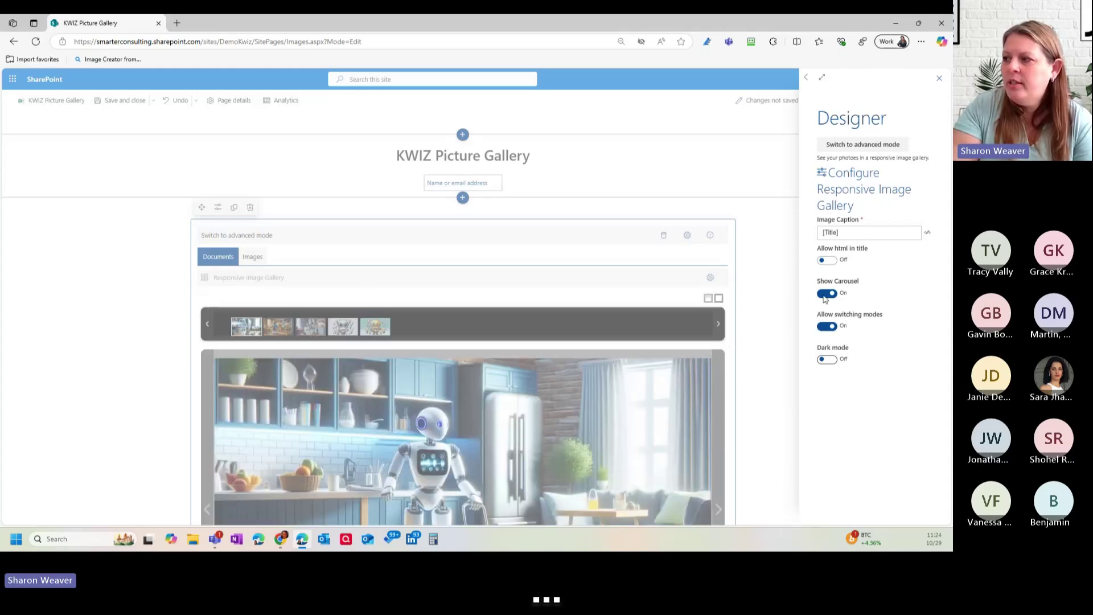
left_click(828, 327)
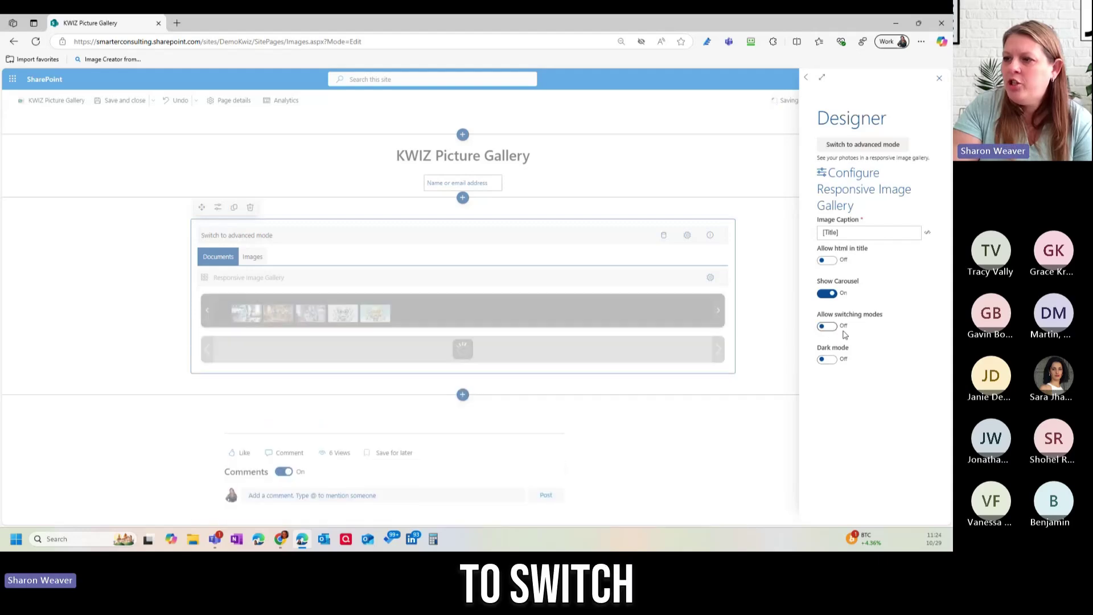
left_click(829, 326)
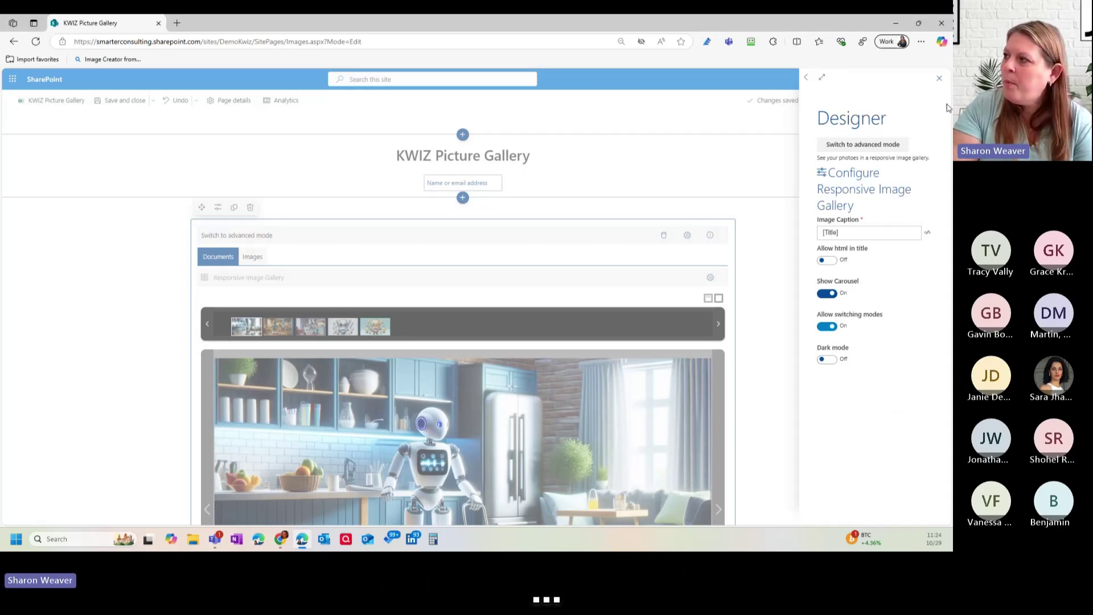
left_click(939, 78)
scroll(782, 339, "down", 1)
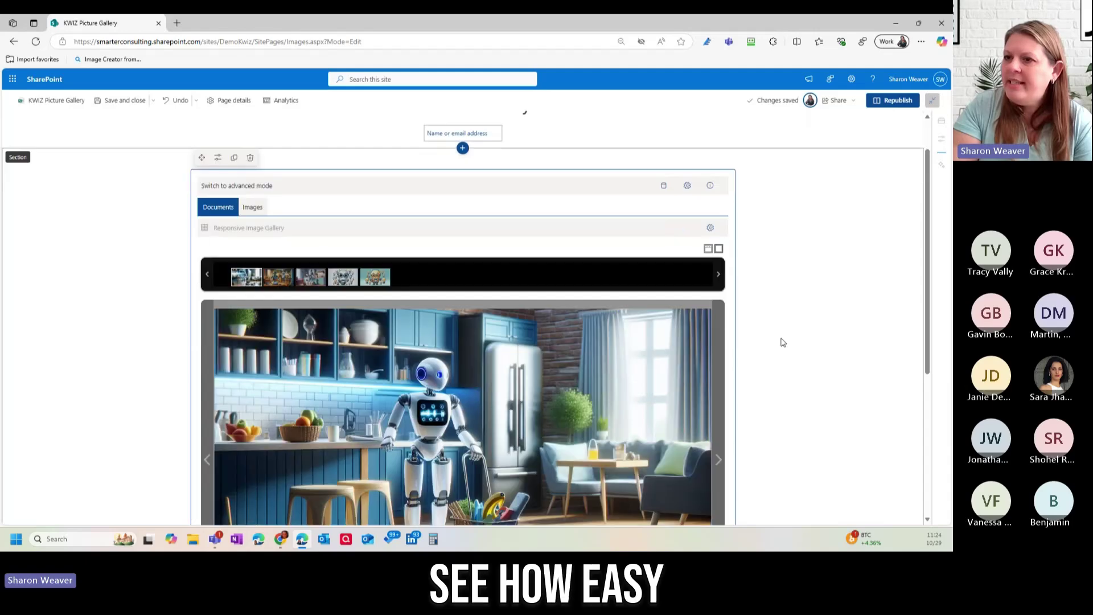
scroll(781, 340, "down", 2)
scroll(781, 339, "up", 3)
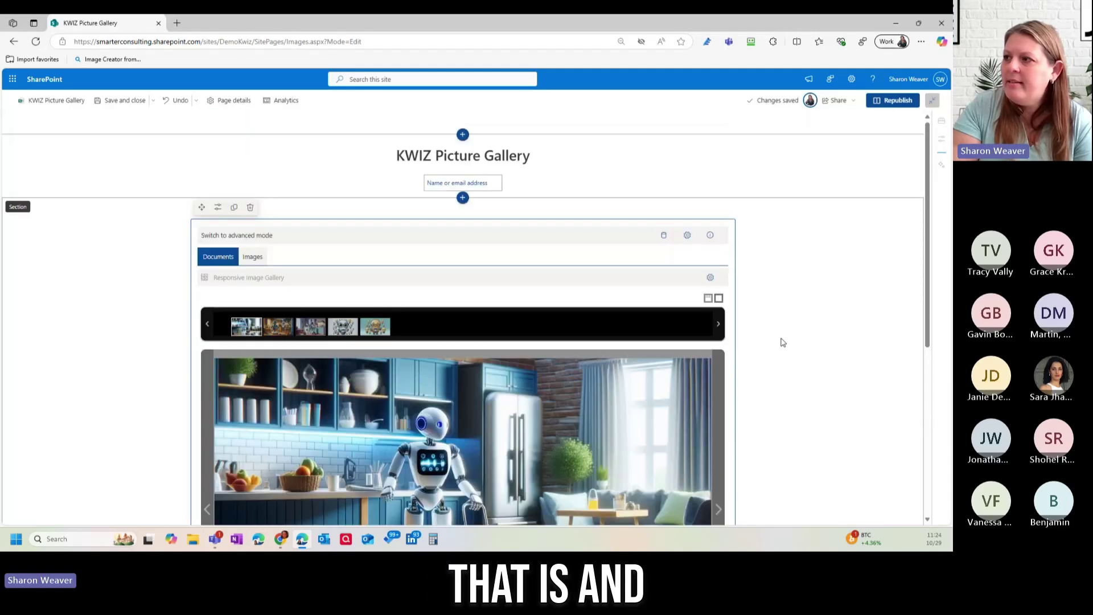
Step: Open the Picture Gallery's data source configuration and review the SharePoint lists available to the Documents source, keeping Documents selected
left_click(664, 236)
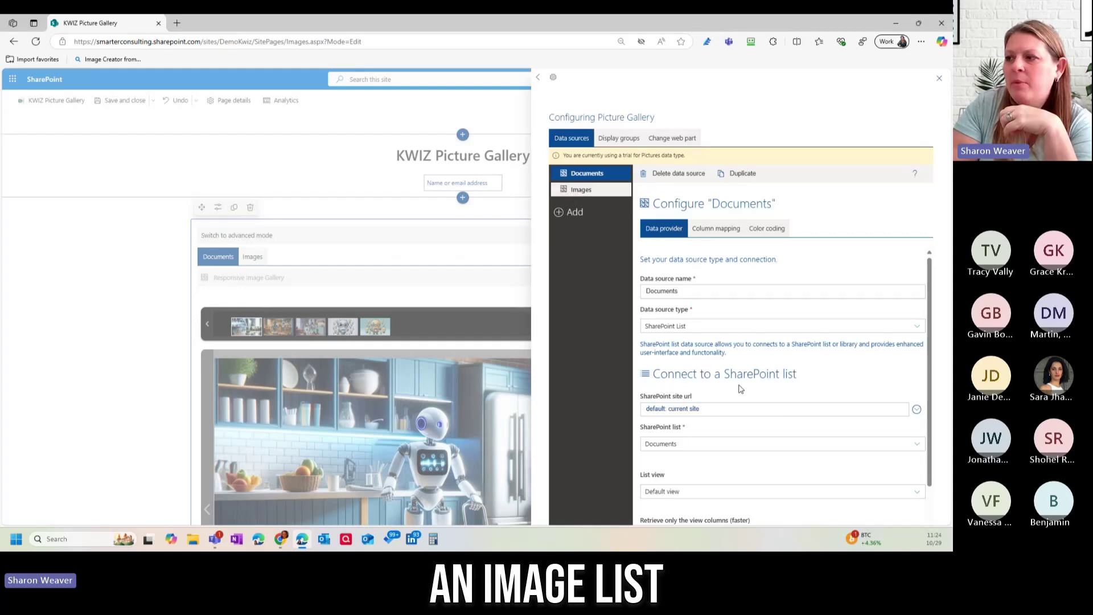
scroll(780, 359, "down", 1)
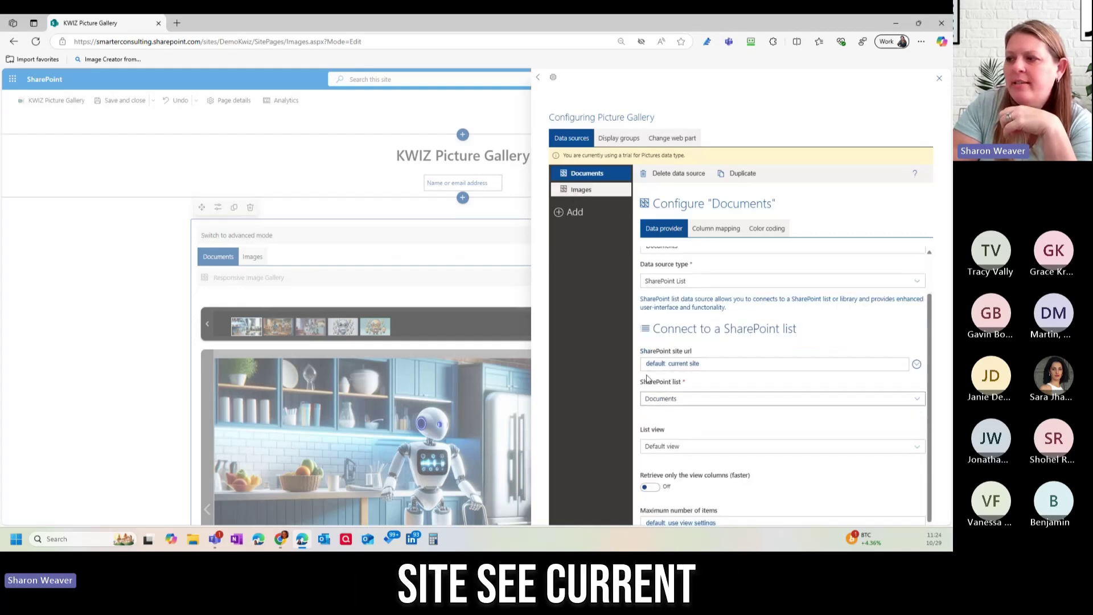
left_click(720, 404)
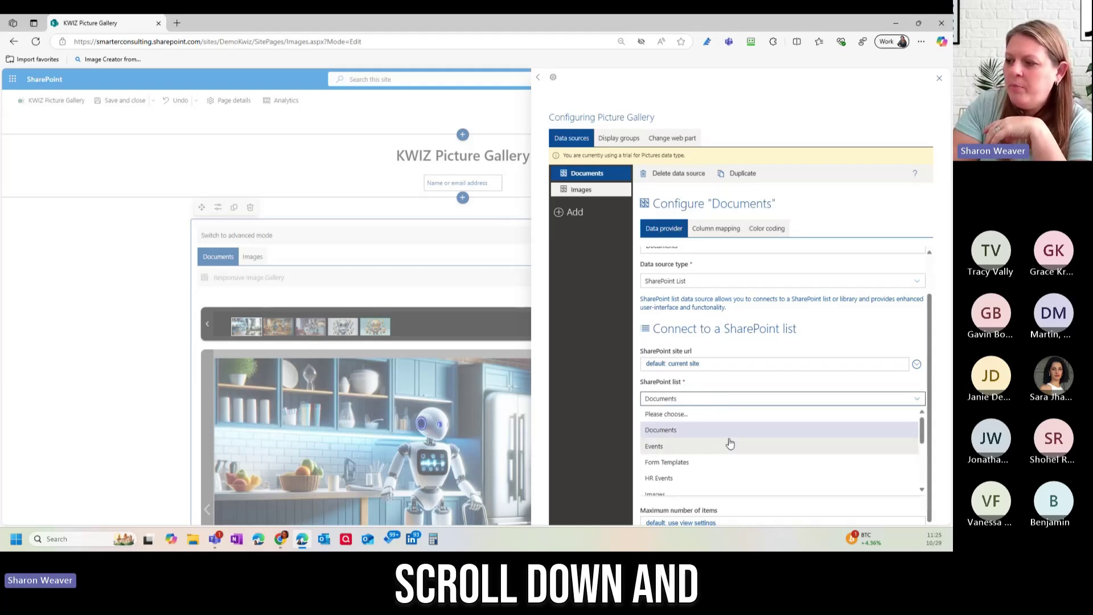
scroll(642, 429, "down", 3)
scroll(672, 447, "up", 2)
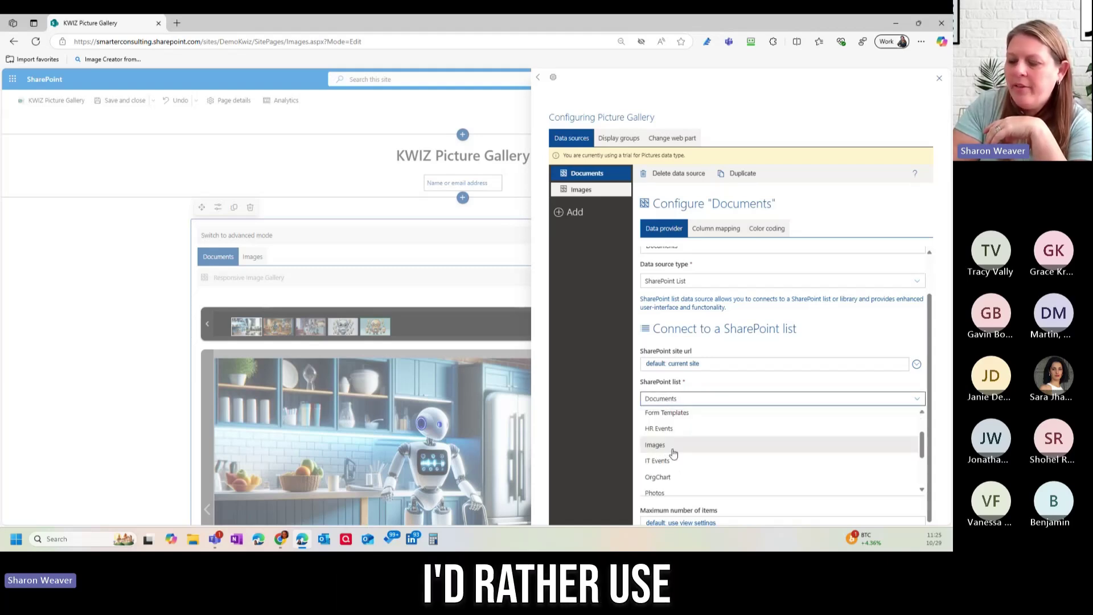
scroll(740, 468, "up", 4)
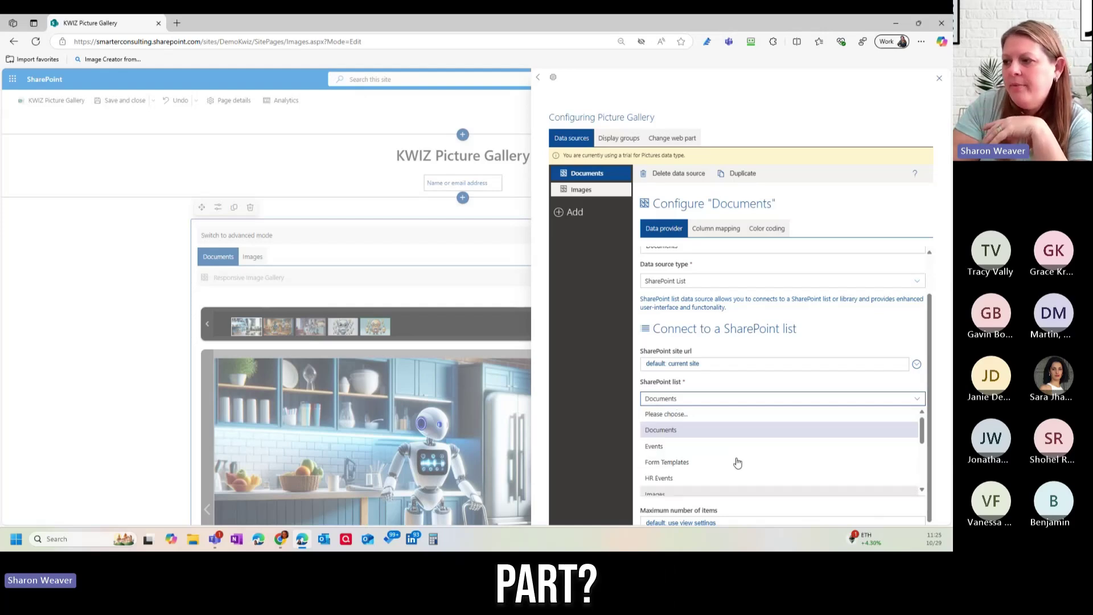
left_click(758, 431)
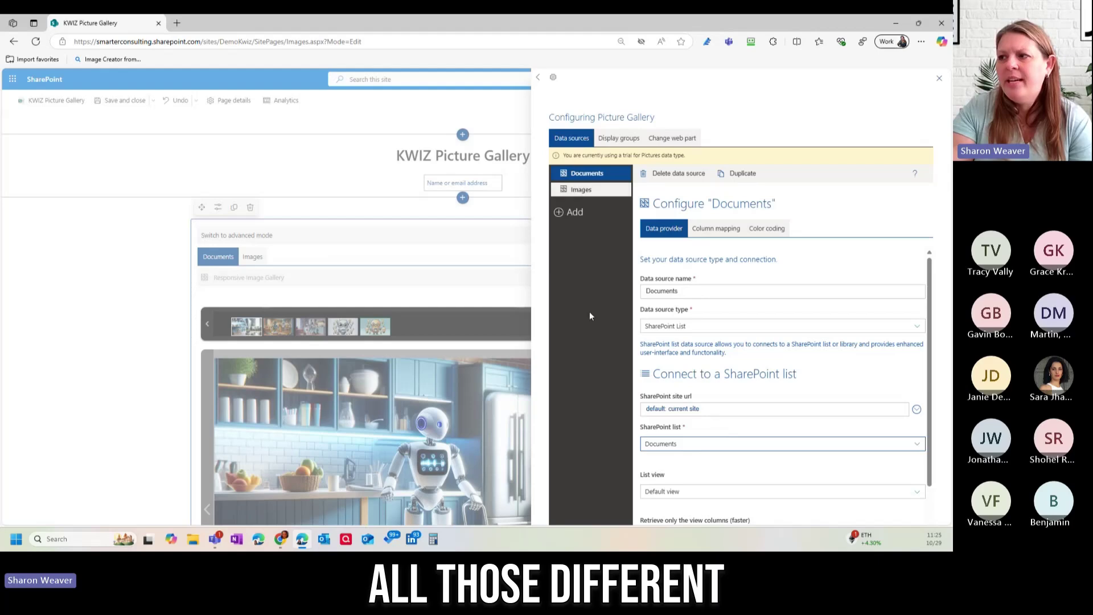
Step: Turn on Retrieve only the view columns (faster) for the Documents data source
scroll(724, 408, "down", 1)
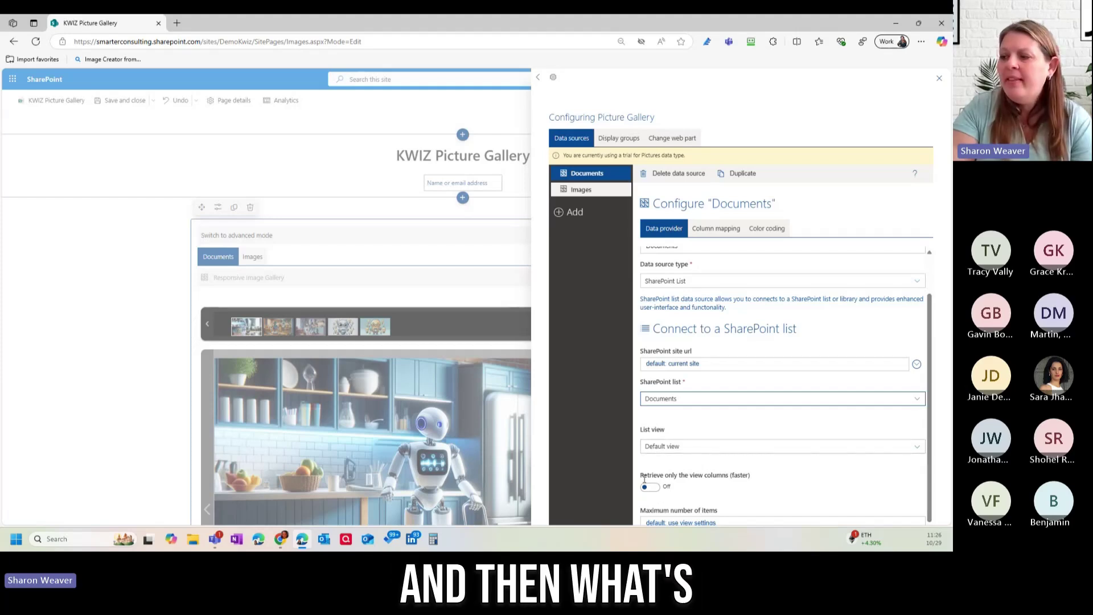
left_click_drag(641, 474, 771, 482)
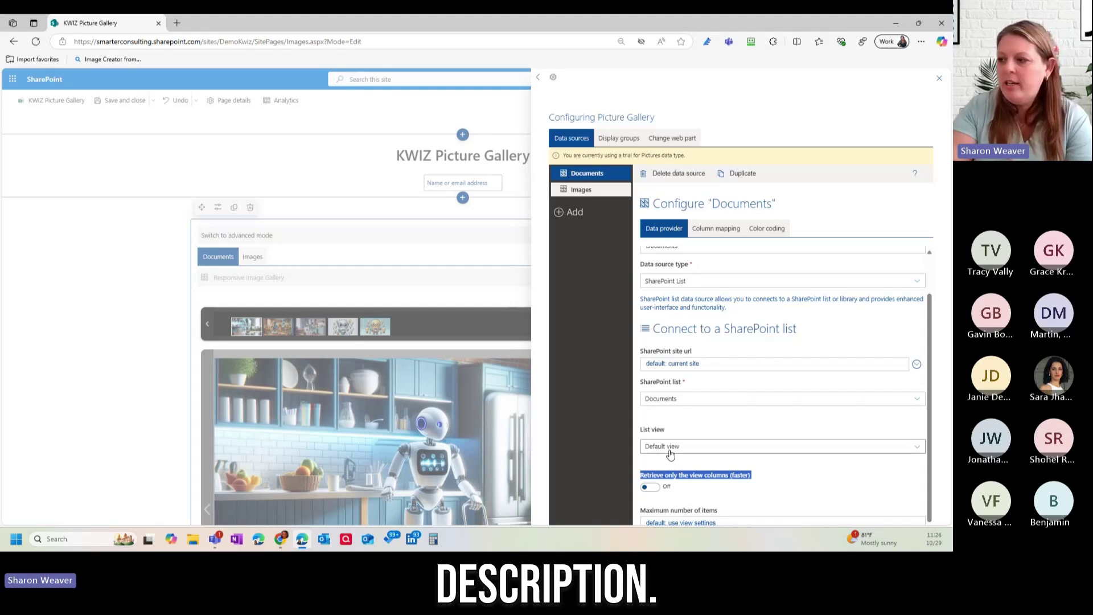
left_click(651, 488)
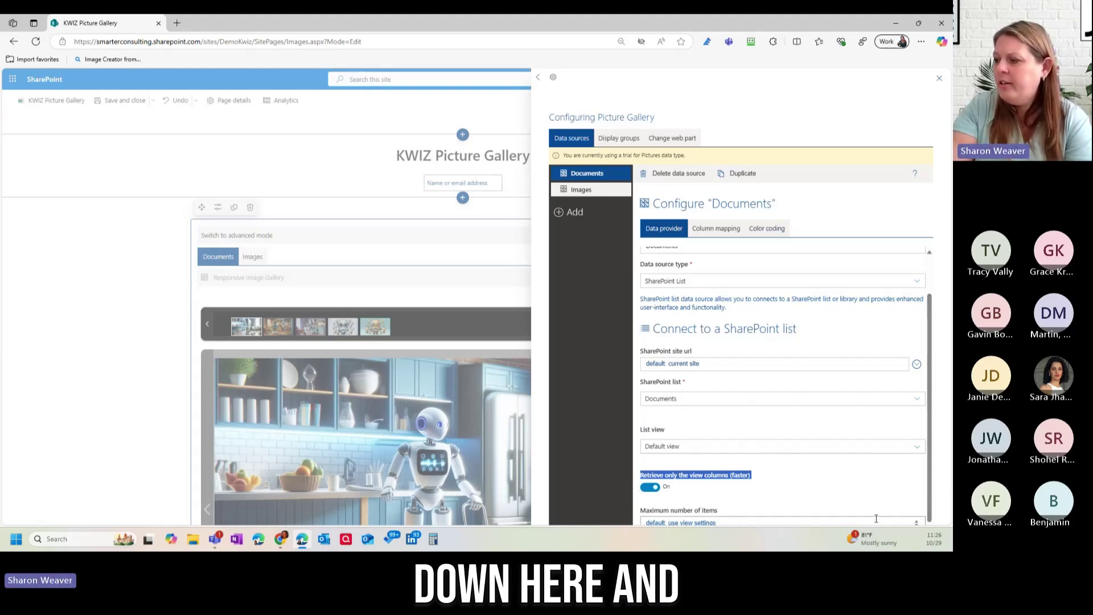
left_click(734, 523)
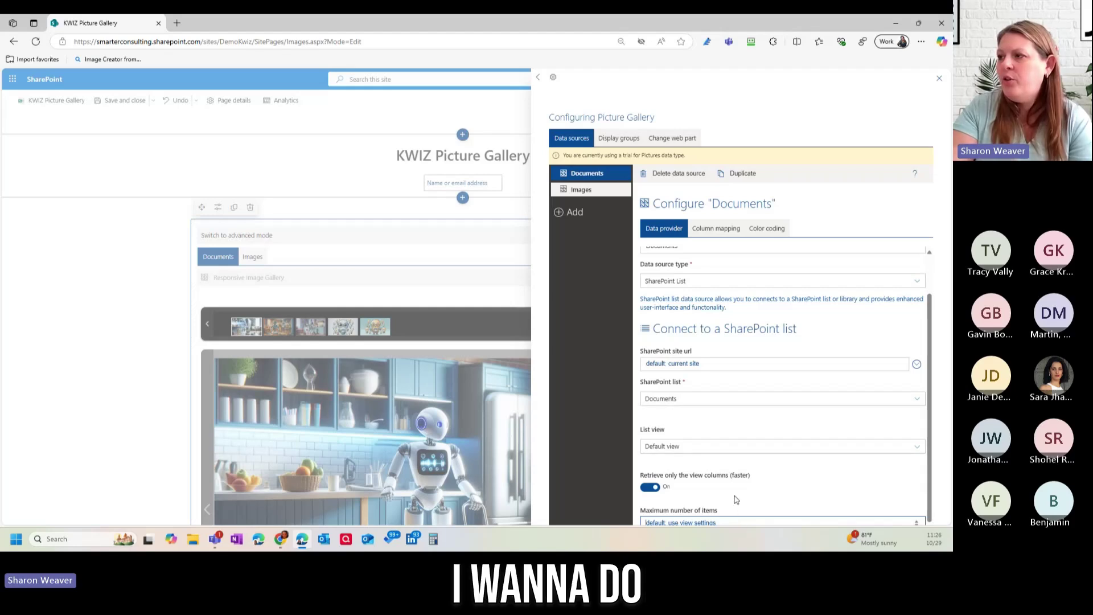
Step: Review the Documents source's folder column mapping and color coding options, and return to its data provider settings
left_click(716, 229)
left_click(737, 329)
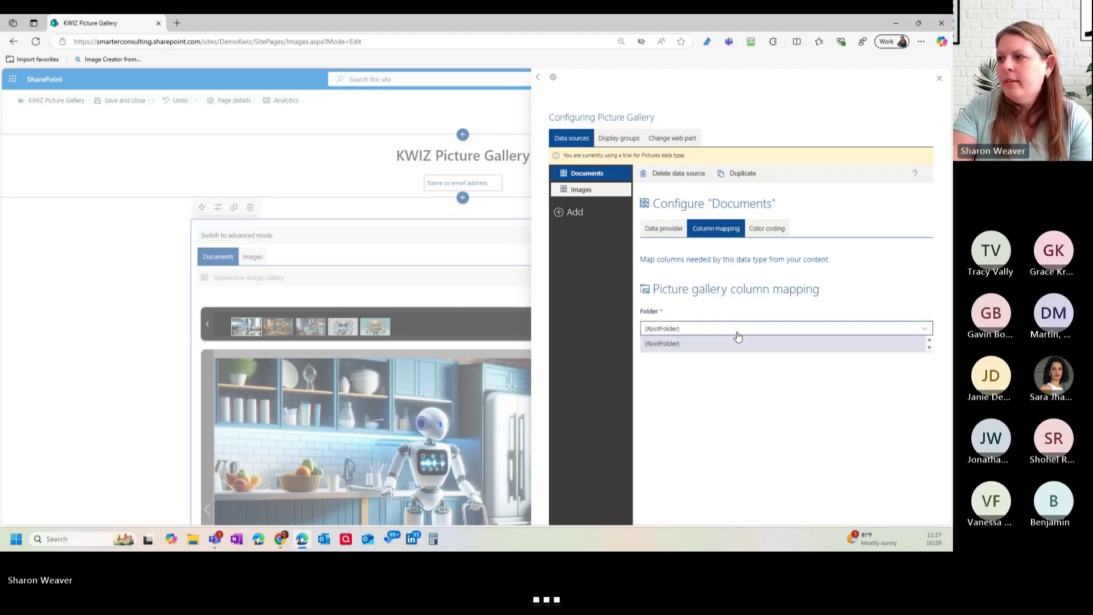
left_click(721, 371)
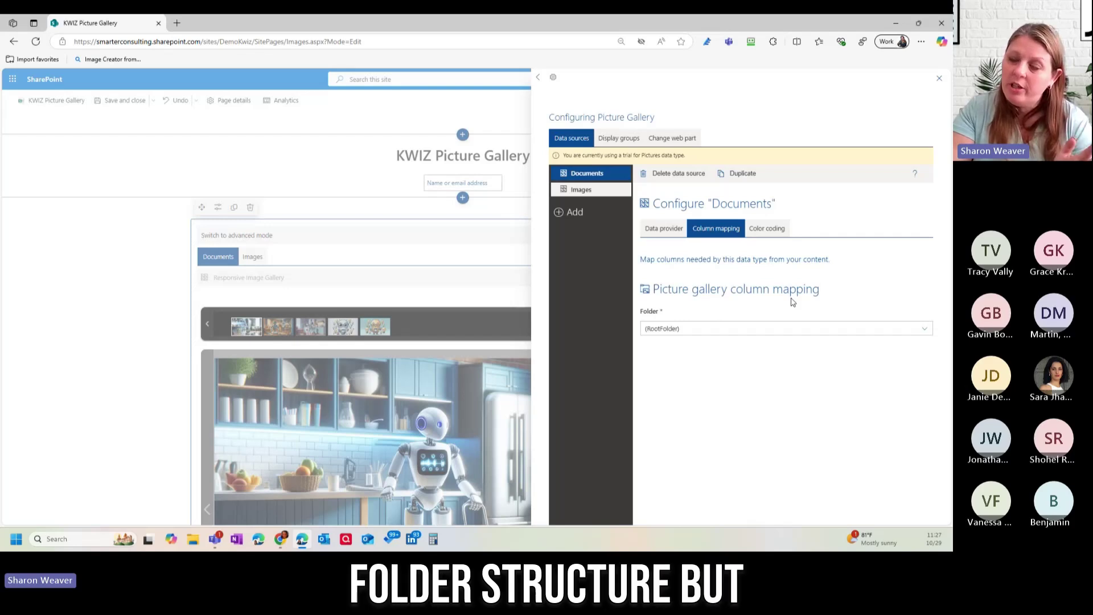
left_click(767, 228)
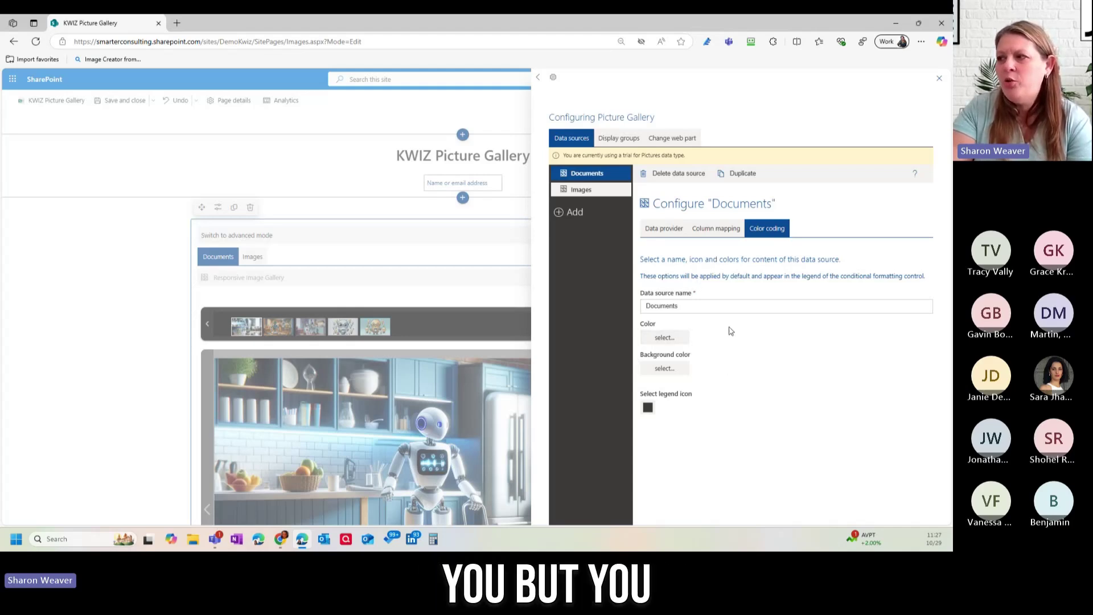
left_click(676, 229)
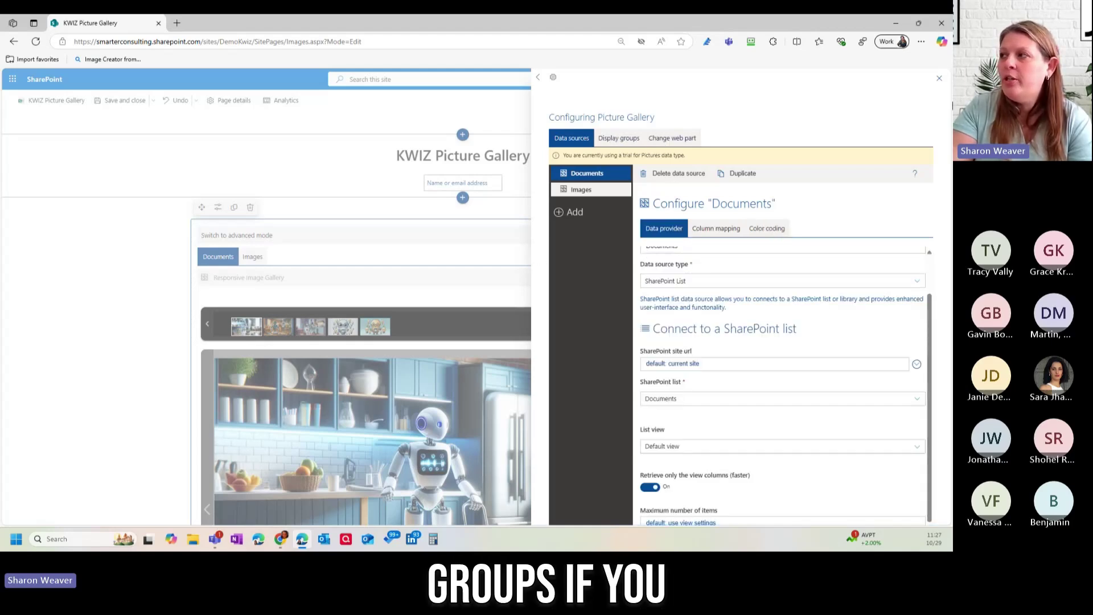
Step: Close the data source configuration, republish the KWIZ Picture Gallery page and look over the published gallery
left_click(938, 80)
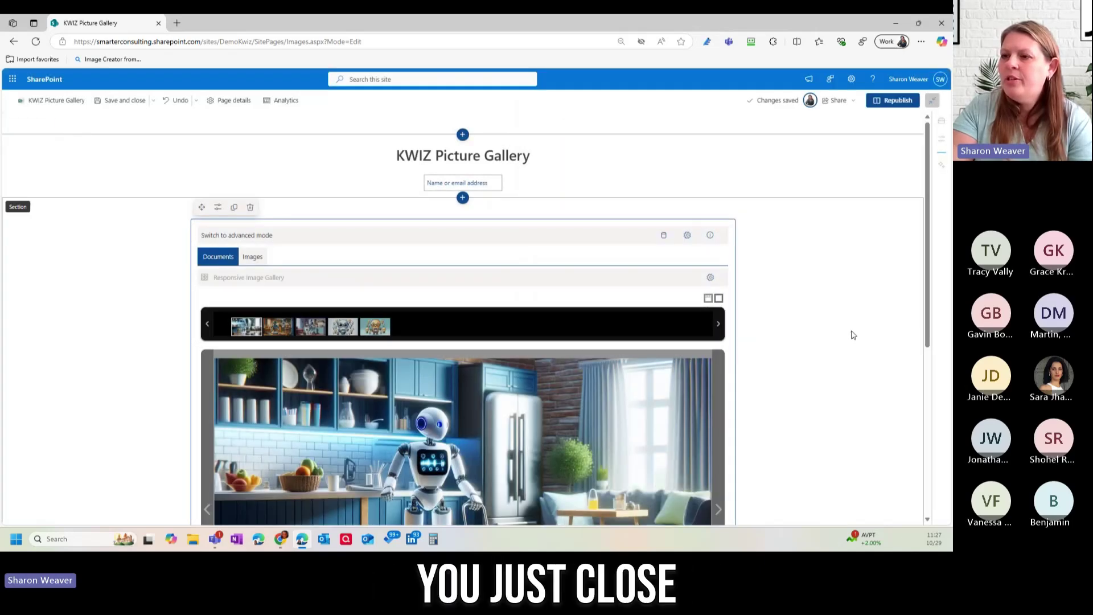
left_click(902, 101)
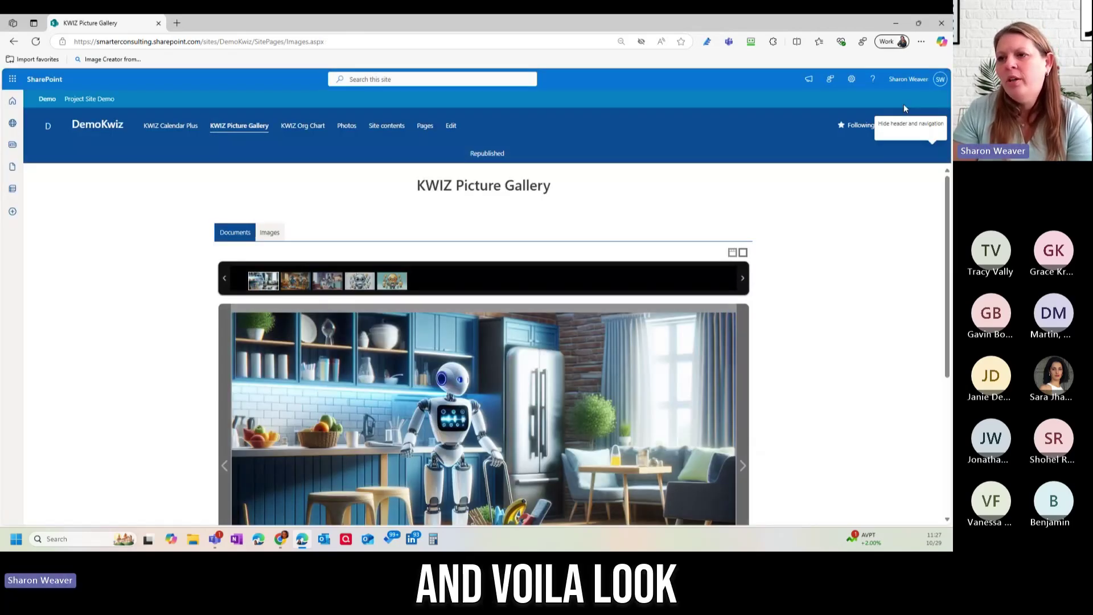
scroll(890, 280, "down", 1)
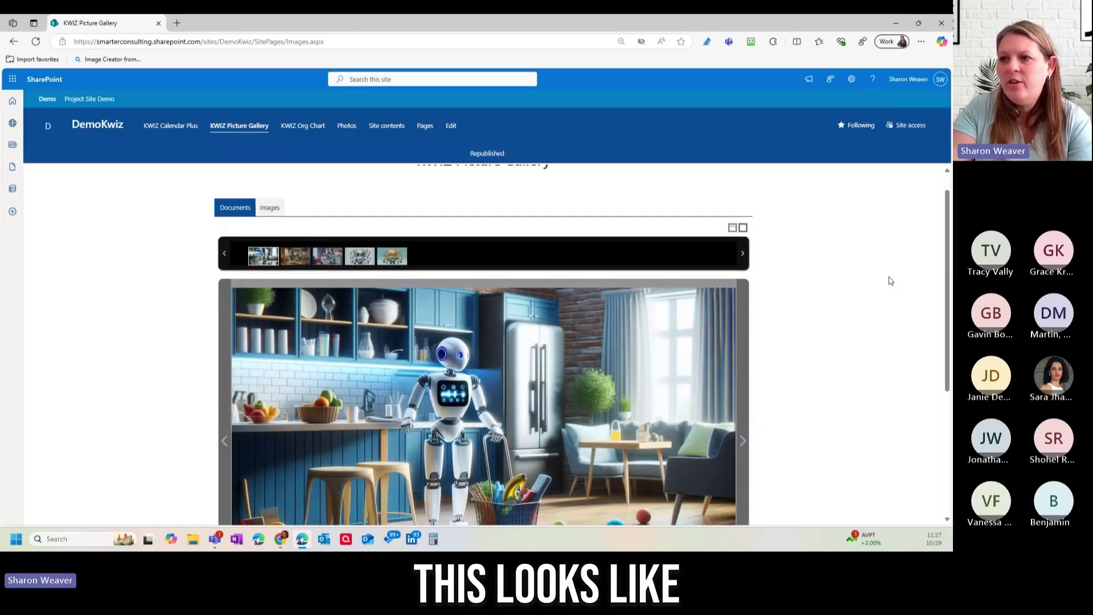
scroll(890, 280, "down", 1)
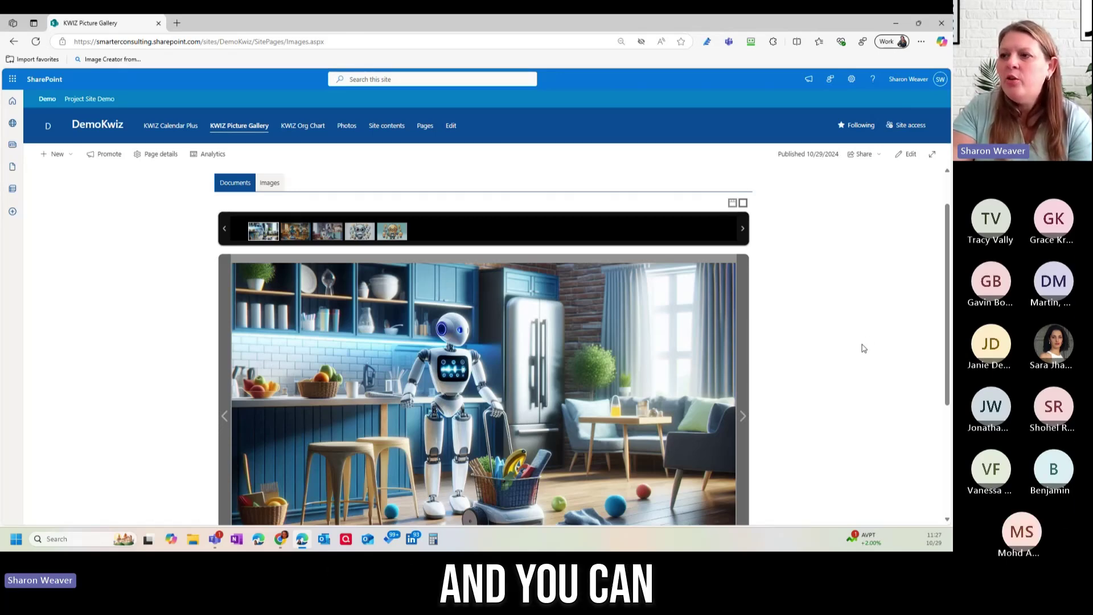
scroll(861, 347, "down", 2)
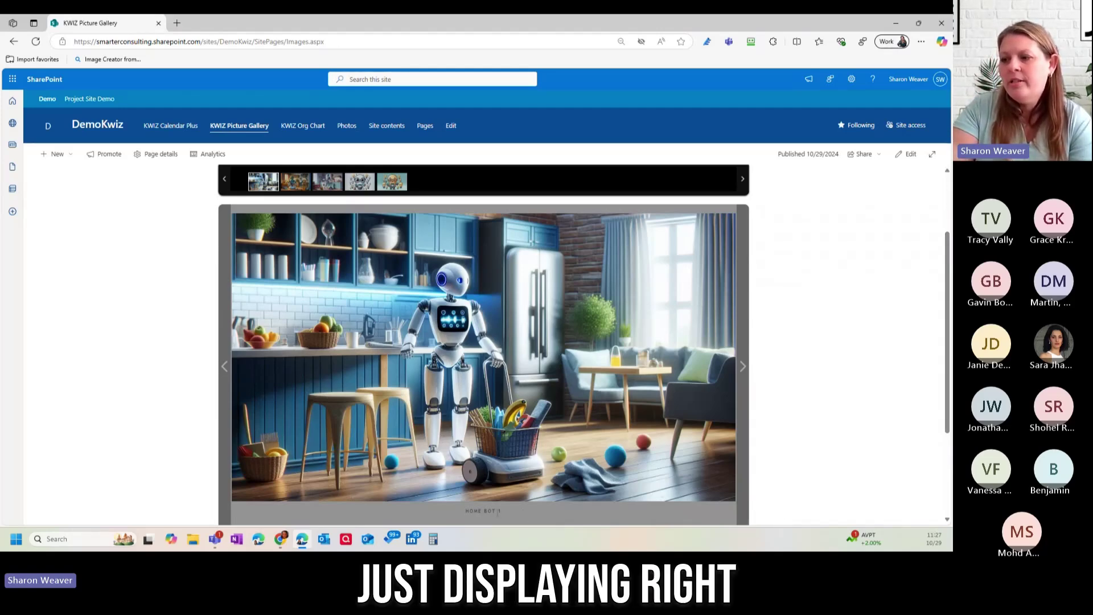
scroll(548, 494, "down", 1)
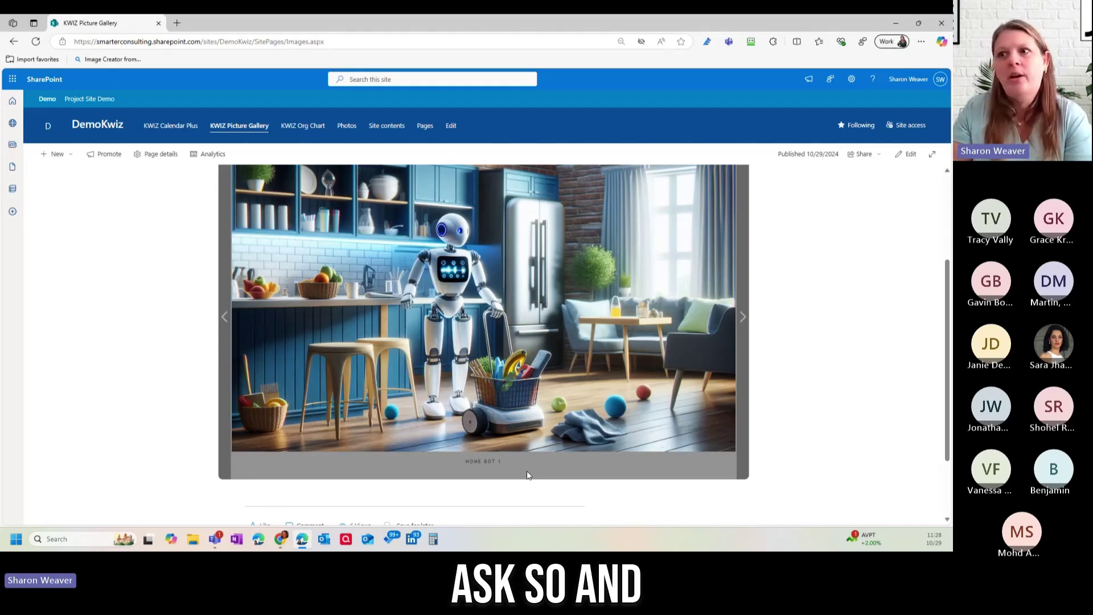
Step: Browse the gallery's other four images through the carousel thumbnails and return to the first image
scroll(605, 358, "up", 1)
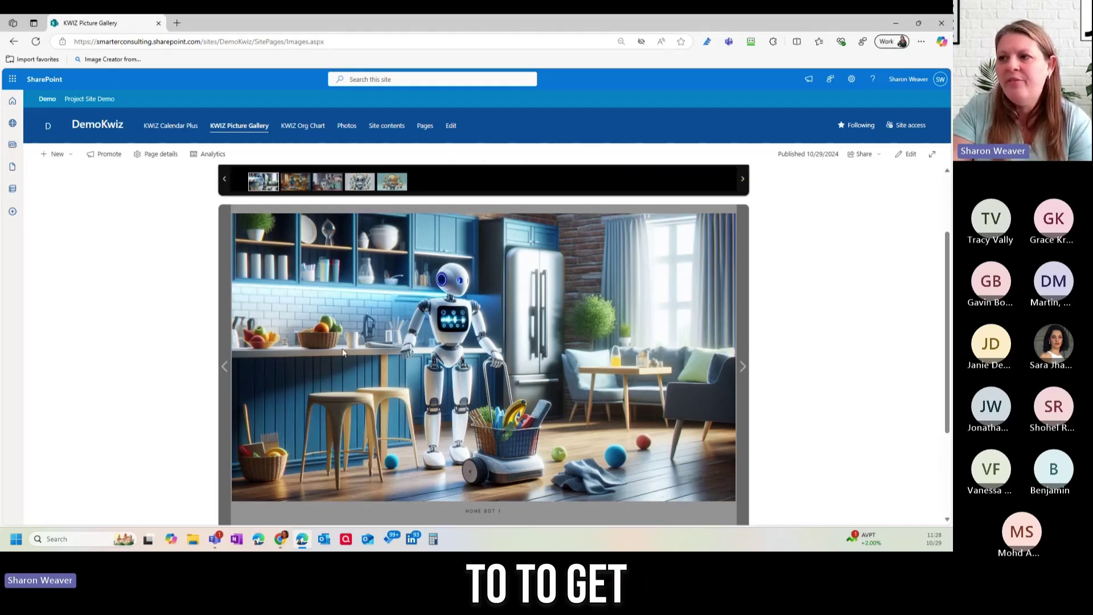
left_click(294, 183)
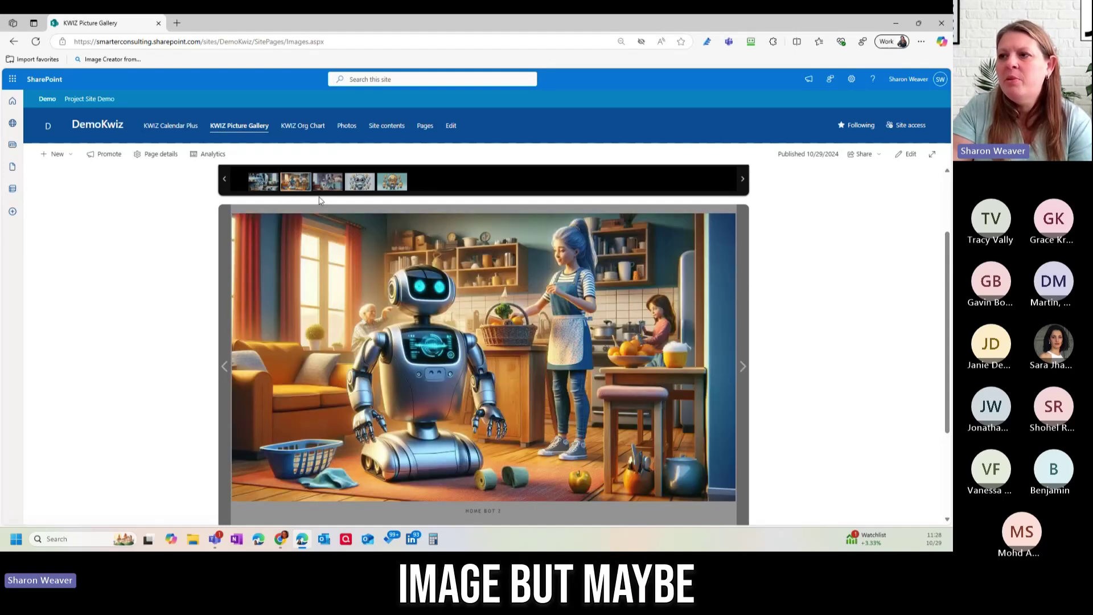
left_click(324, 184)
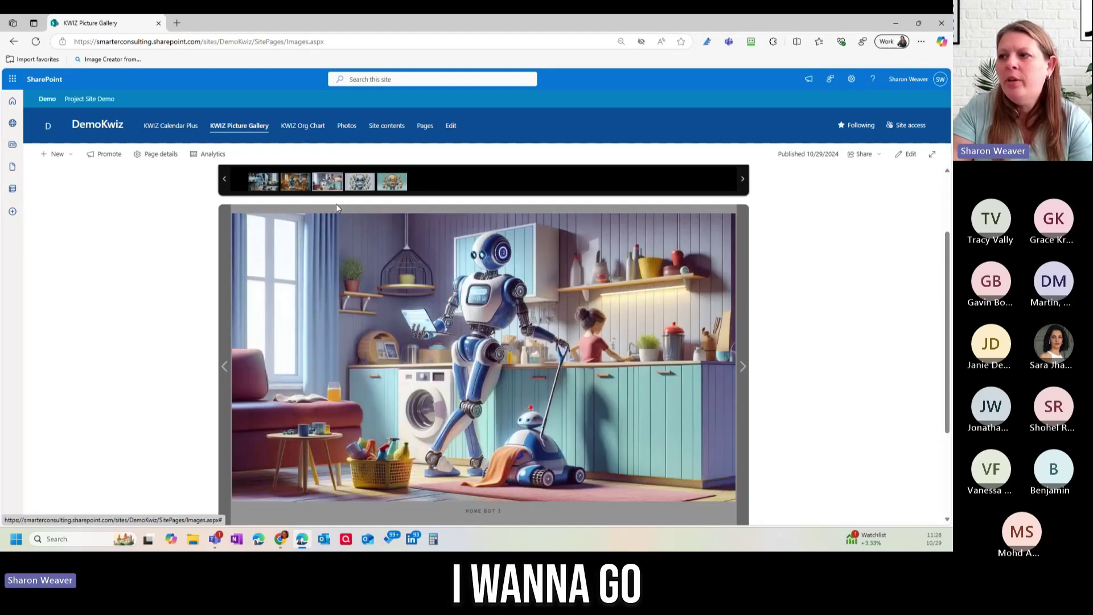
left_click(361, 183)
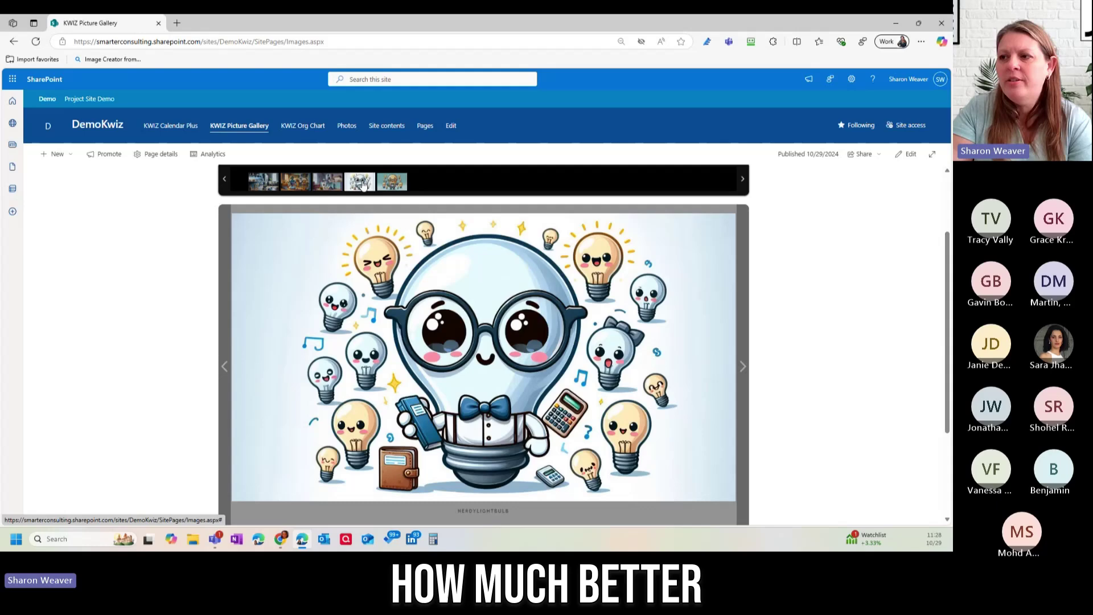
left_click(393, 183)
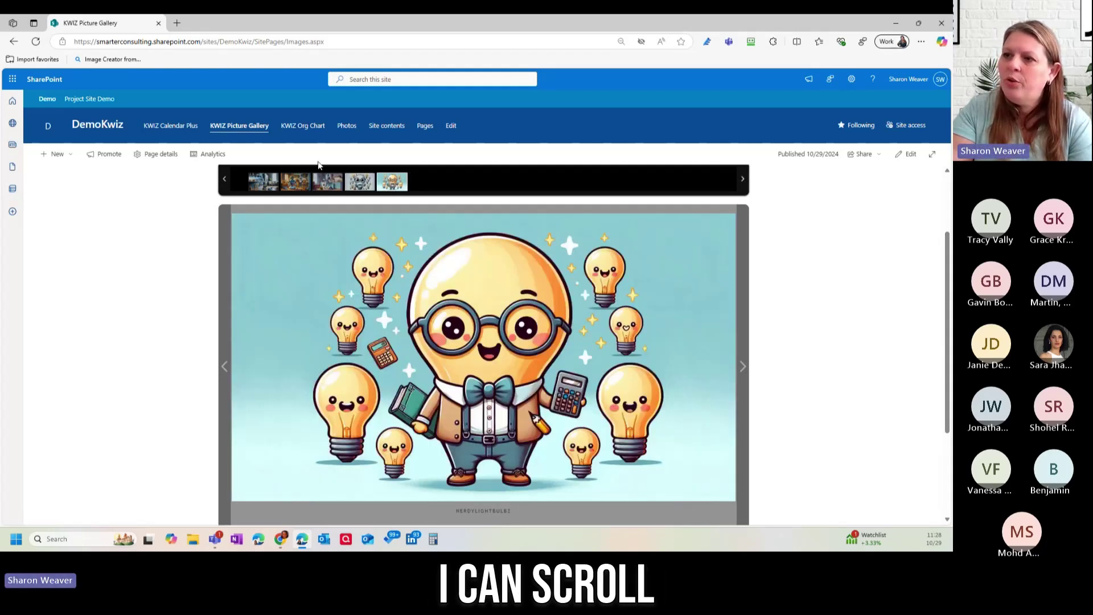
left_click(262, 181)
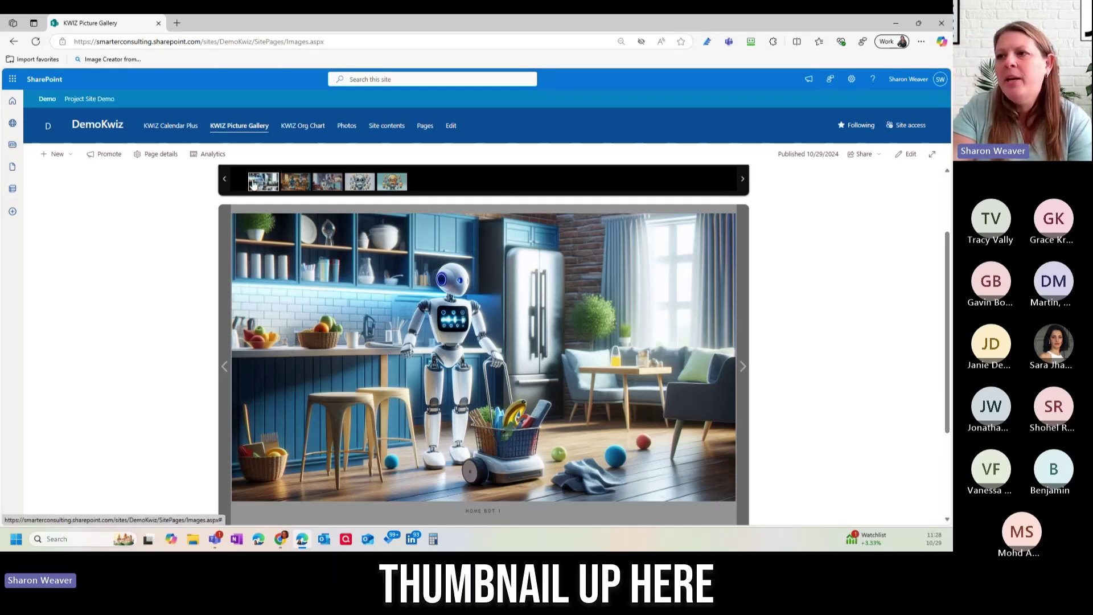
Step: View the second and third Documents images from the gallery's thumbnail strip
left_click(296, 183)
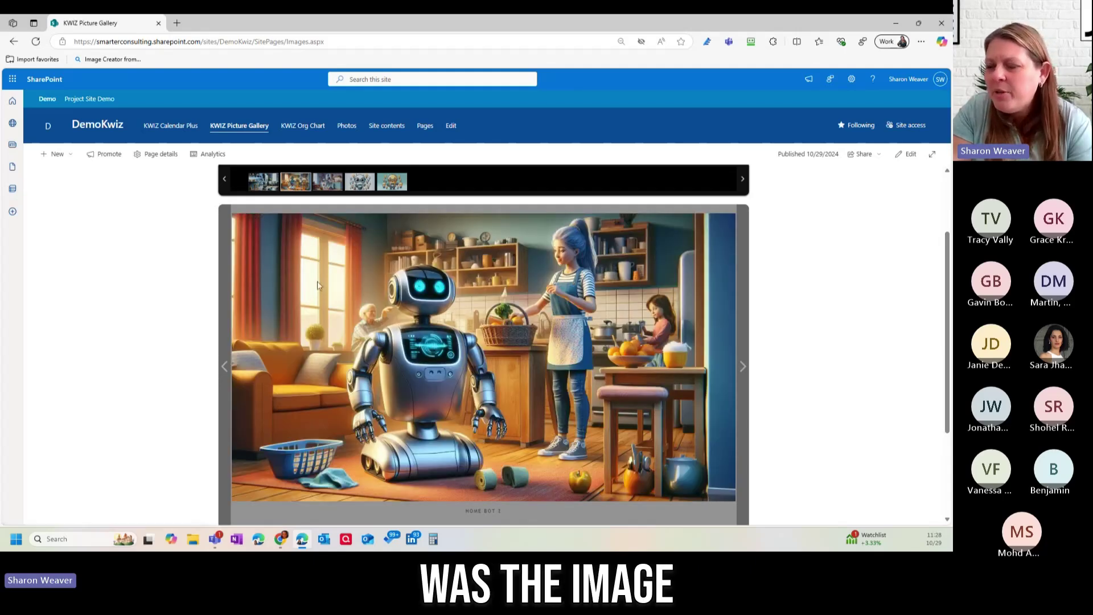
left_click(329, 182)
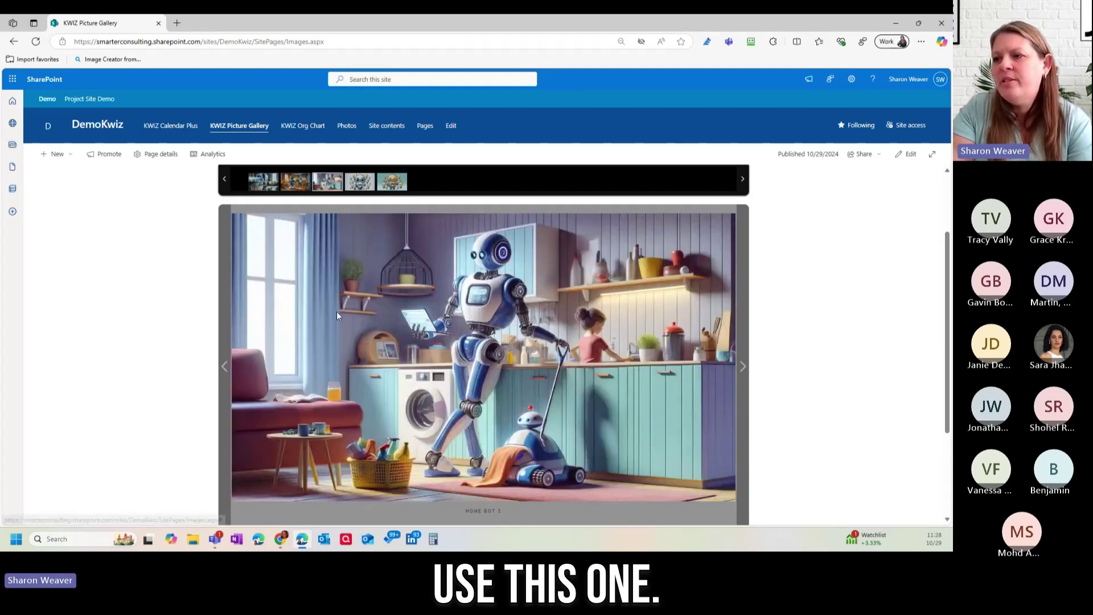
scroll(361, 340, "down", 1)
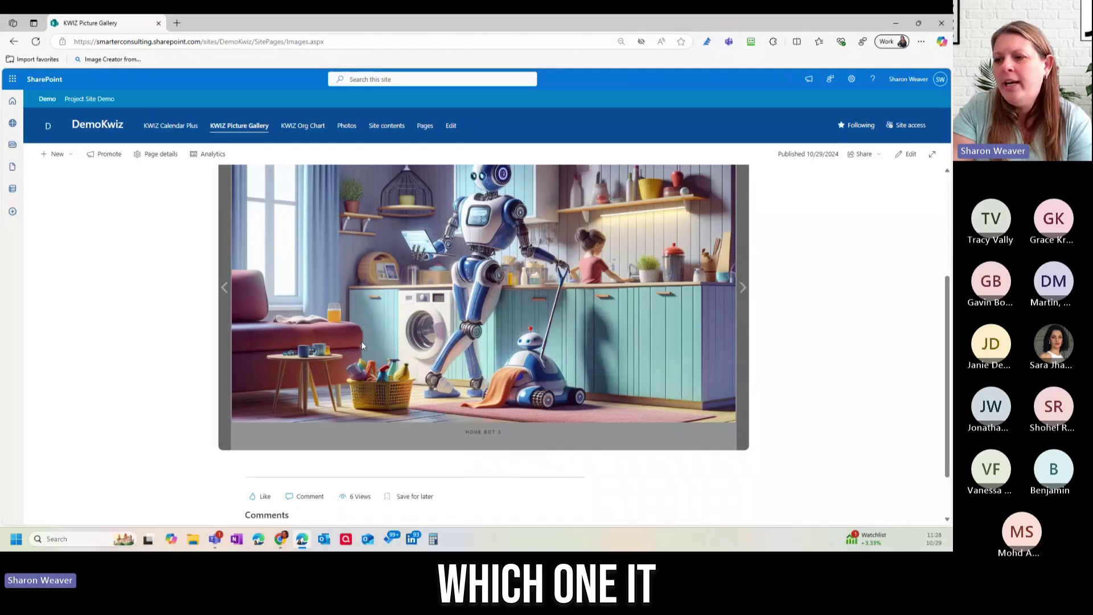
scroll(361, 340, "up", 2)
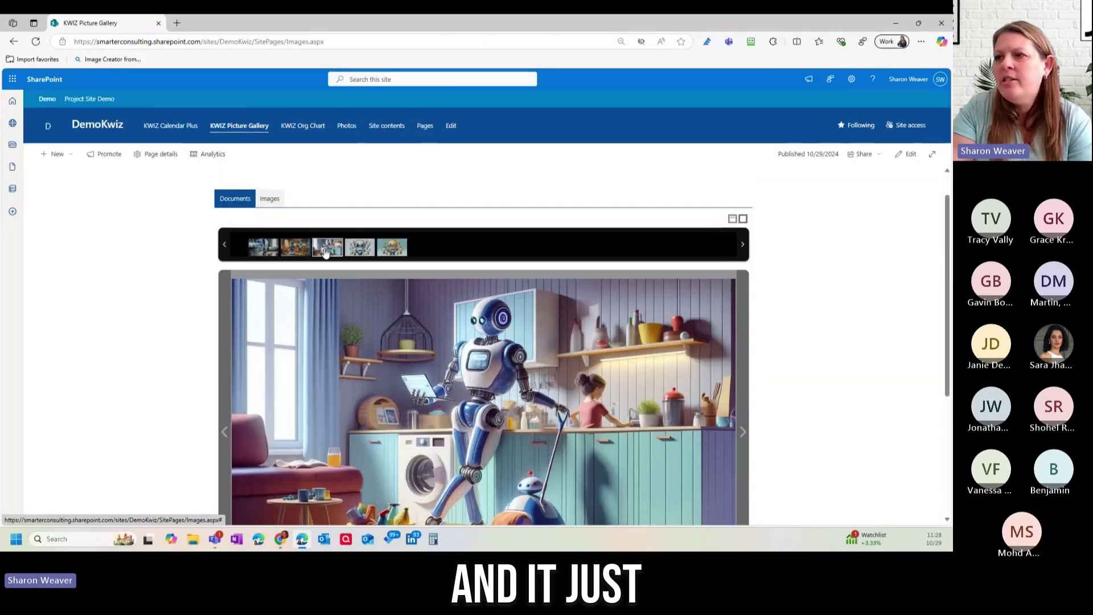
Step: Try opening the third thumbnail's link in a new browser tab and return to the original gallery page
right_click(322, 255)
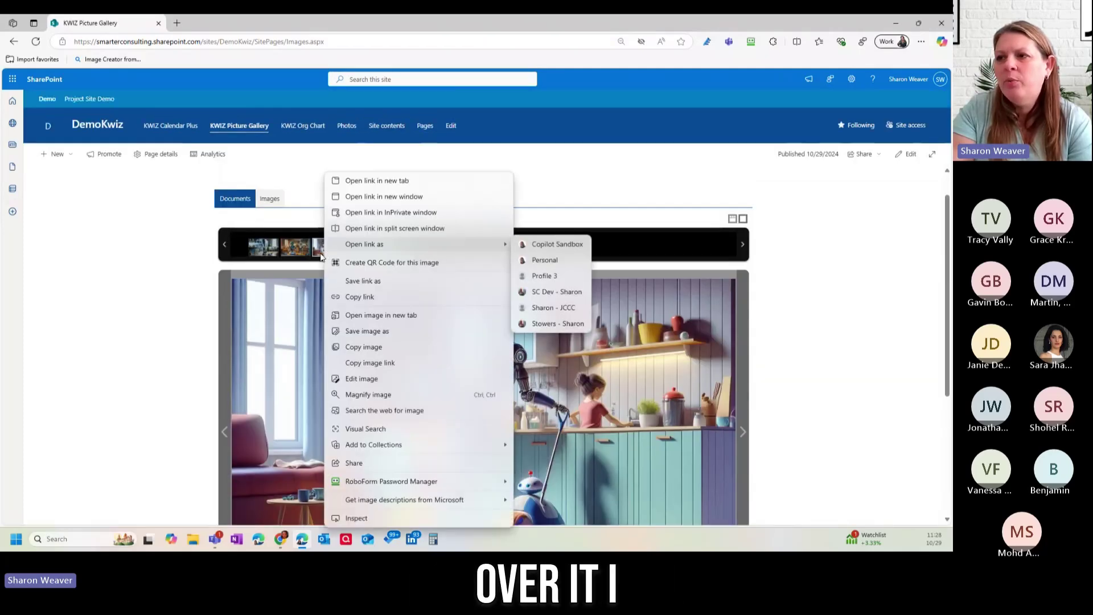
left_click(401, 182)
left_click(196, 21)
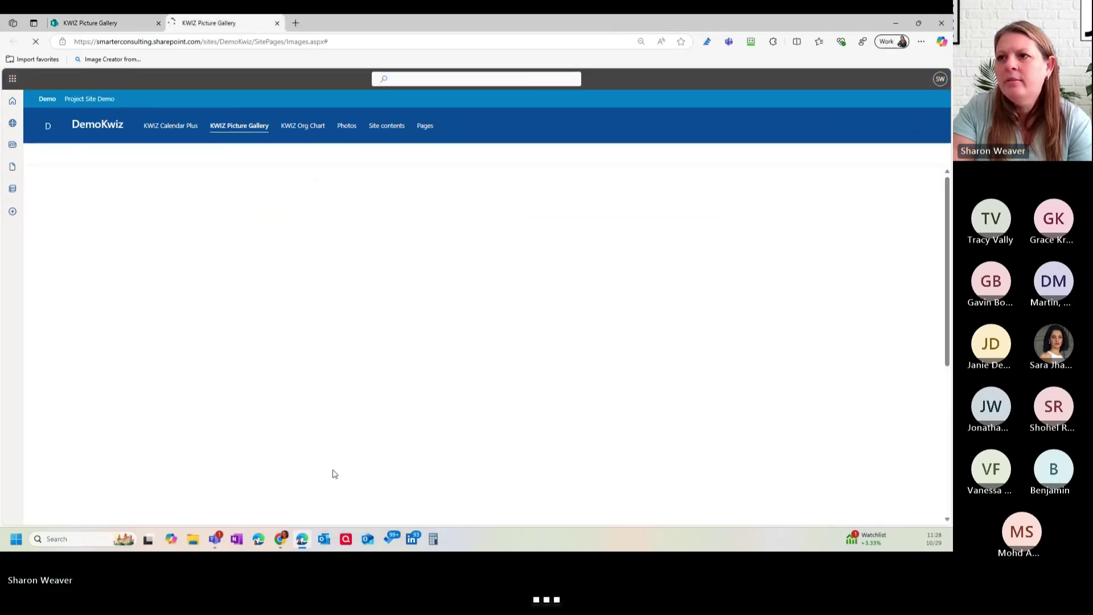
scroll(501, 398, "down", 3)
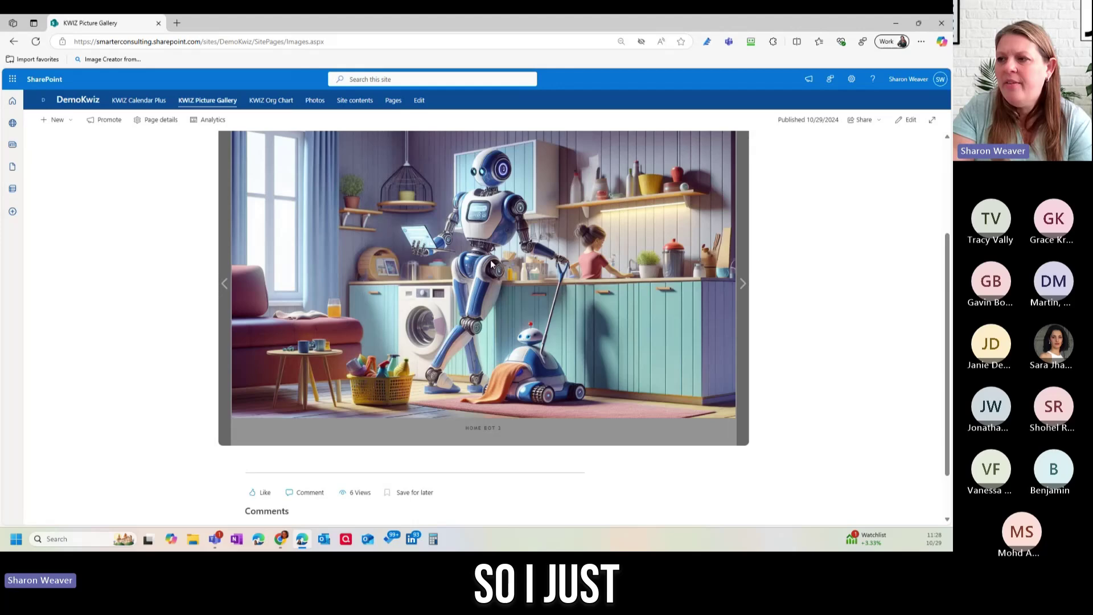
Step: Switch the published gallery to the Images source and enlarge the adorable kitten 2 picture in the photo pile
scroll(491, 263, "up", 5)
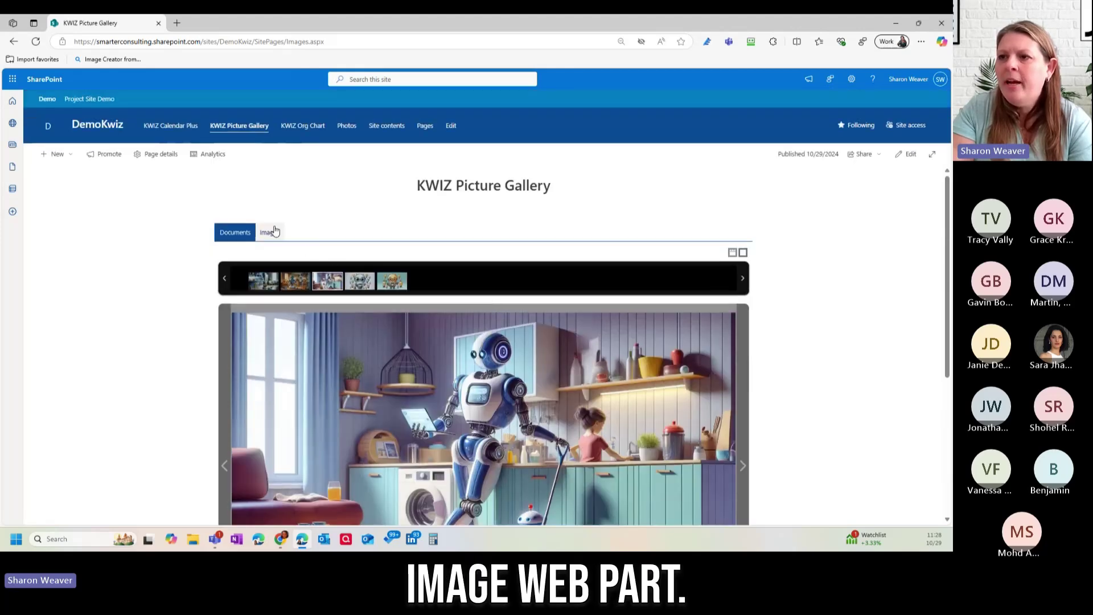
scroll(443, 380, "down", 1)
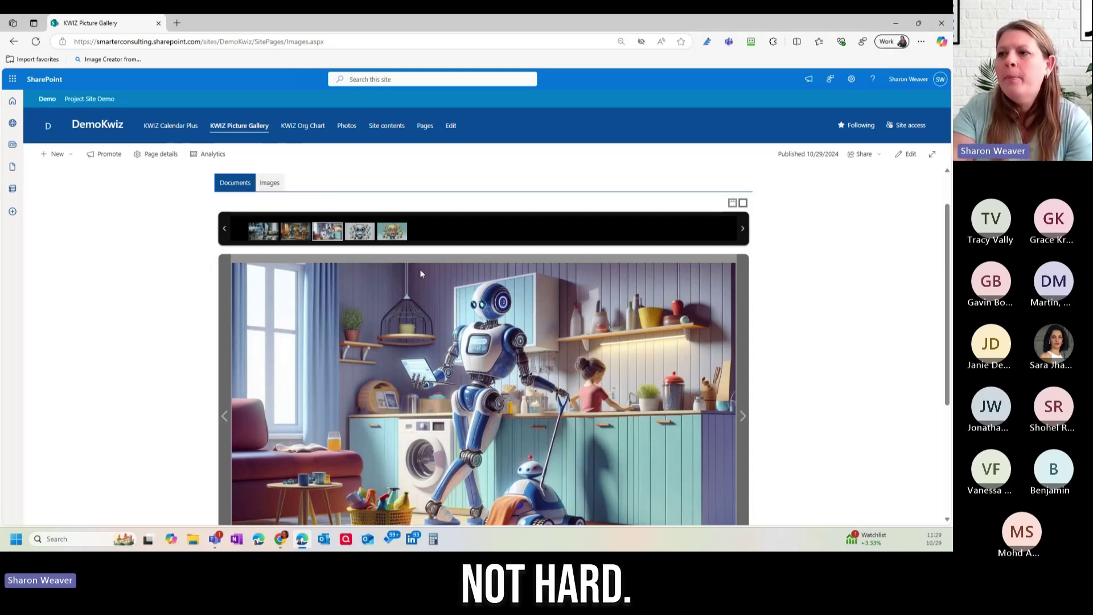
left_click(268, 183)
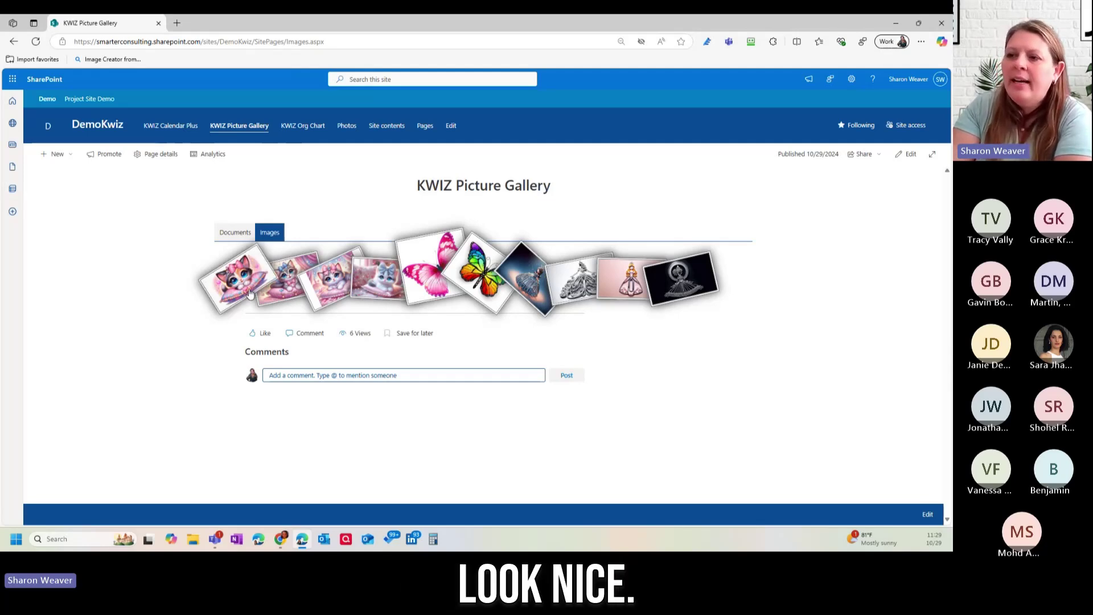
left_click(291, 284)
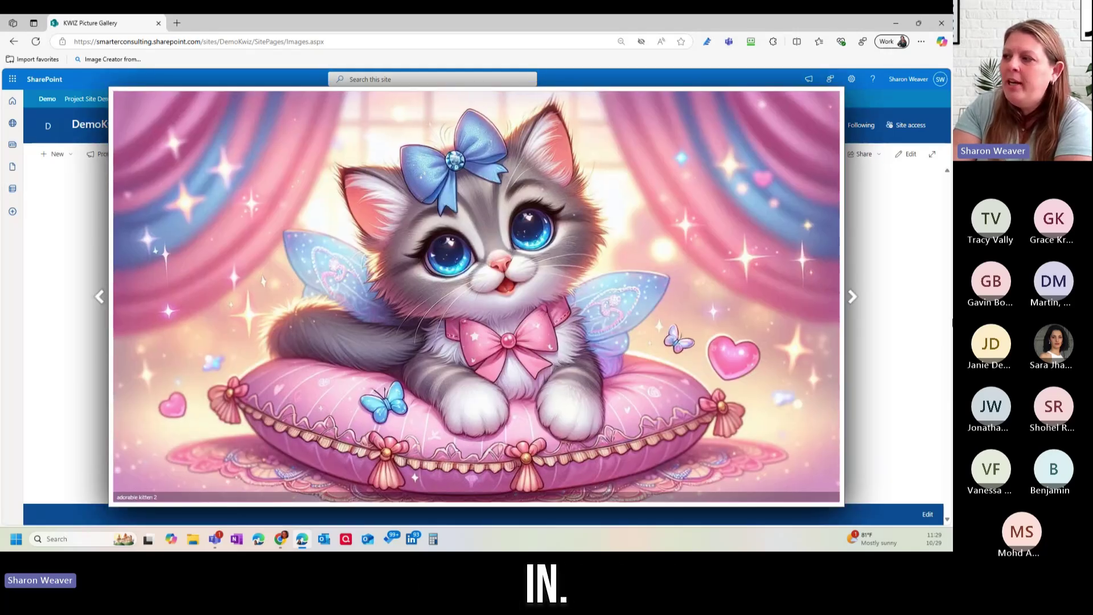
Step: Page forward through the enlarged kitten and butterfly pictures to Paper Clip Princess 1, and close the enlarged view
left_click(852, 299)
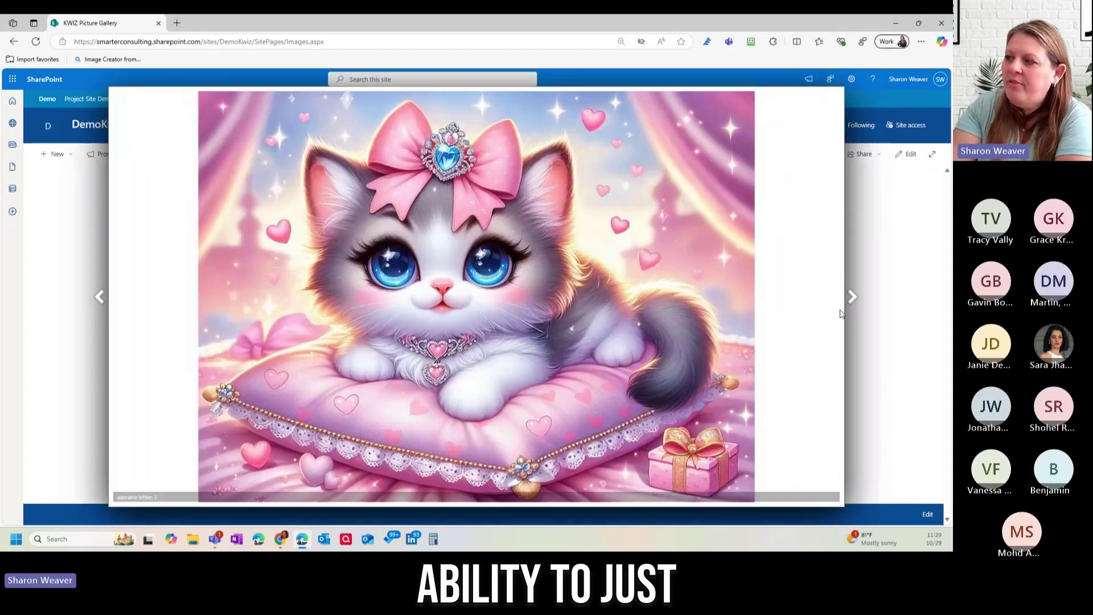
left_click(852, 297)
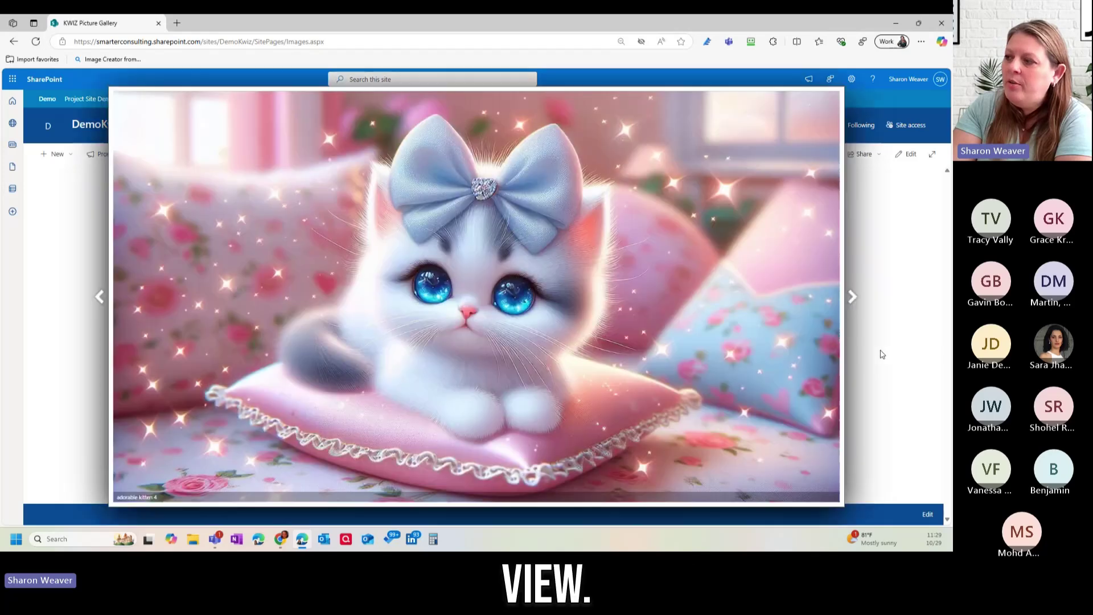
left_click(852, 297)
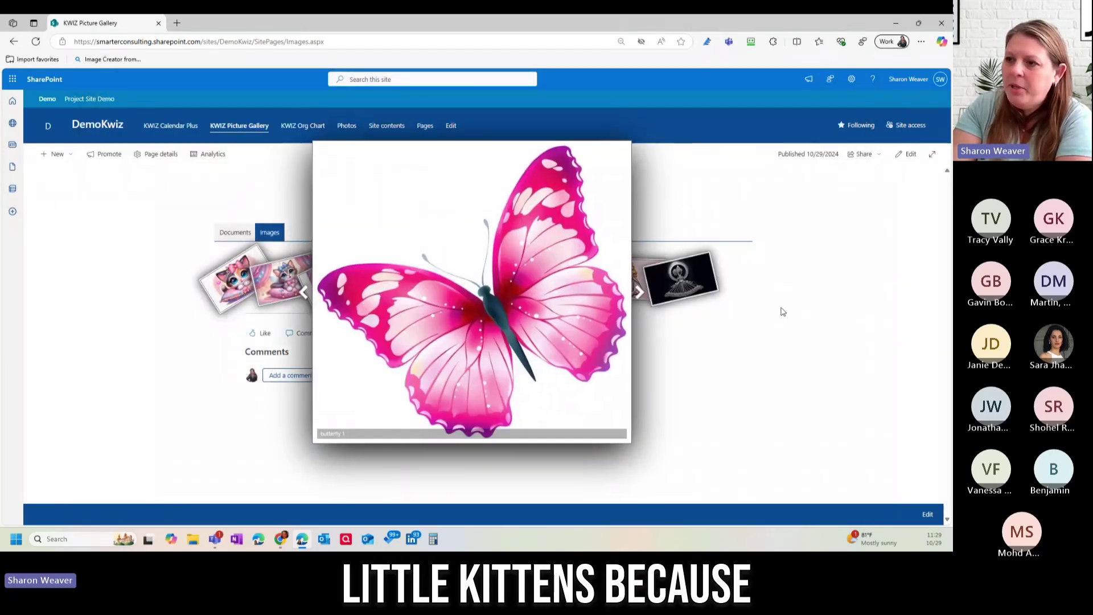
left_click(639, 293)
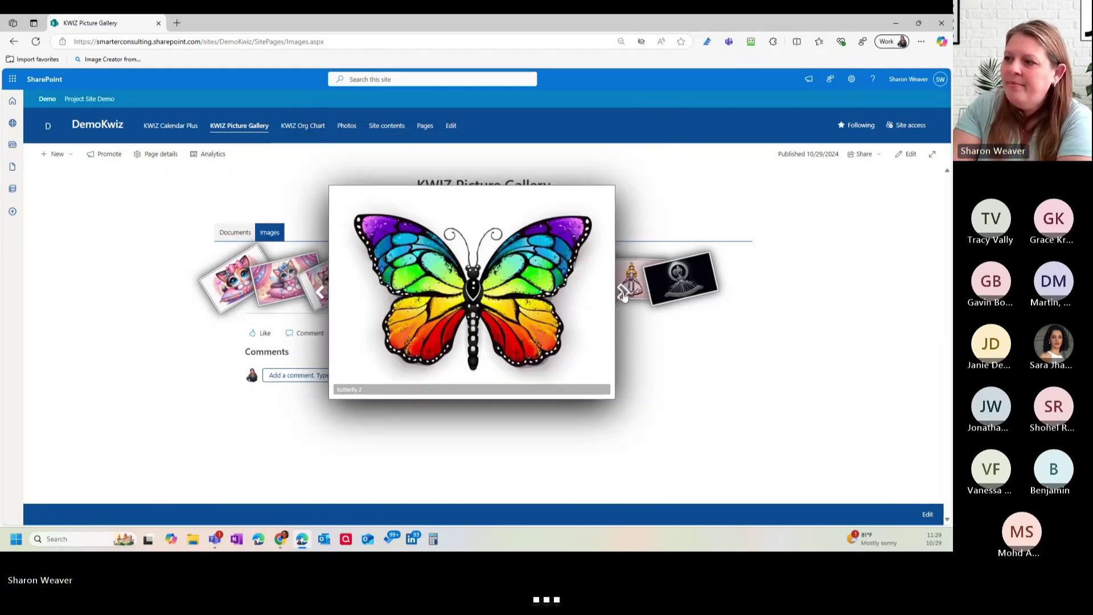
left_click(749, 352)
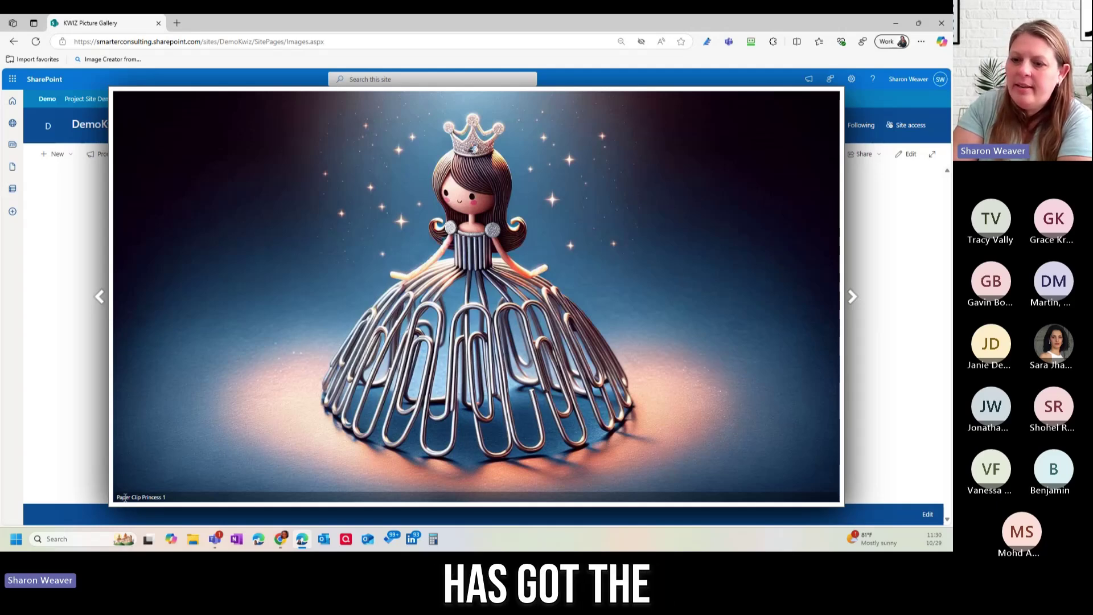
left_click(58, 387)
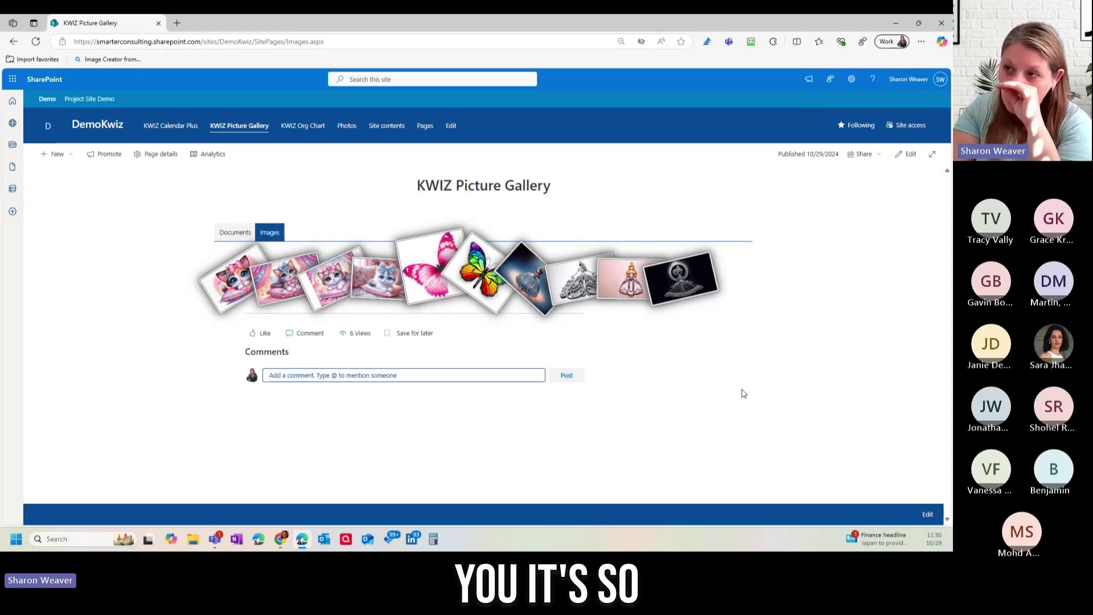
Step: Put the KWIZ Picture Gallery page in edit mode and open the layout settings for the Images source
left_click(905, 153)
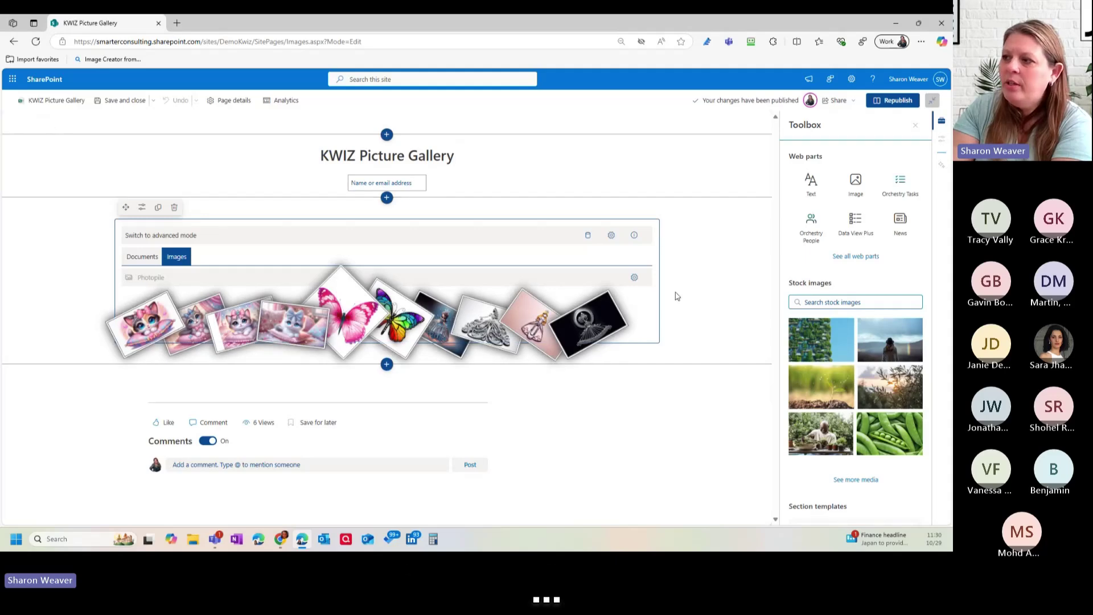
left_click(633, 279)
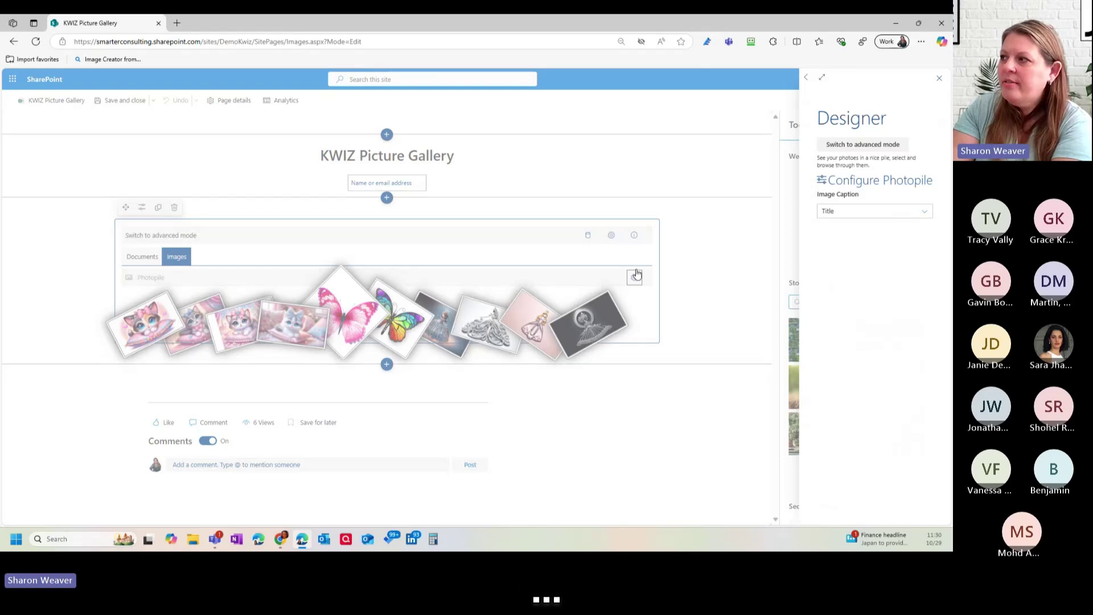
left_click(611, 237)
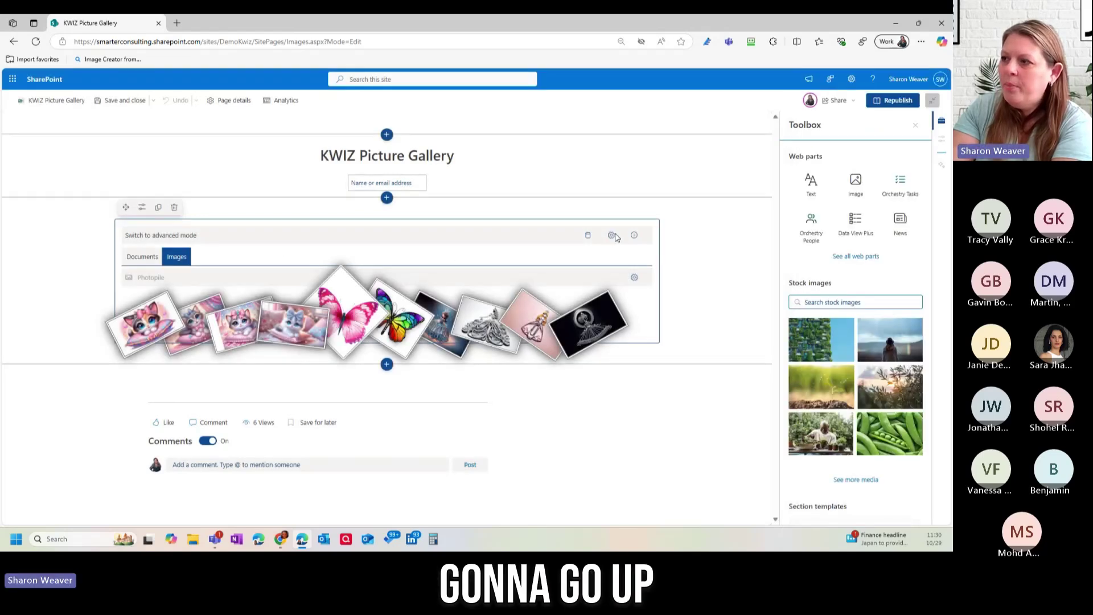
left_click(612, 237)
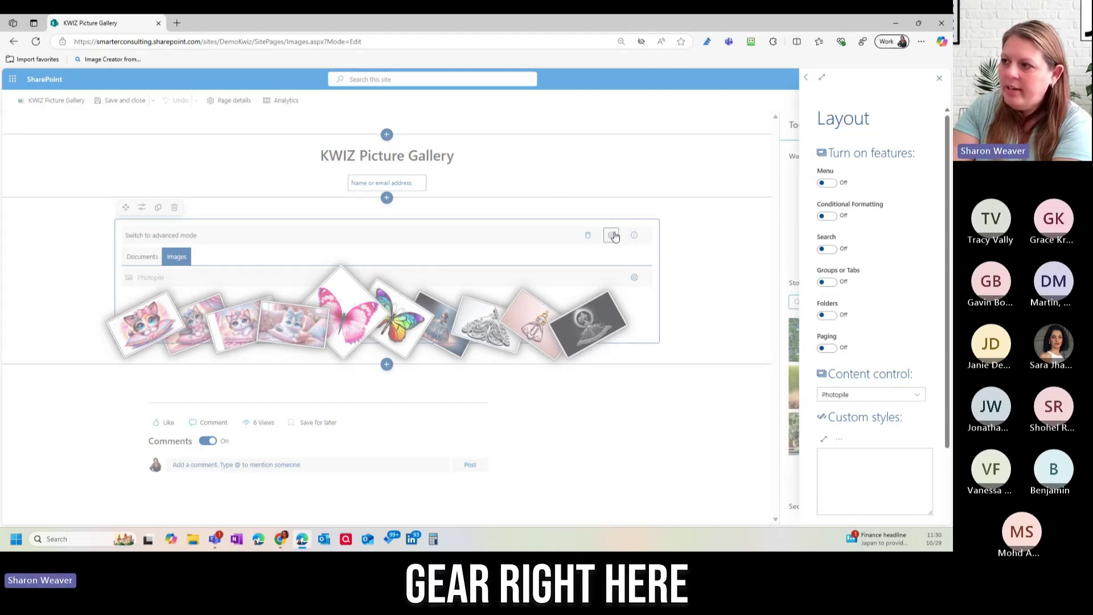
Step: Try the Camera slideshow and List content controls for the Images source, and set it back to Photopile
scroll(932, 377, "down", 1)
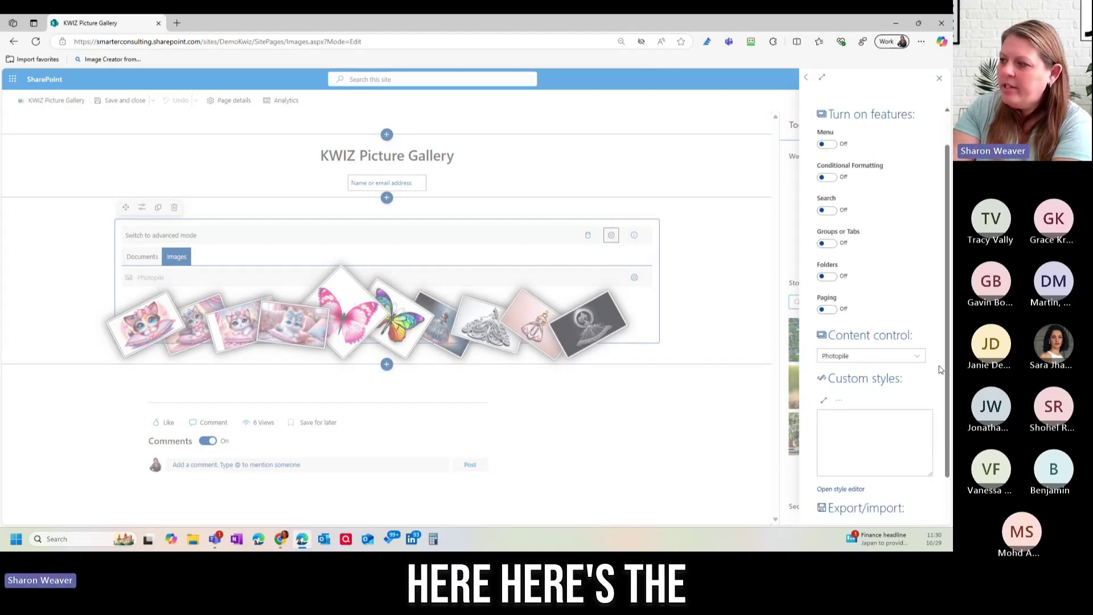
left_click(918, 346)
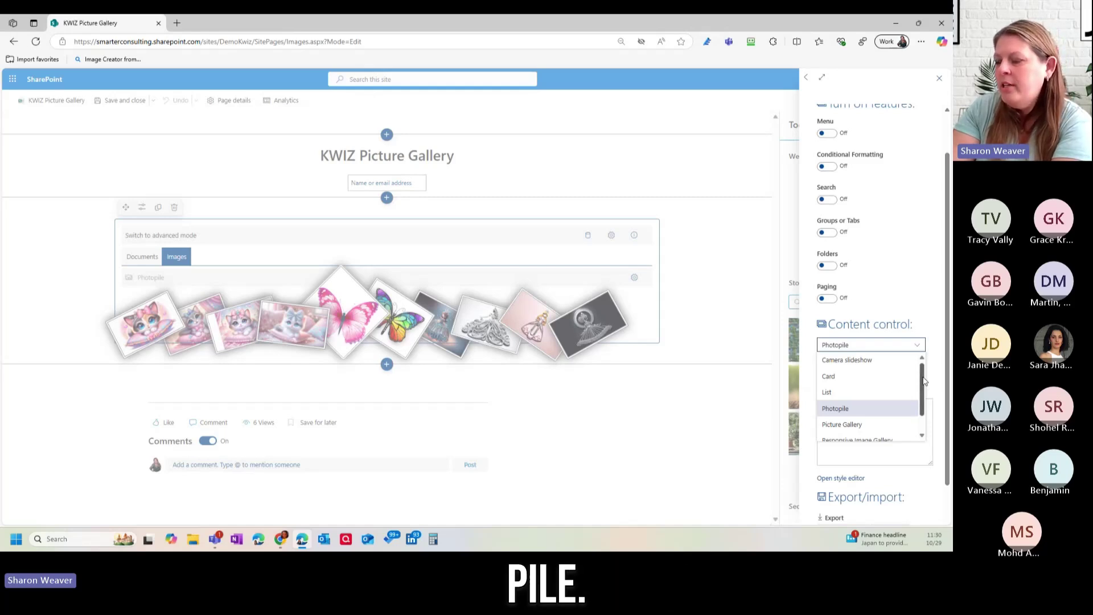
left_click(906, 360)
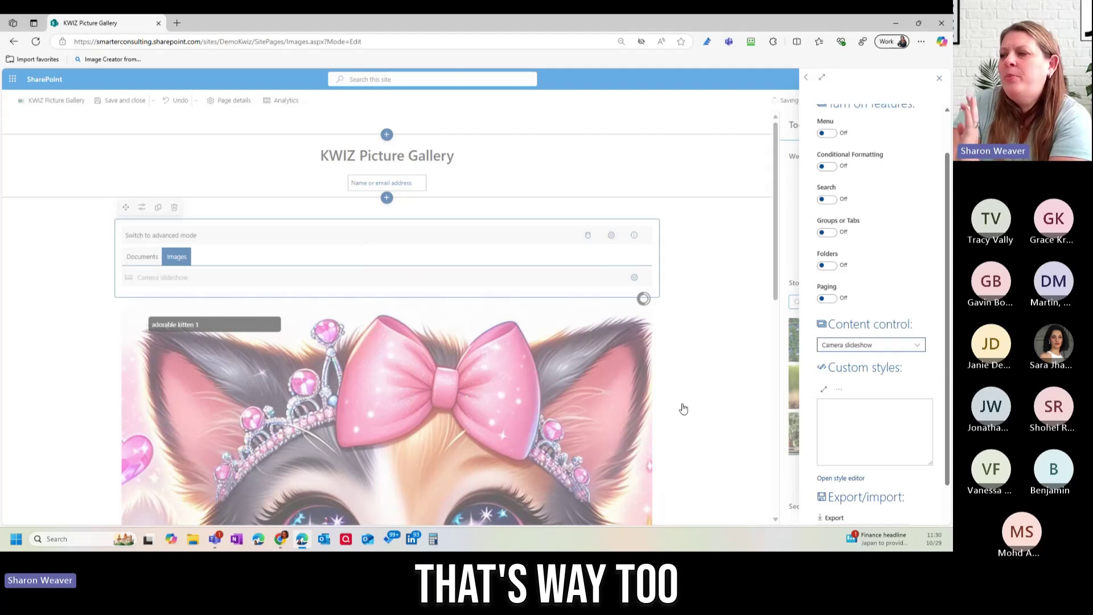
left_click(918, 347)
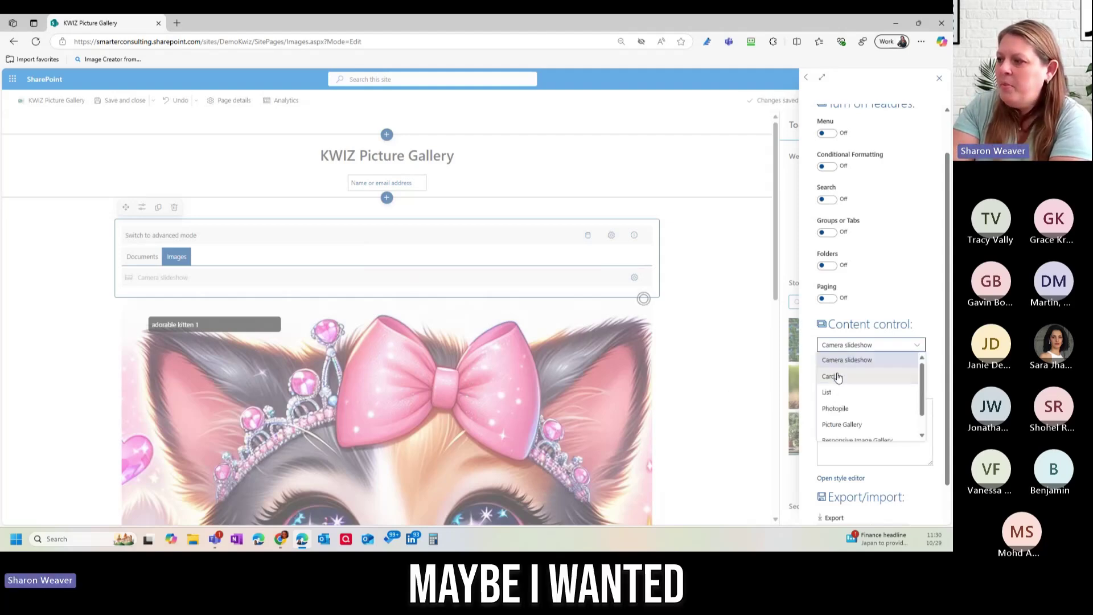
left_click(828, 392)
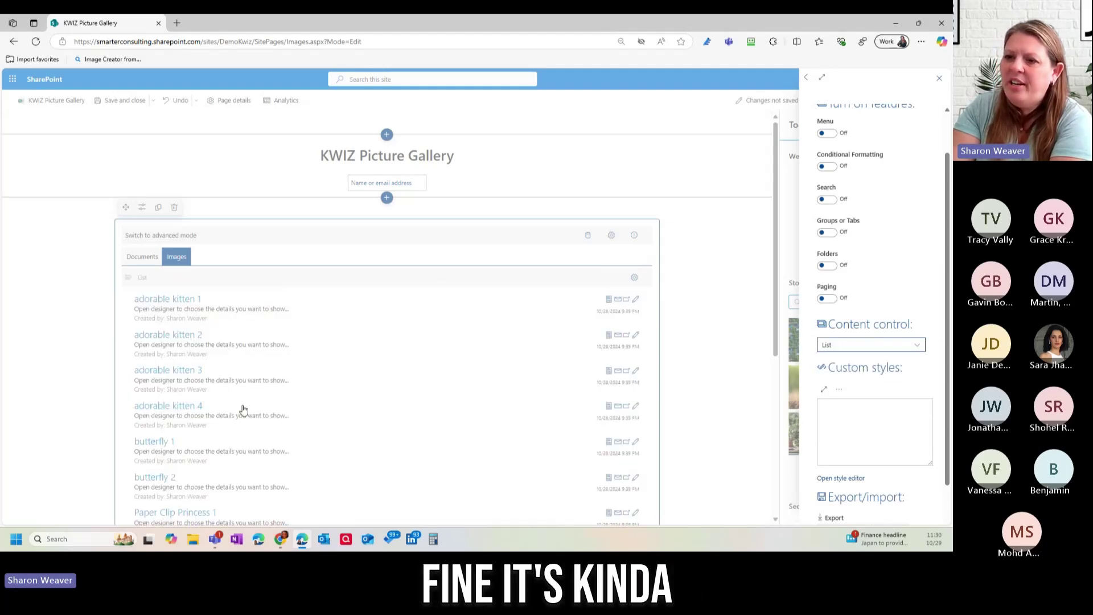
left_click(917, 344)
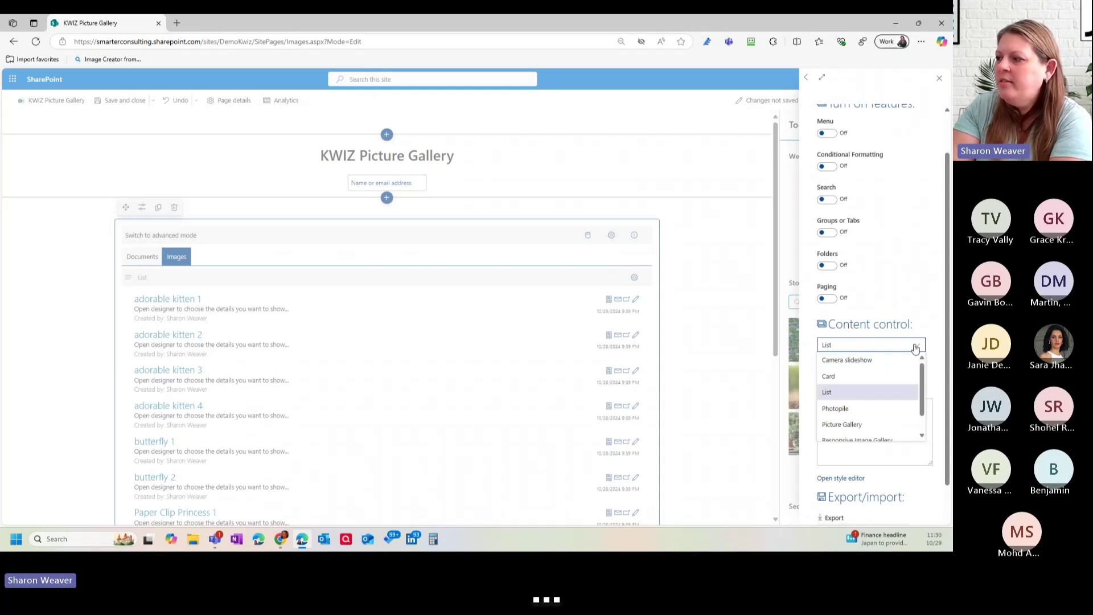
left_click(916, 376)
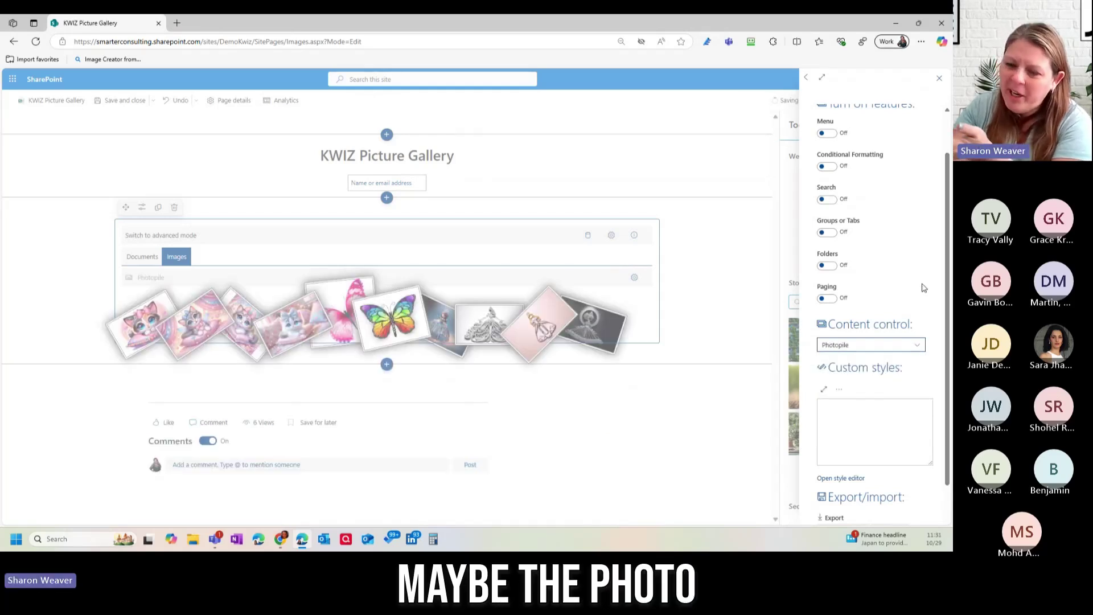
Step: Preview the Picture Gallery content control for the Images source, and switch back to Photopile
left_click(916, 346)
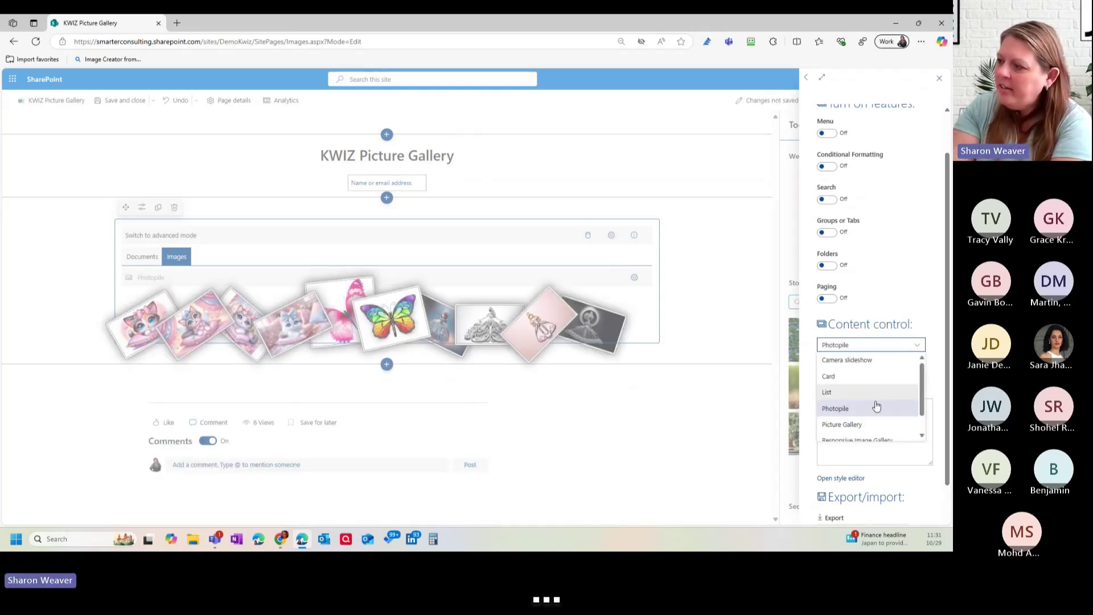
left_click(871, 425)
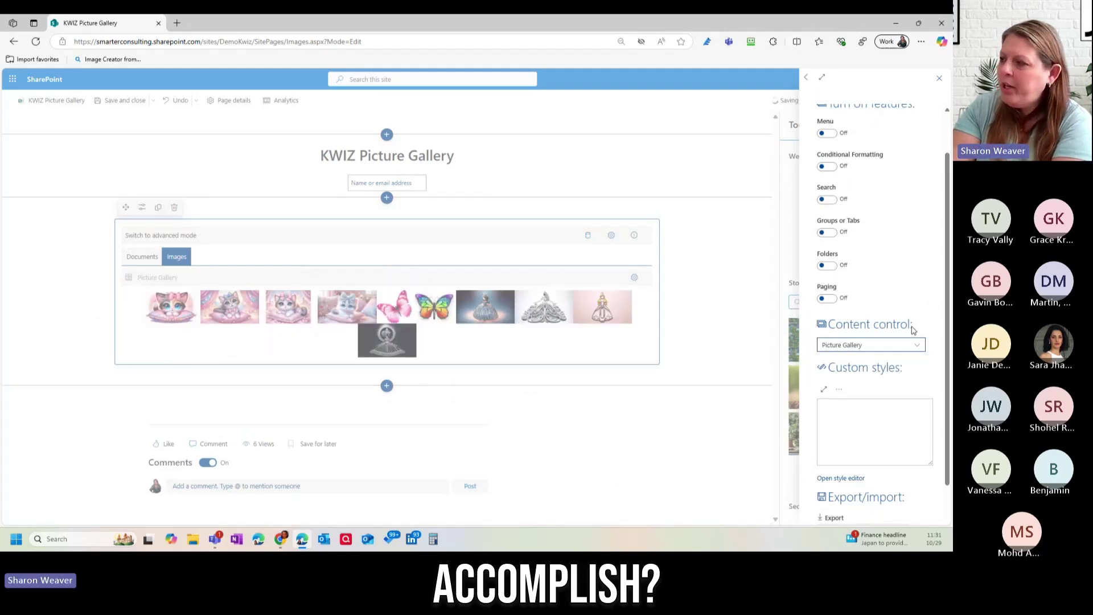
left_click(889, 346)
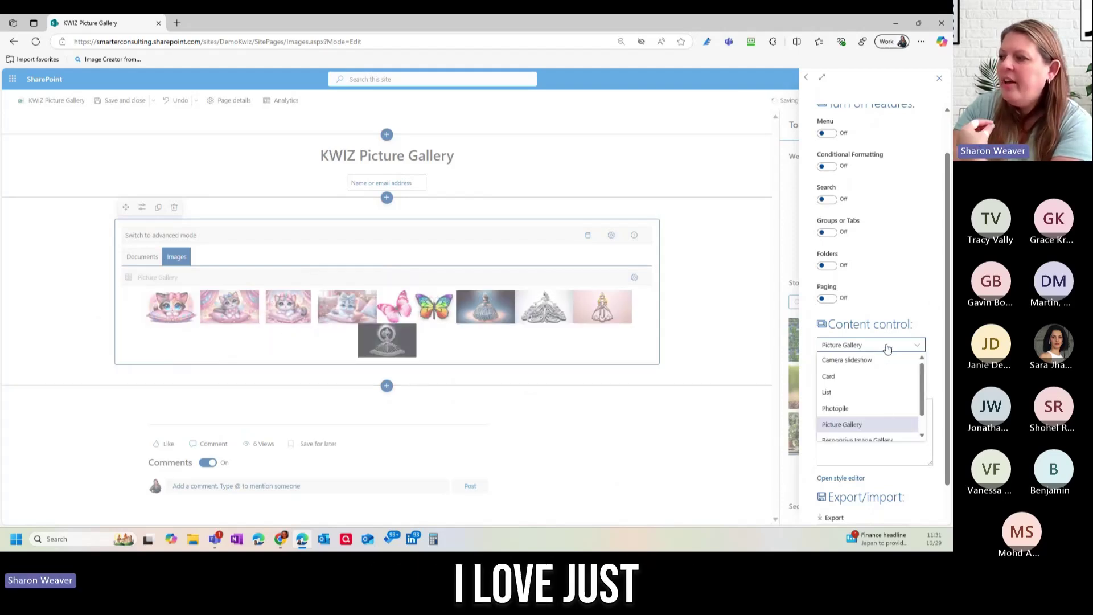
left_click(850, 410)
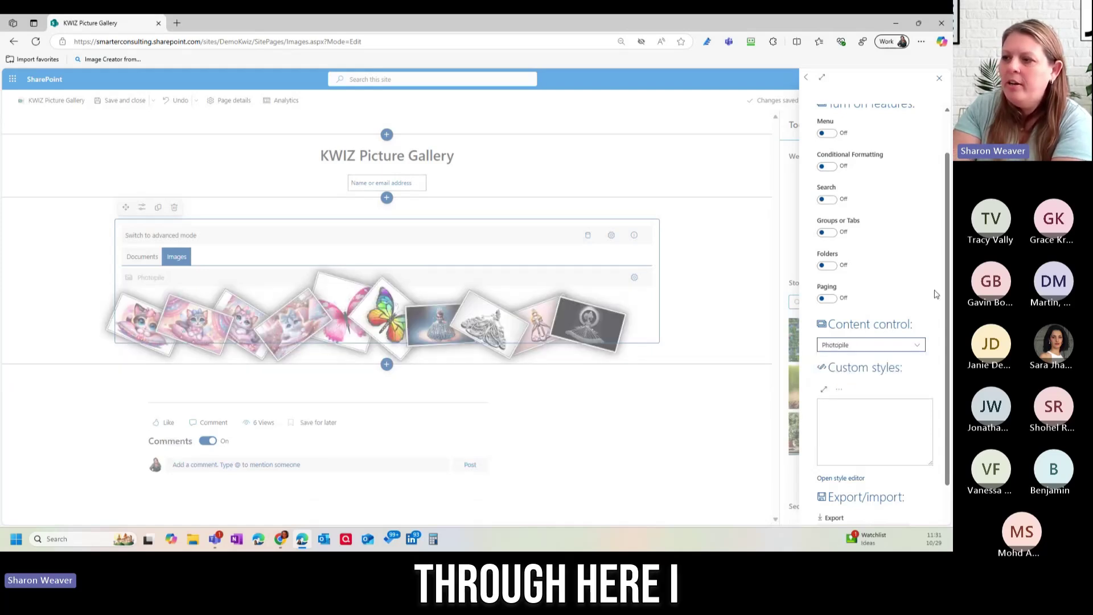
Step: Review the layout's feature toggles, custom styles and export/import options, and close the layout settings
scroll(935, 295, "down", 2)
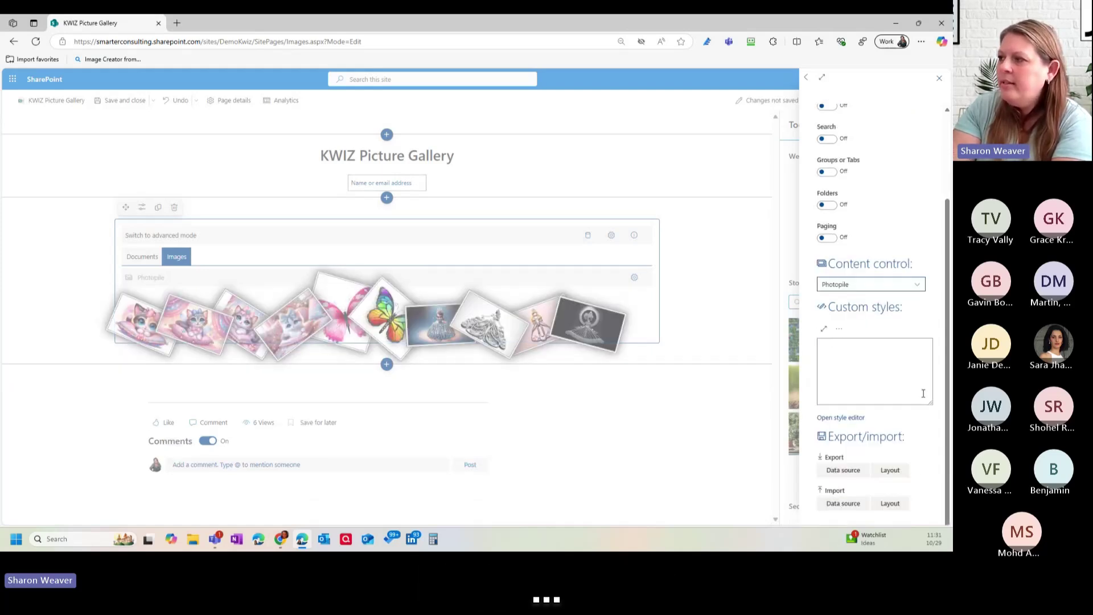
scroll(871, 387, "up", 4)
scroll(910, 285, "down", 3)
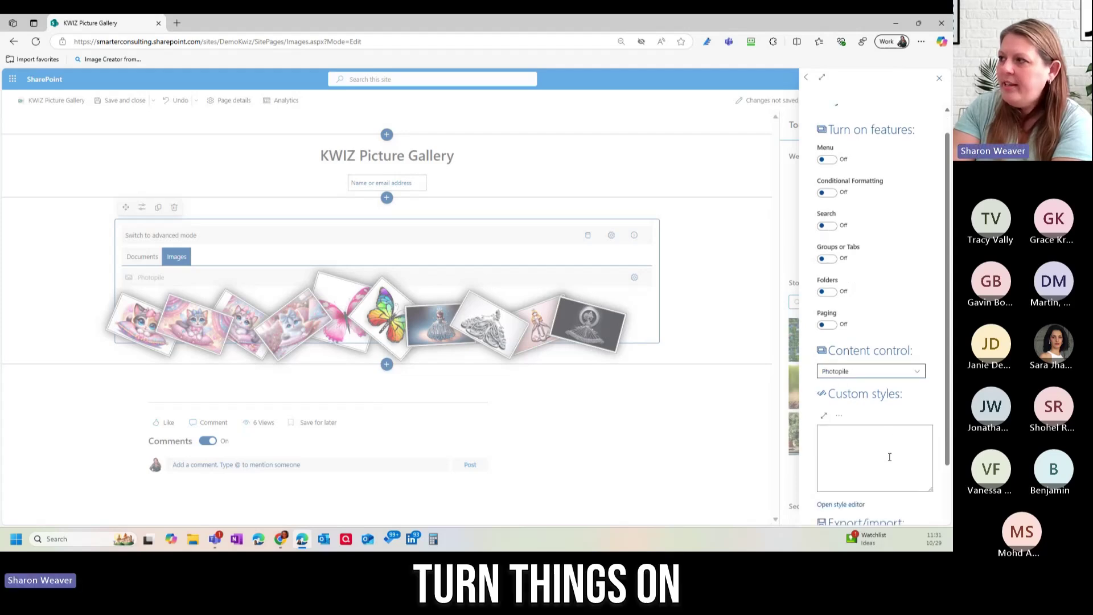
scroll(912, 272, "up", 3)
left_click(943, 83)
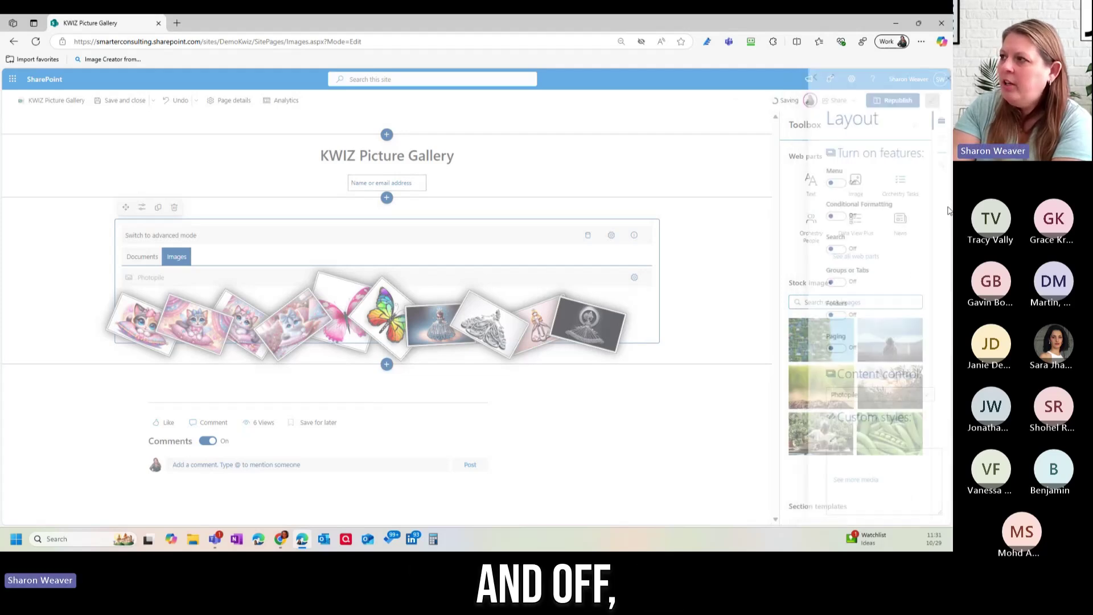
Step: Close the toolbox, republish the KWIZ Picture Gallery page, and look over the published Documents gallery
left_click(915, 125)
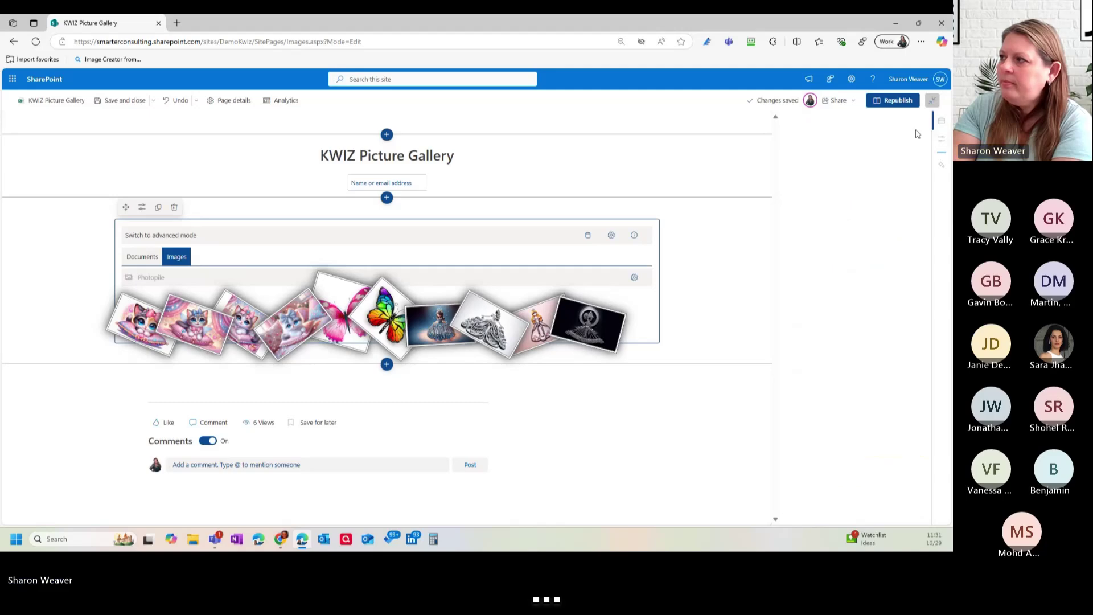
left_click(893, 100)
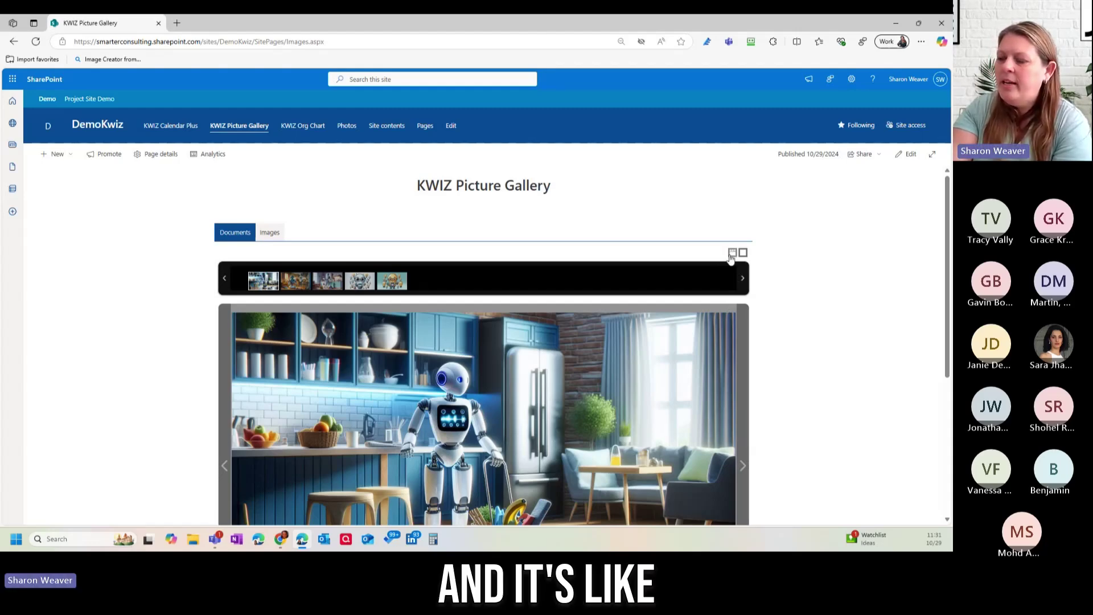
scroll(591, 394, "down", 5)
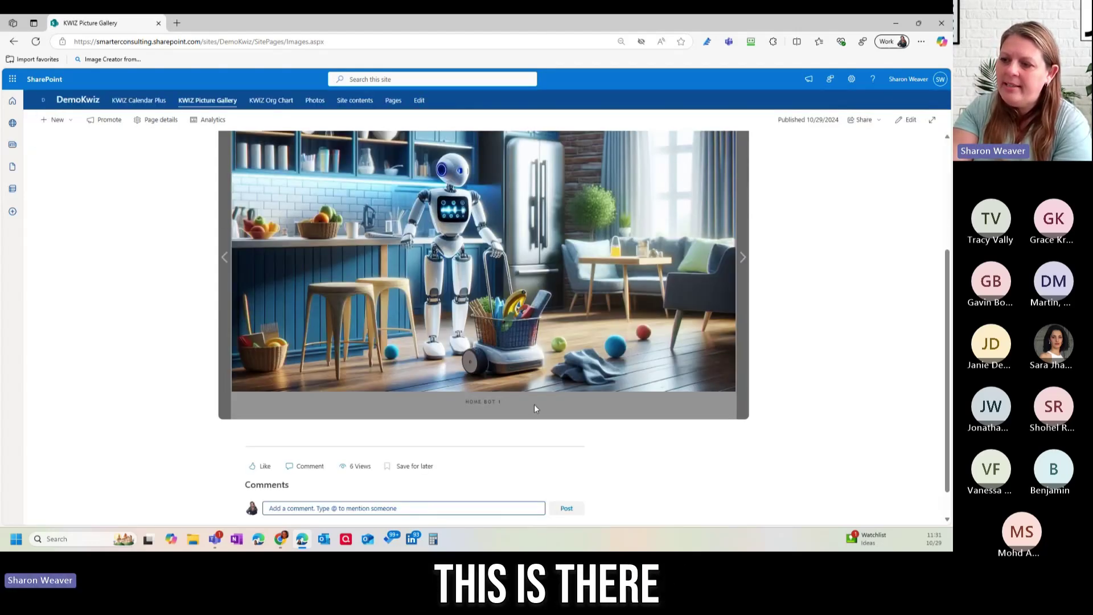
scroll(626, 399, "up", 3)
scroll(694, 394, "up", 2)
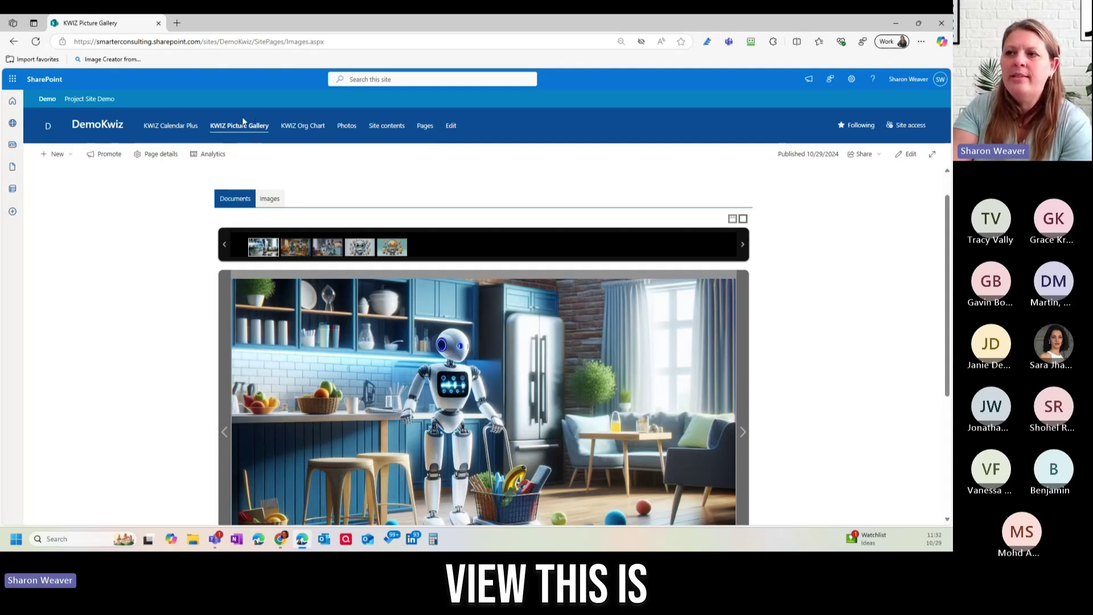
Step: Open the KWIZ Org Chart page from the site navigation and put it in edit mode
left_click(307, 132)
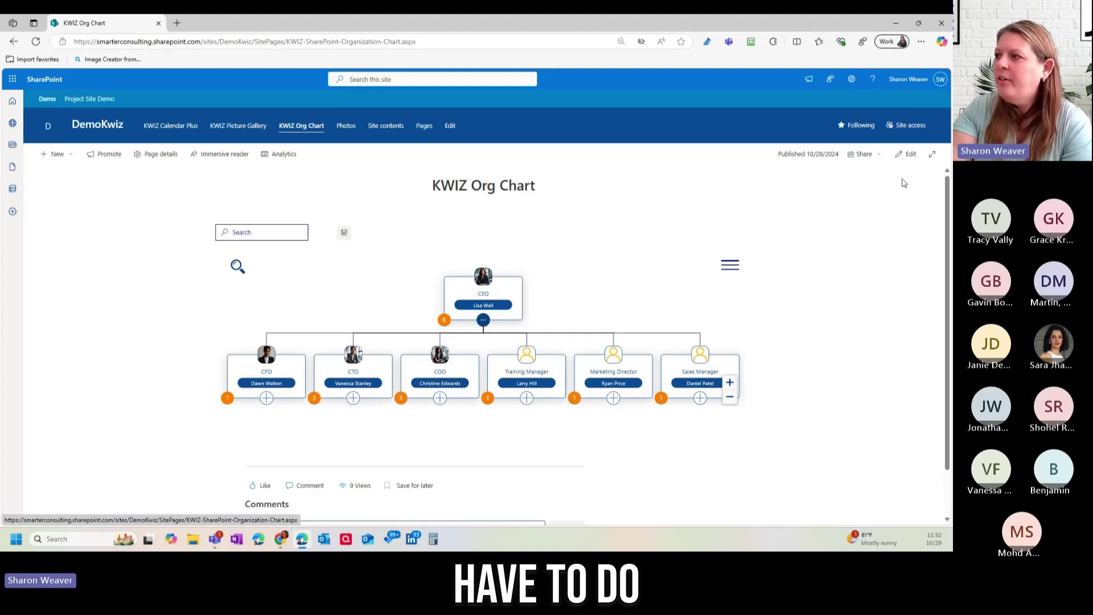
left_click(912, 154)
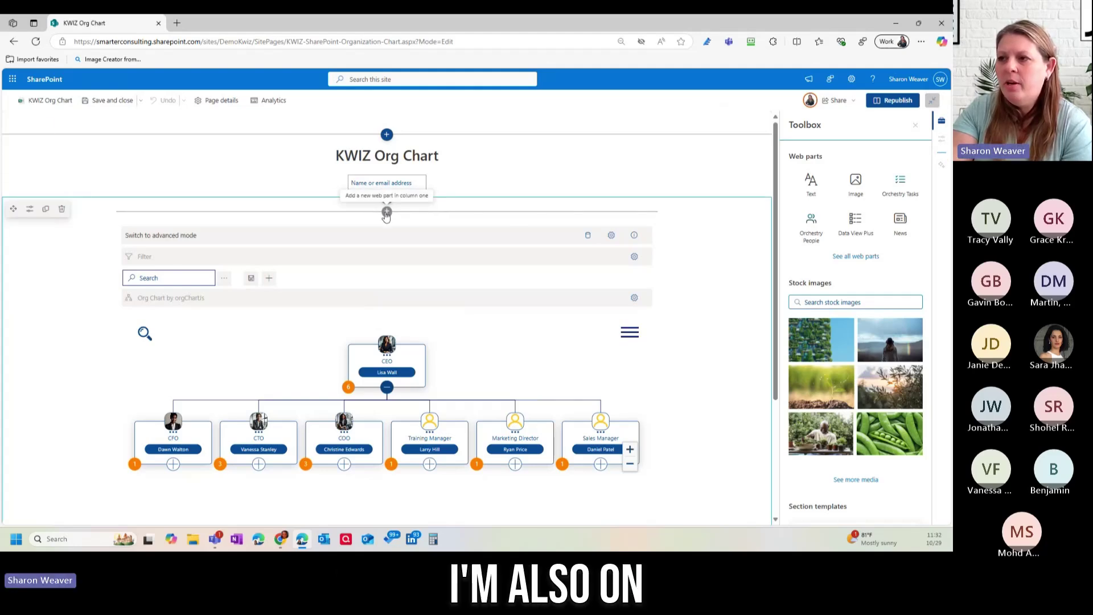
scroll(672, 258, "down", 1)
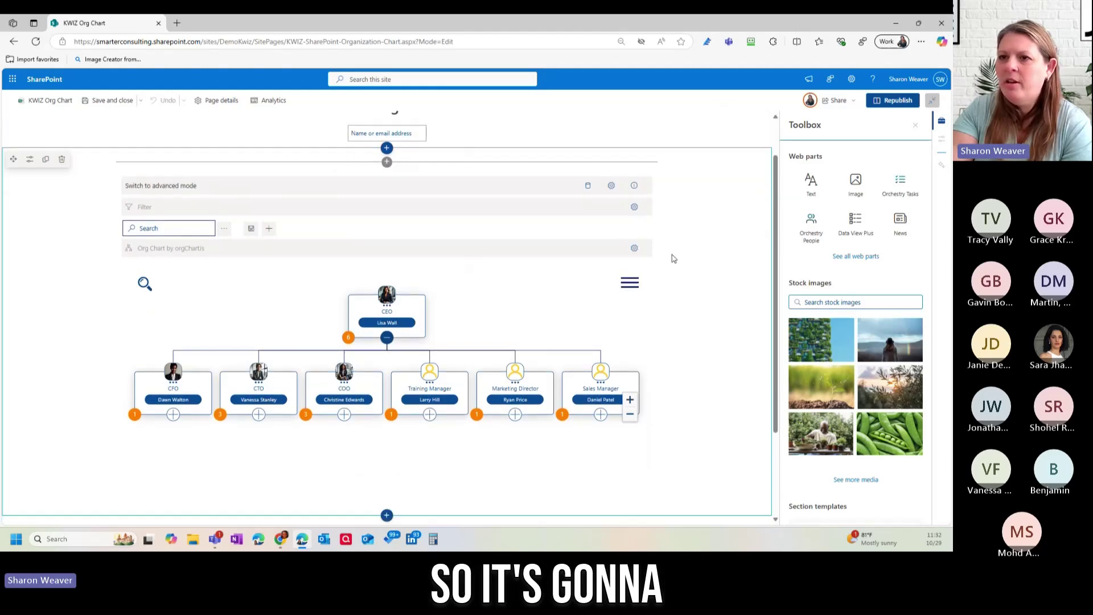
left_click(377, 169)
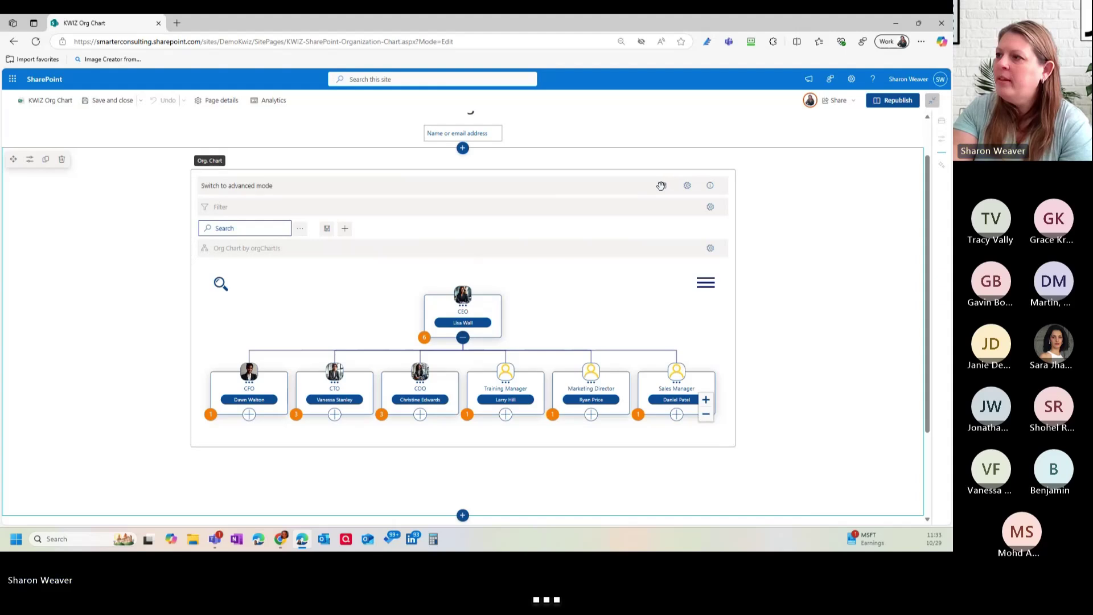
left_click(111, 101)
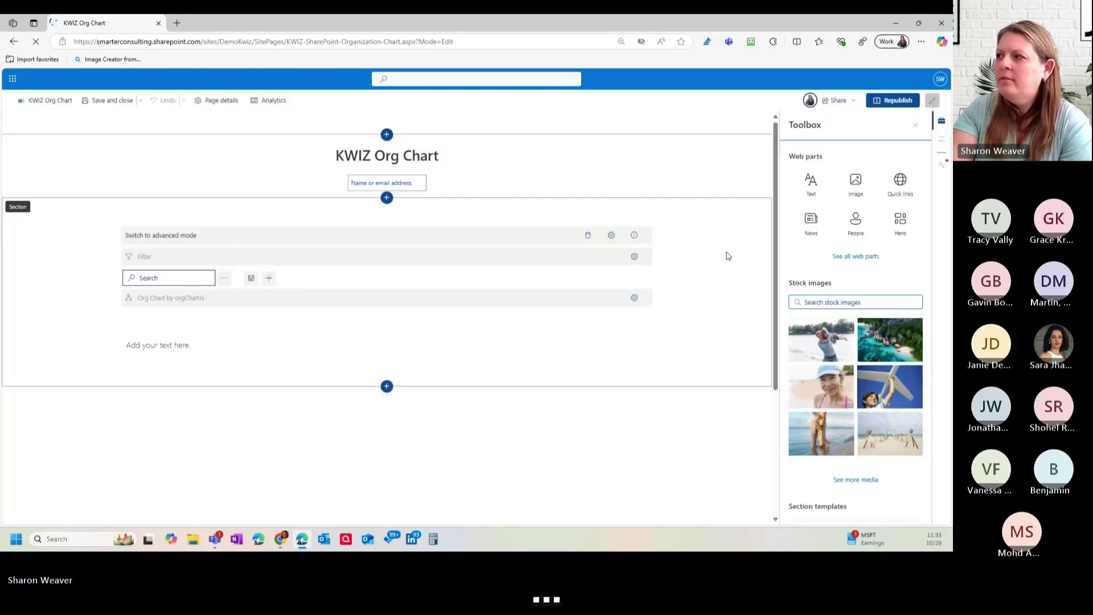
Step: Open the Org. Chart web part's data source configuration and review the data provider settings of the SPO source
left_click(663, 238)
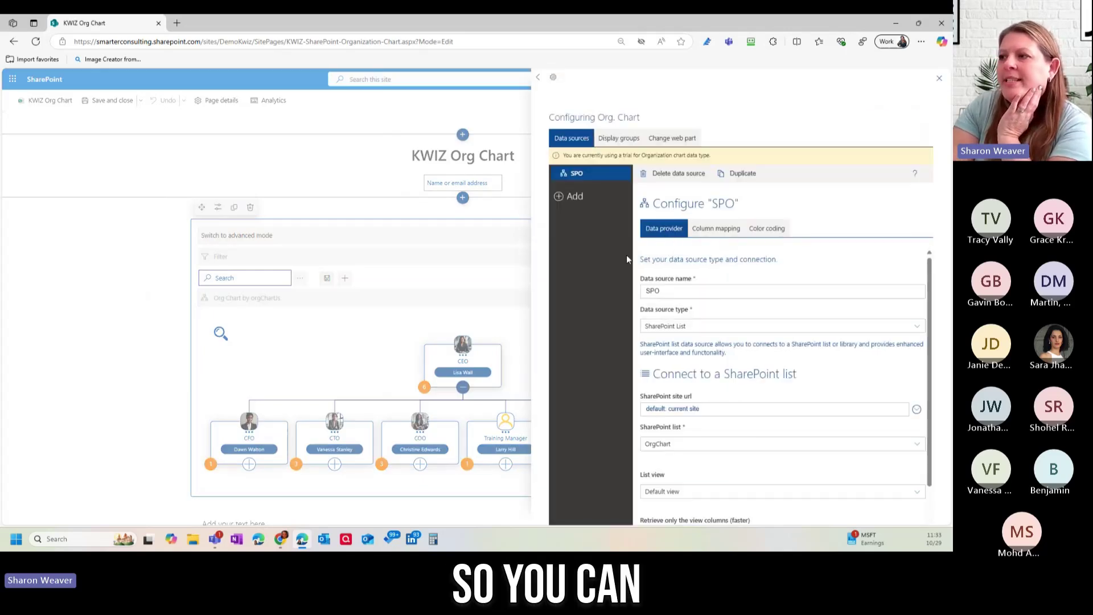
double_click(662, 290)
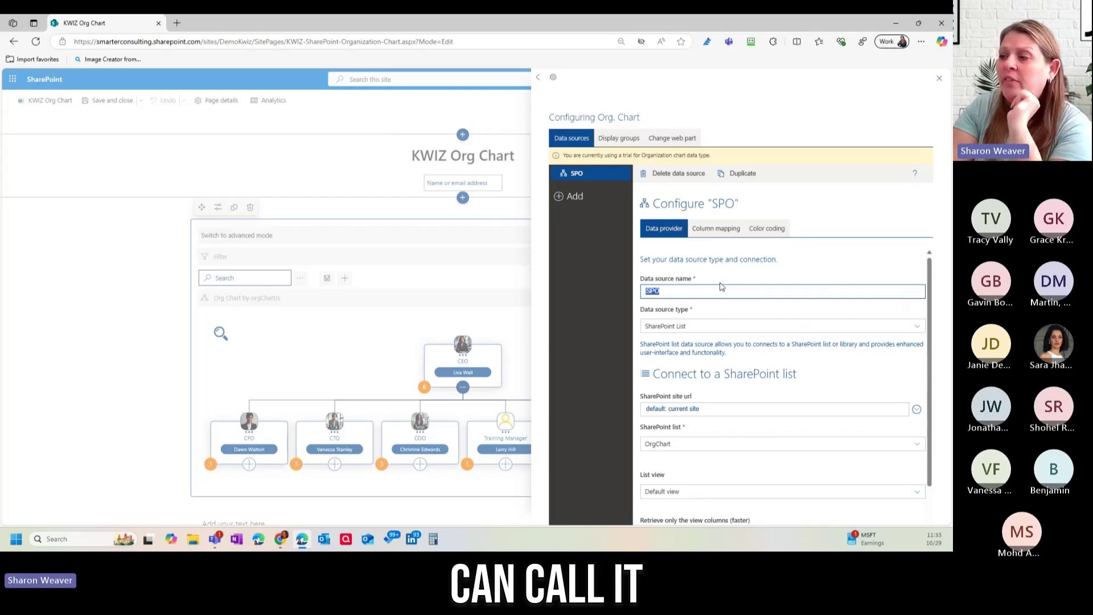
scroll(715, 284, "down", 2)
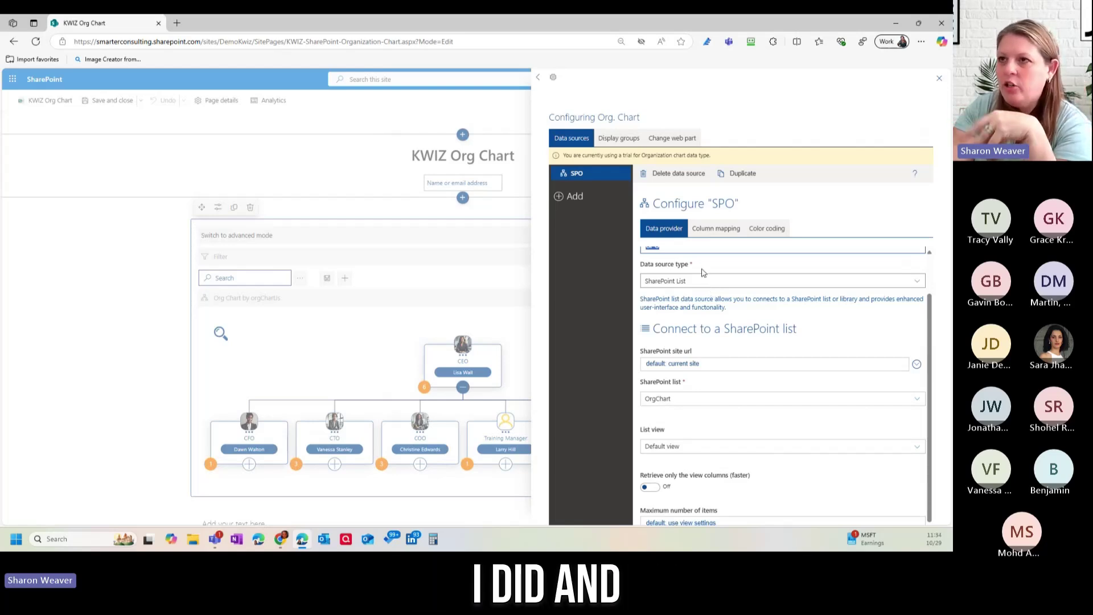
Step: Open the DemoKwiz site in a new browser tab and open the OrgChart list from its site contents
left_click(184, 39)
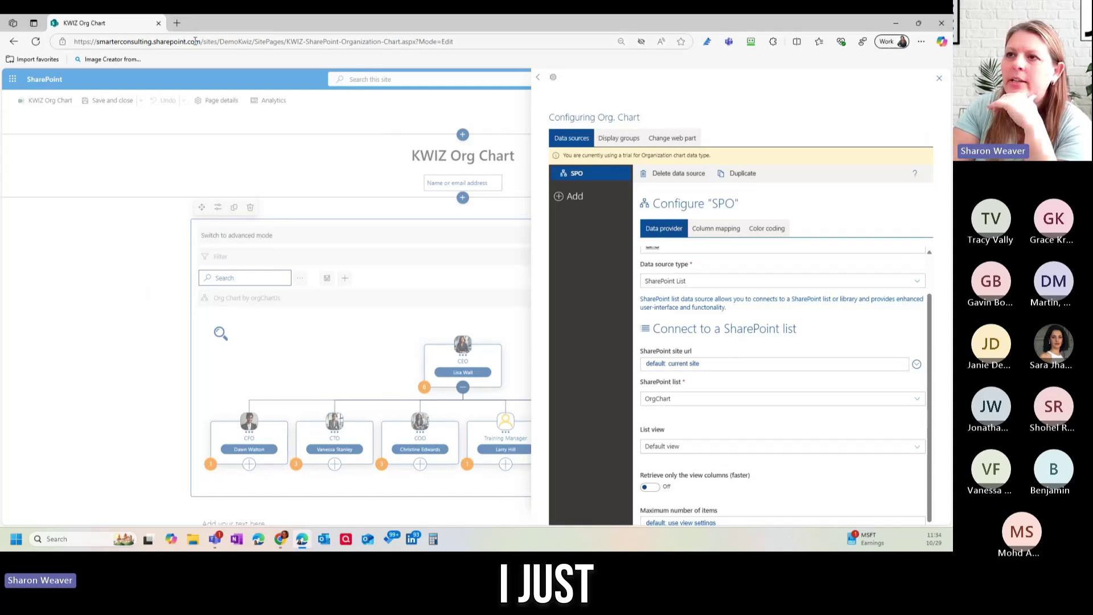
left_click_drag(252, 41, 95, 41)
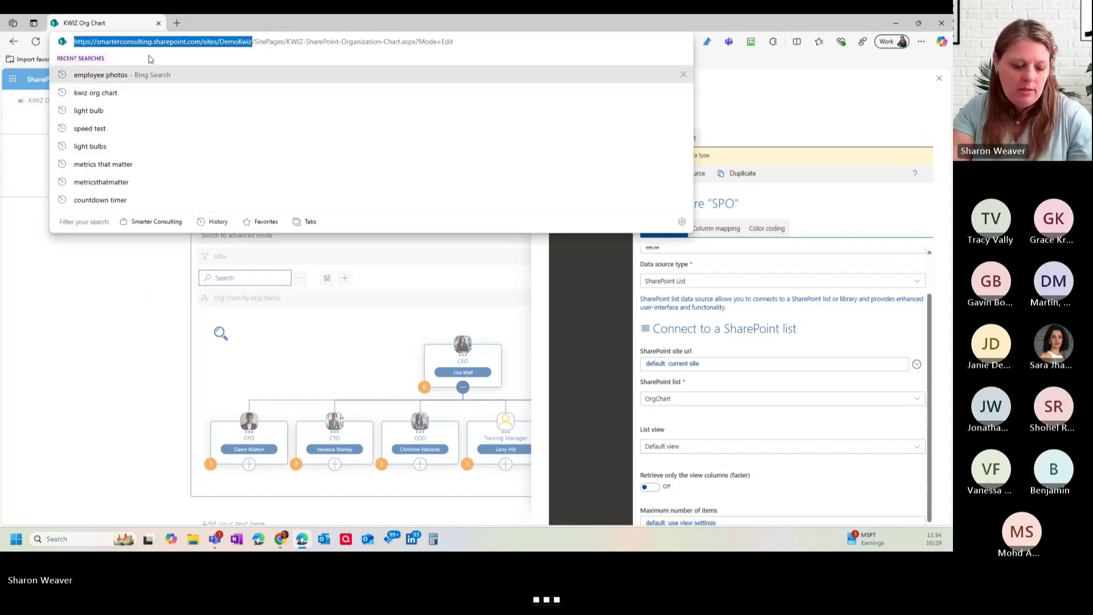
key("ctrl+c")
key("ctrl+t")
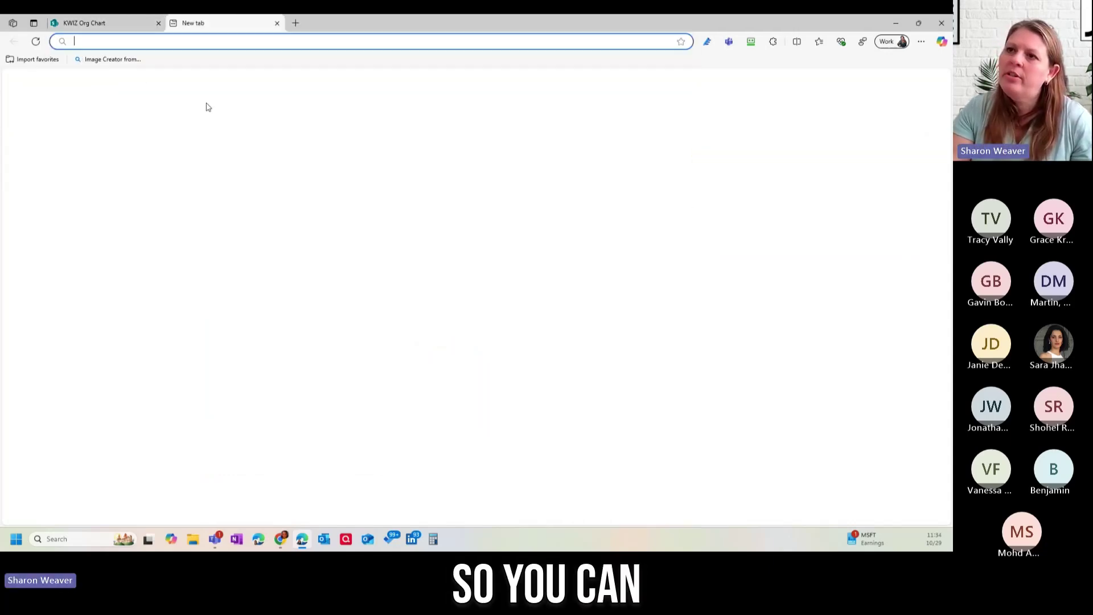
key("ctrl+v")
key("Return")
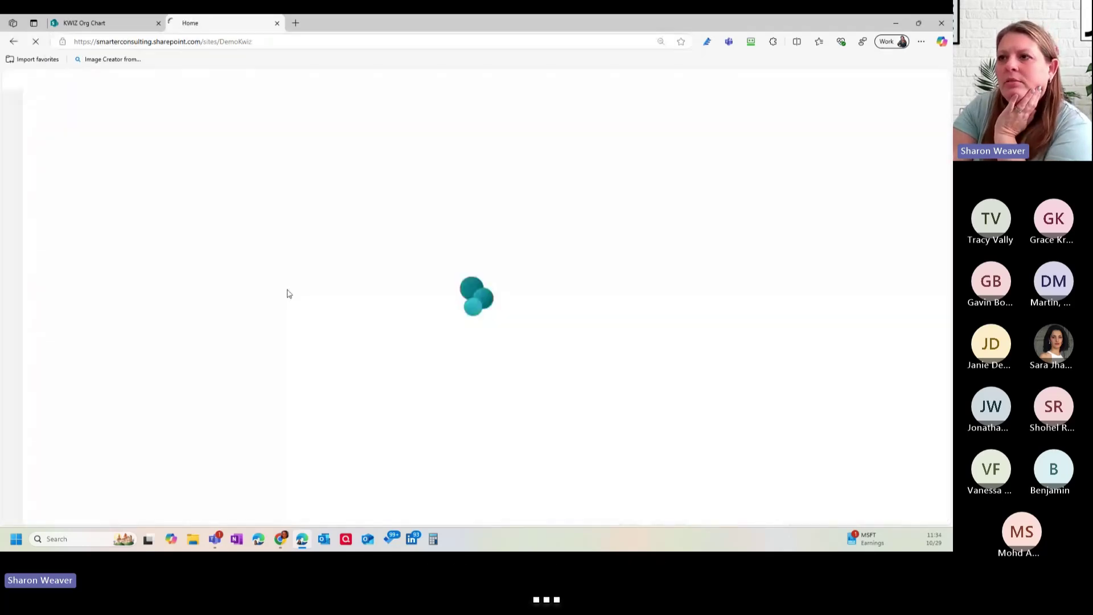
left_click(385, 126)
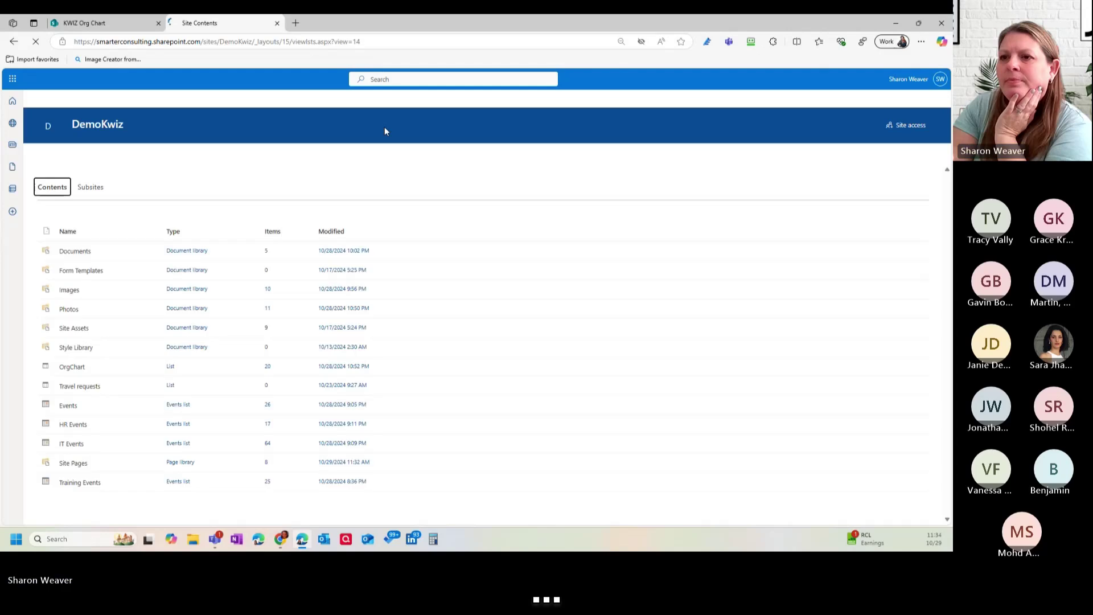
left_click(73, 368)
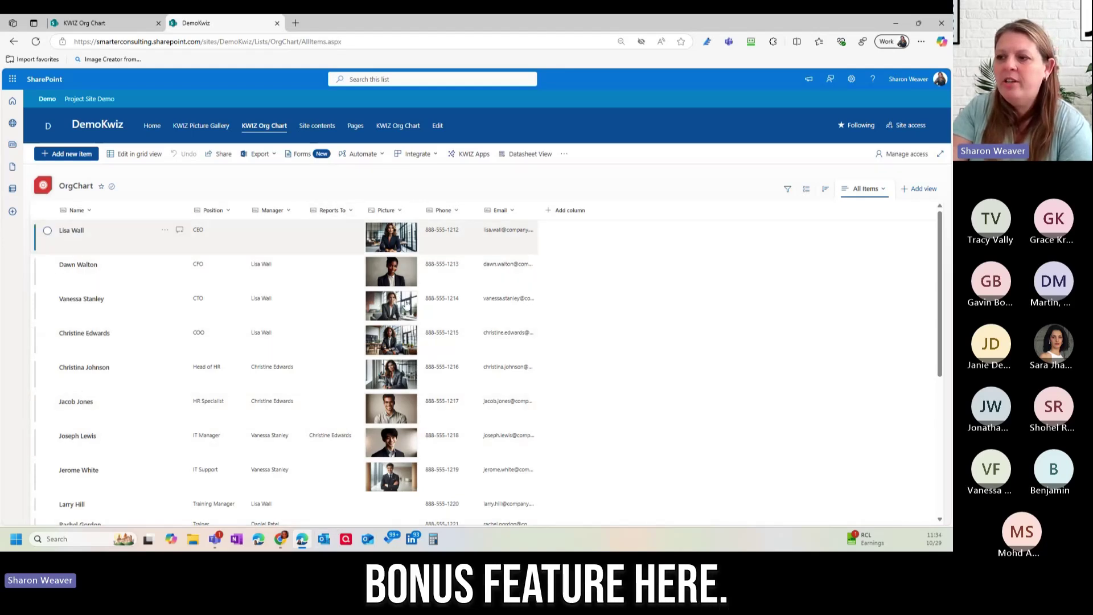
Step: Look through the OrgChart list's employee entries and its position, manager, picture and contact columns
scroll(402, 449, "down", 5)
scroll(398, 485, "down", 3)
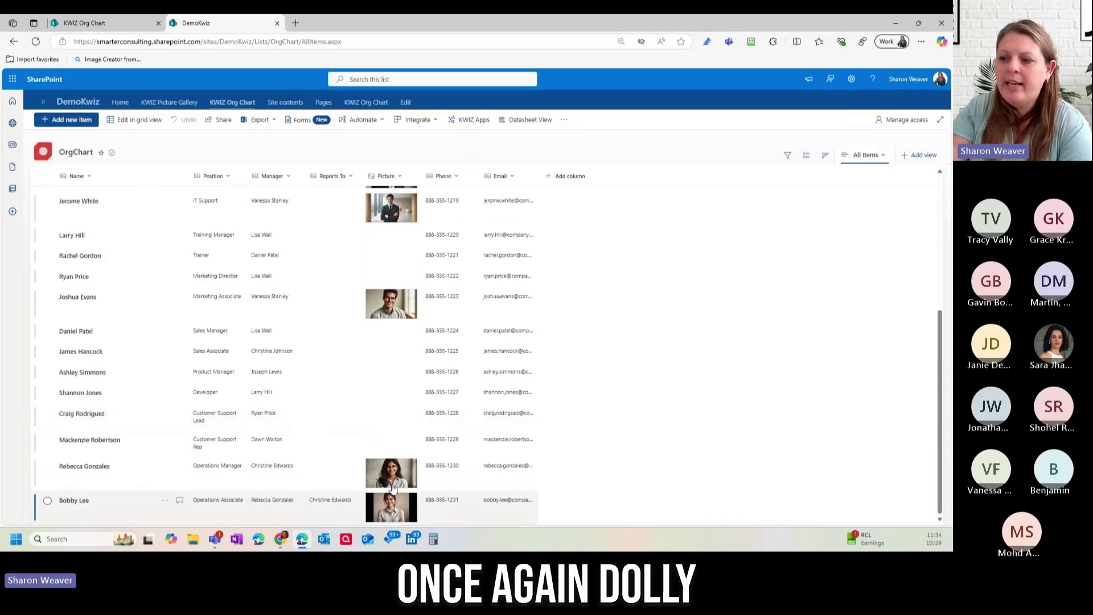
scroll(389, 296, "up", 5)
scroll(387, 333, "up", 5)
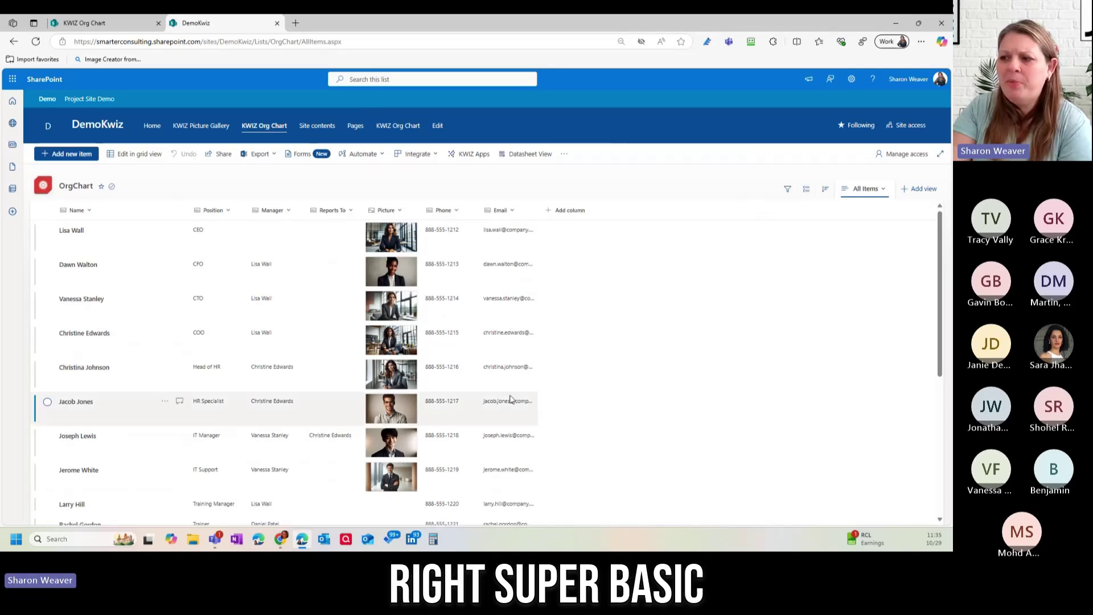
scroll(510, 400, "down", 5)
scroll(522, 497, "up", 6)
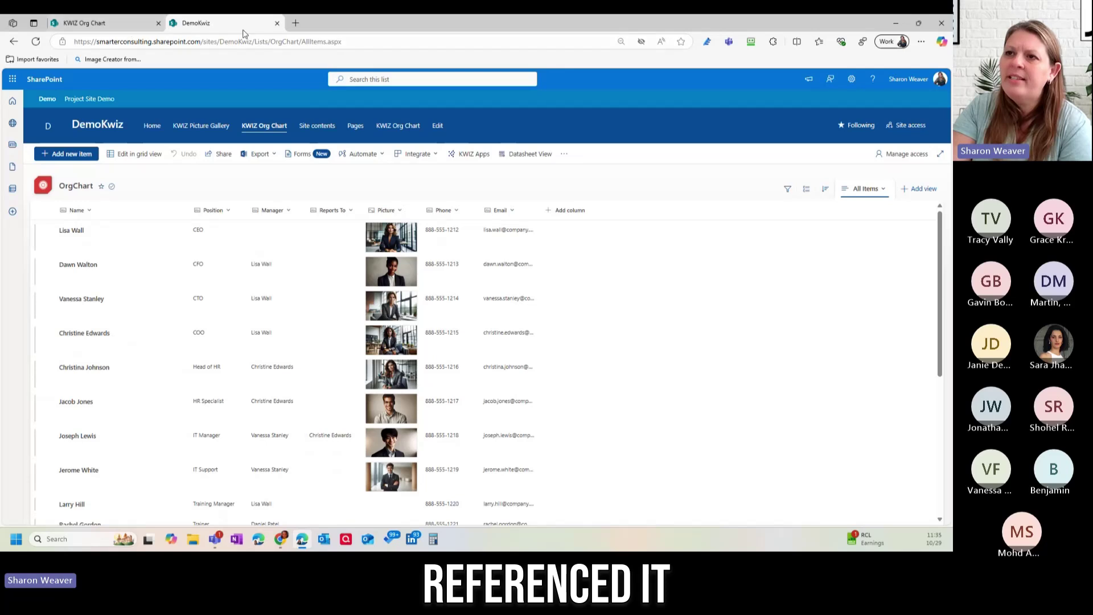
Step: Return to the KWIZ Org Chart browser tab and check the list view options for the SPO source
left_click(85, 23)
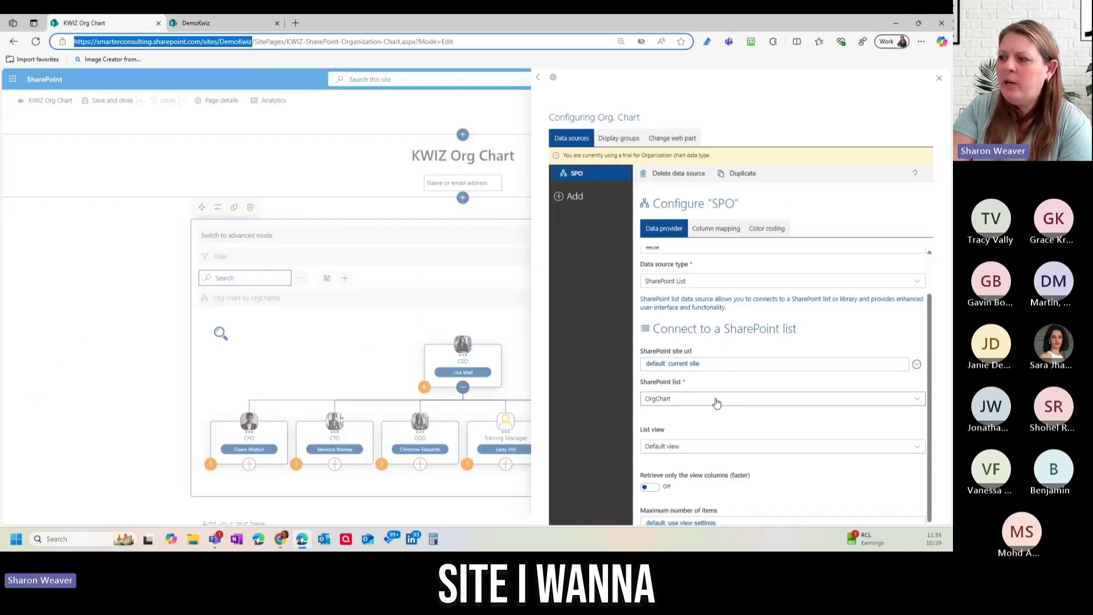
left_click(708, 450)
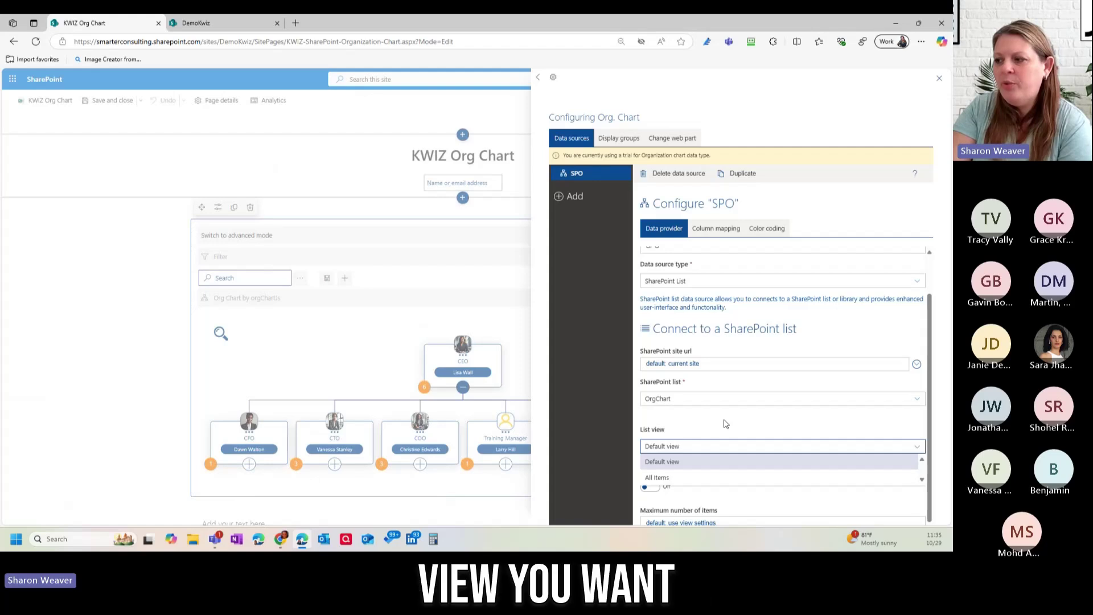
left_click(747, 432)
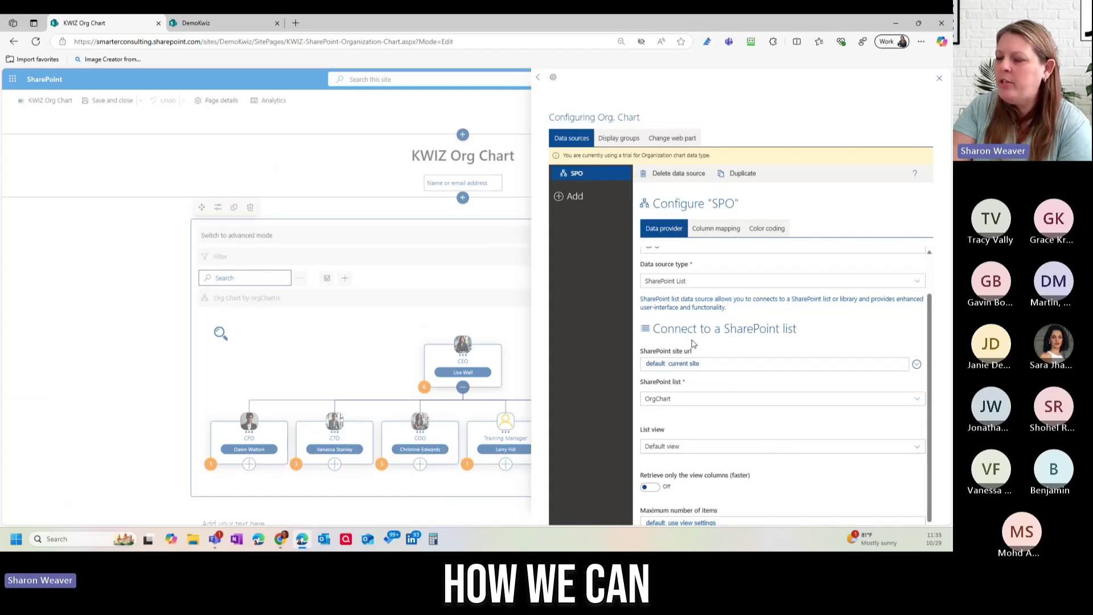
Step: Review the SPO source's column mapping and browse the columns available for Manager, keeping the current choice
left_click(716, 228)
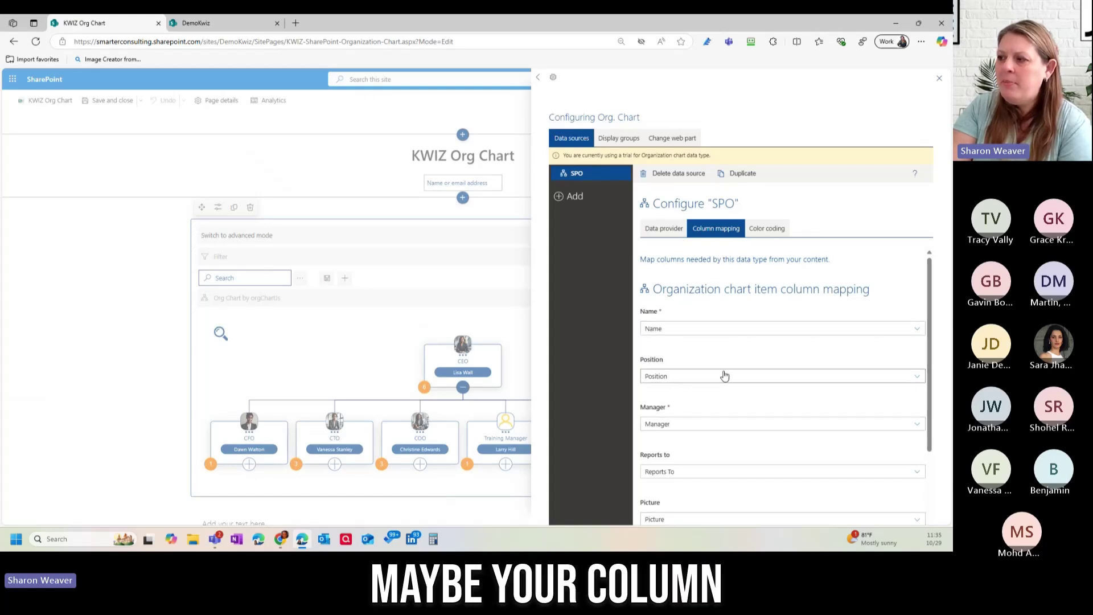
scroll(716, 341, "down", 1)
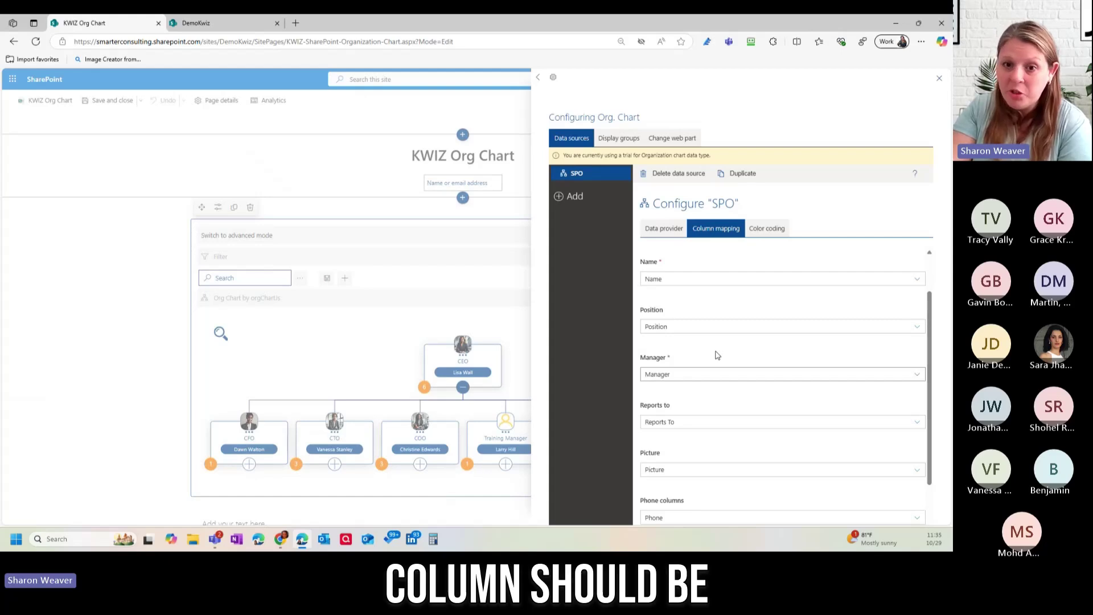
scroll(716, 353, "down", 1)
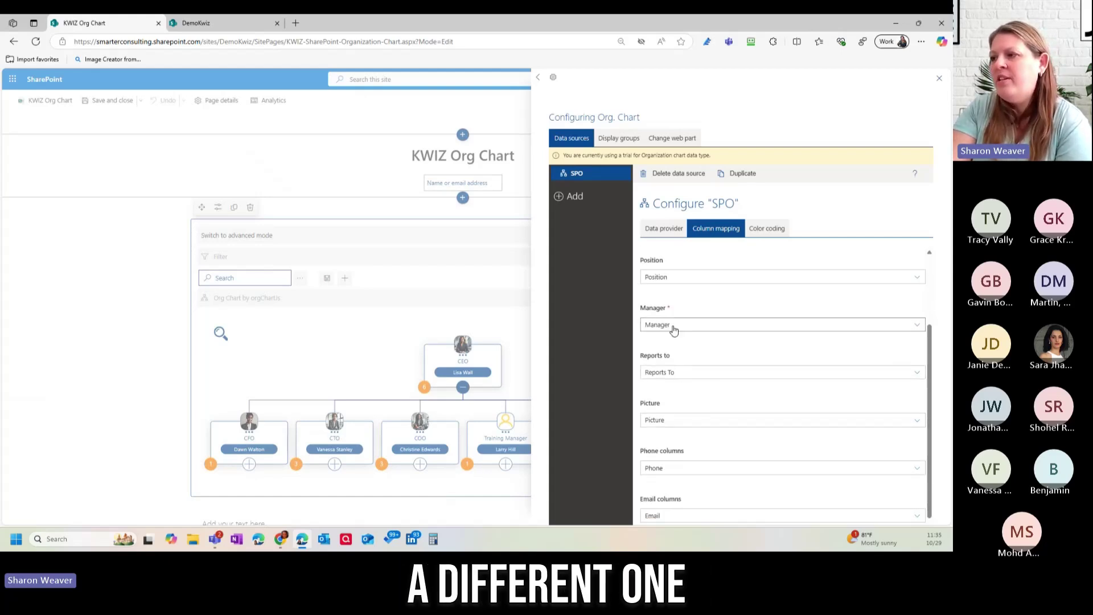
left_click(680, 327)
scroll(745, 366, "down", 3)
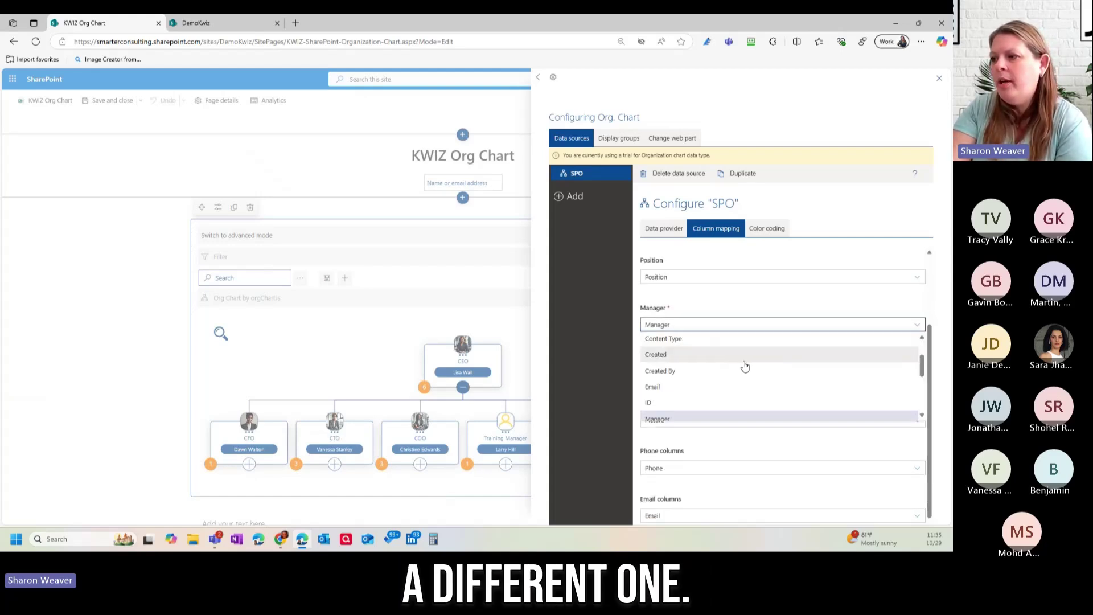
scroll(743, 366, "down", 3)
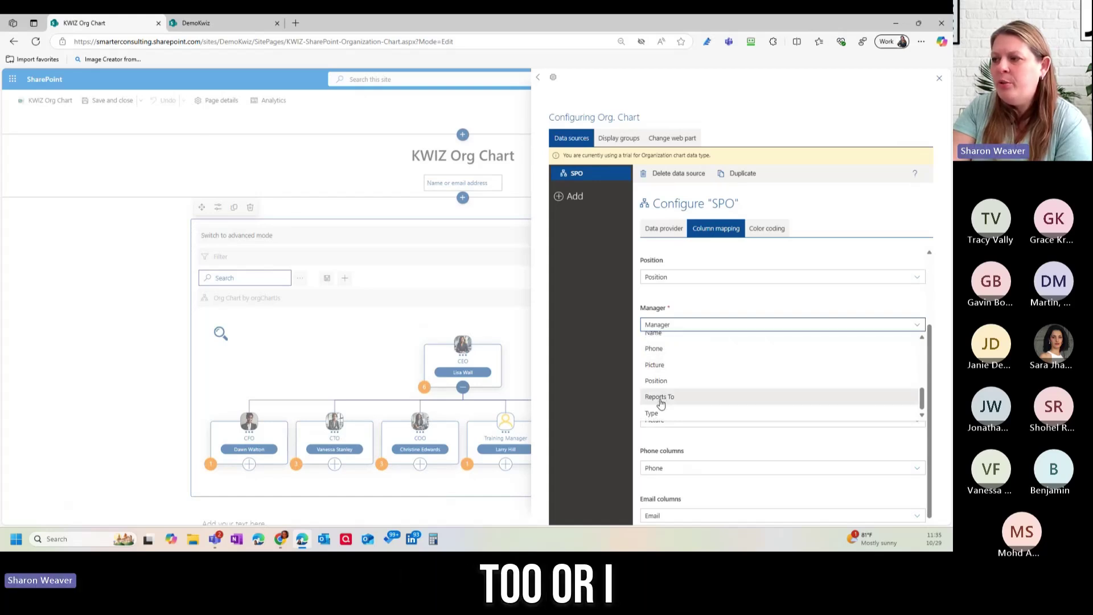
left_click(614, 347)
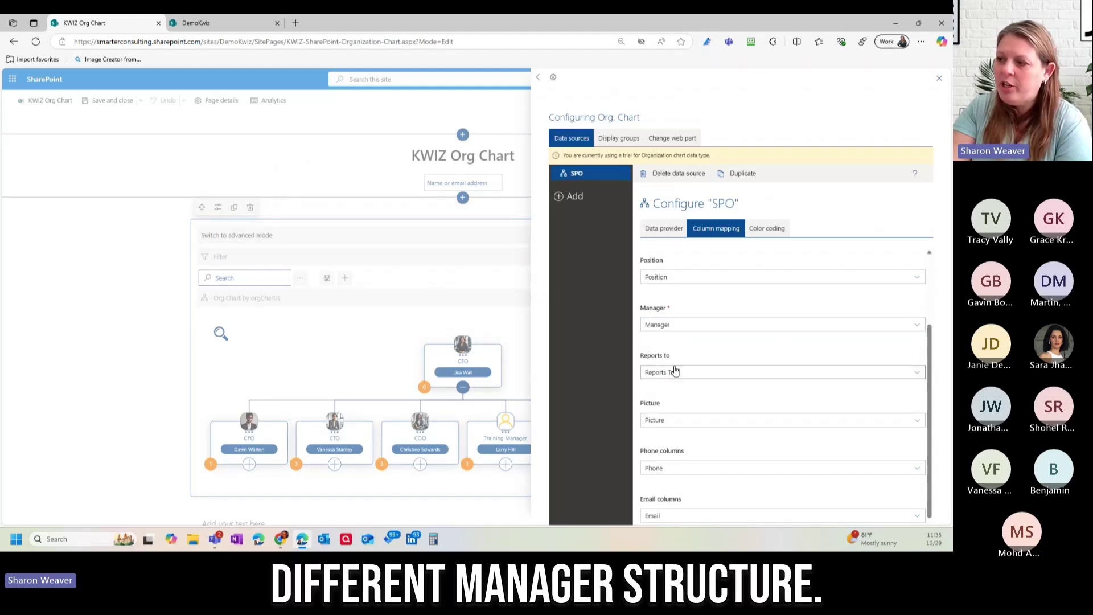
Step: Check the Picture and Email column mappings without changing them, and open the SPO source's color coding settings
scroll(688, 420, "down", 1)
left_click(690, 420)
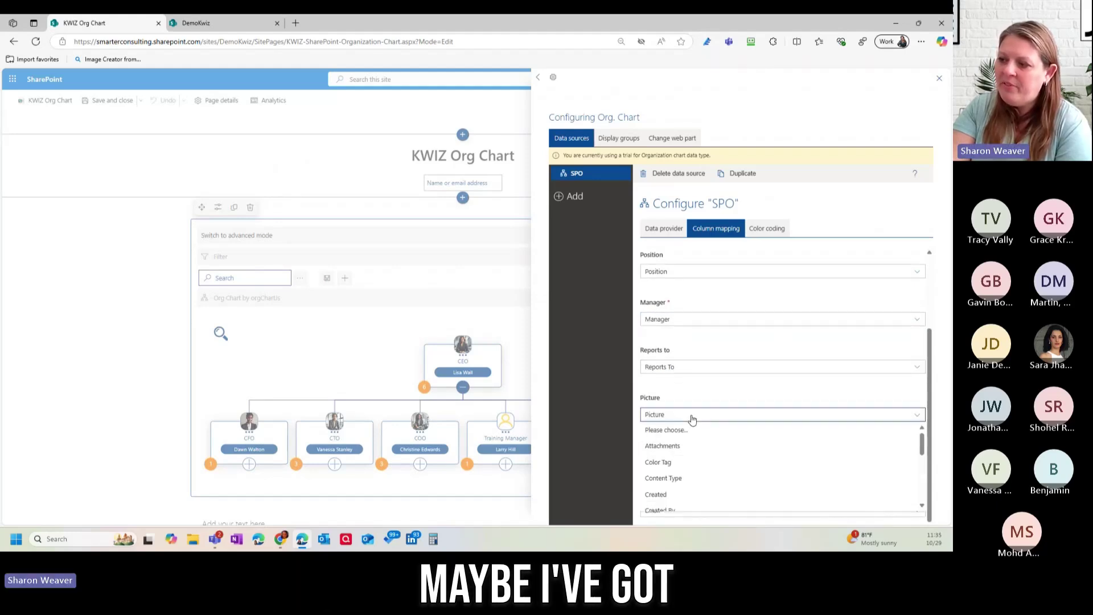
left_click(695, 414)
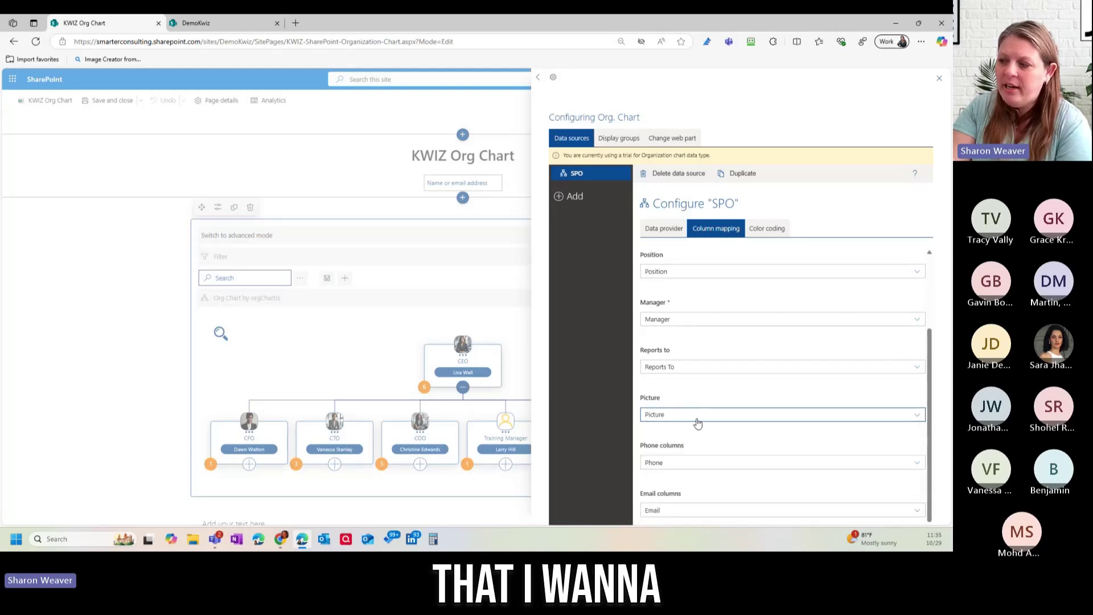
left_click(670, 513)
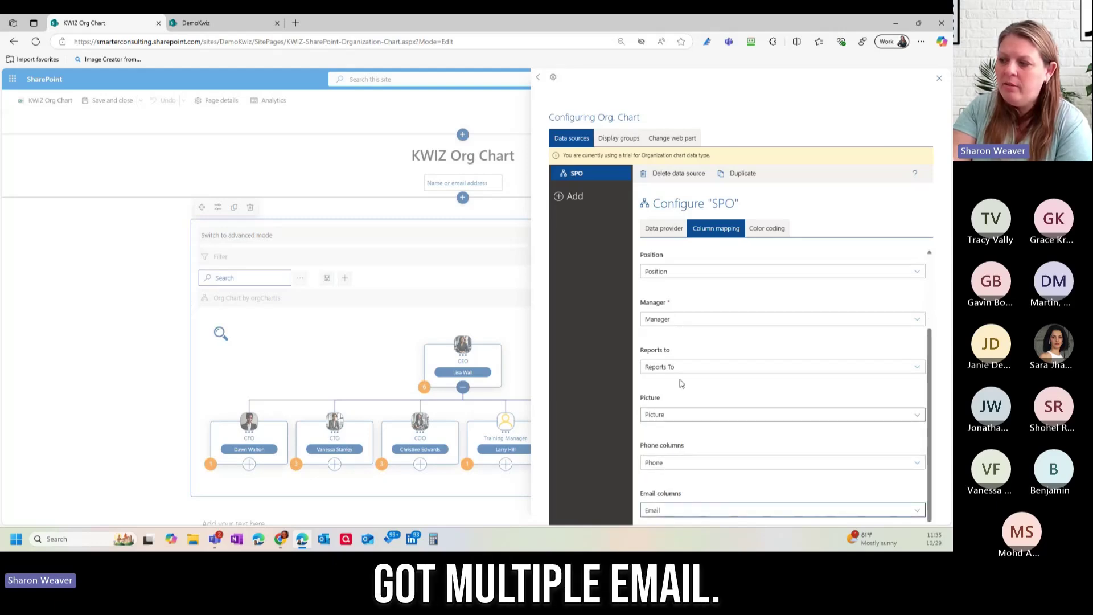
scroll(688, 485, "up", 3)
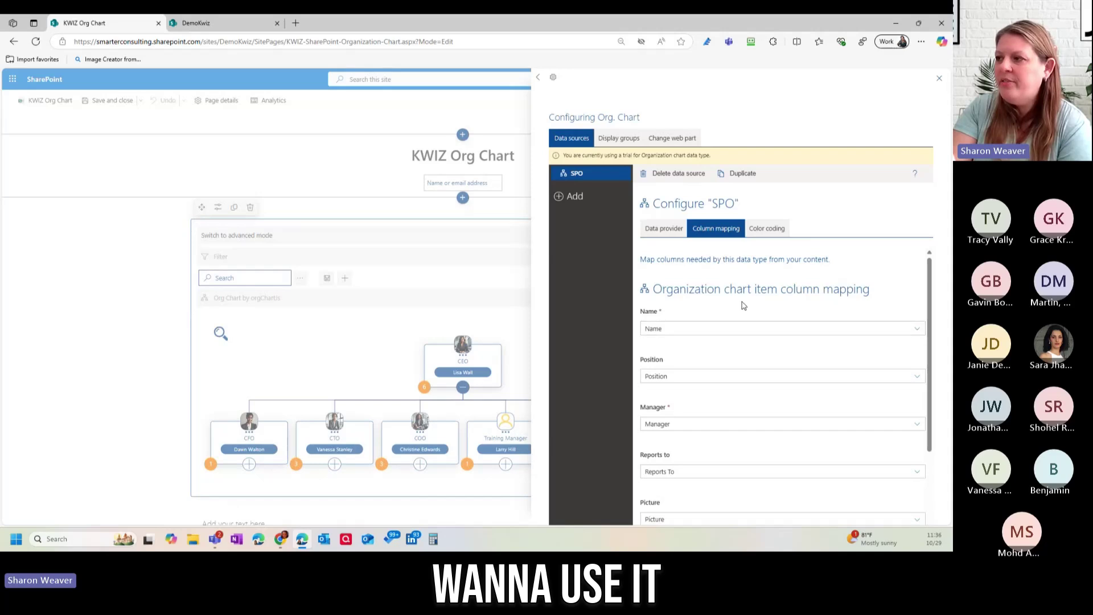
left_click(766, 229)
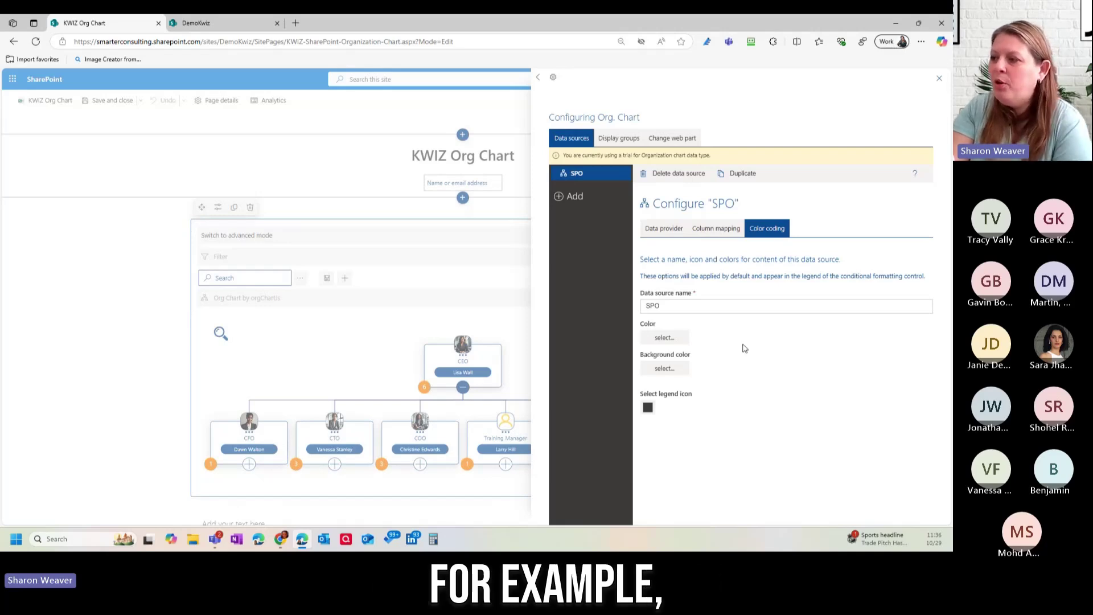
Step: Check the color choices available for the SPO data source without picking one
left_click(670, 338)
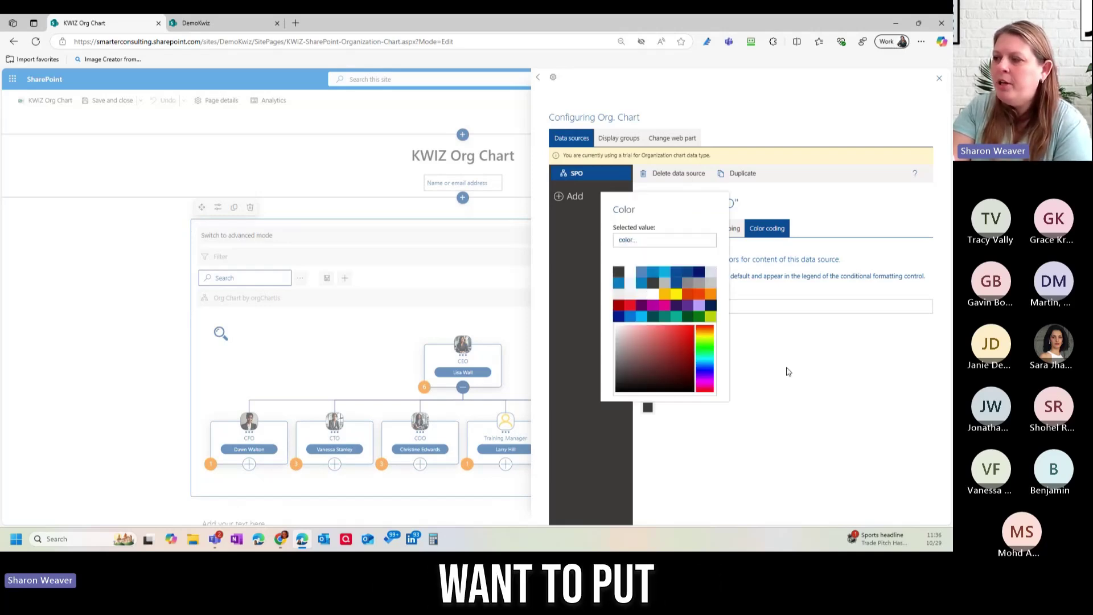
left_click(762, 353)
left_click(730, 308)
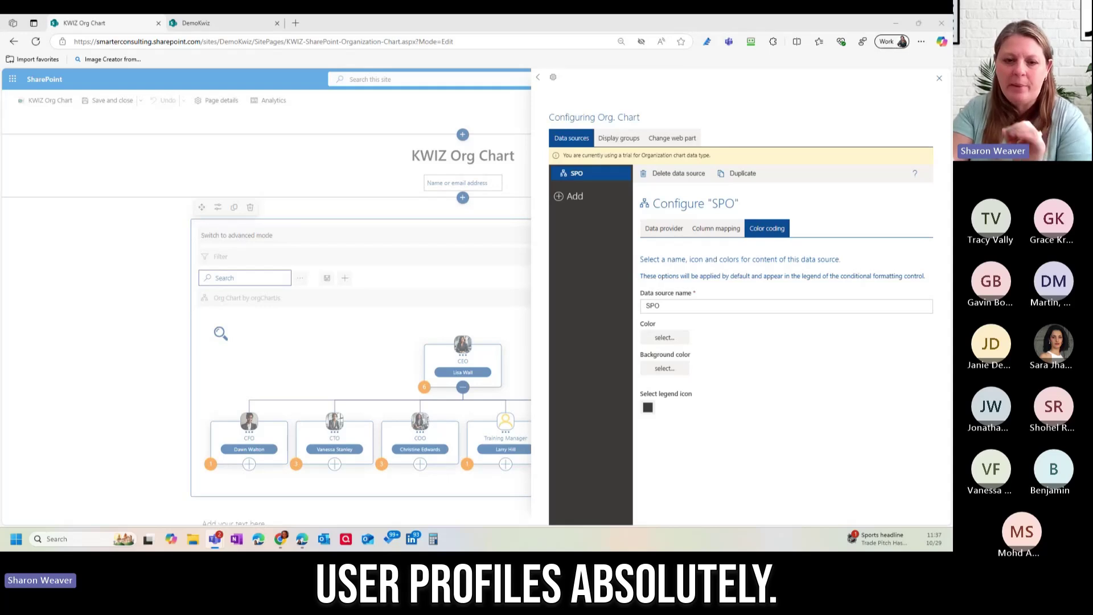
Step: Review the data source types offered in the SPO source's data provider settings, keep SharePoint List, and close the configuration
left_click(665, 229)
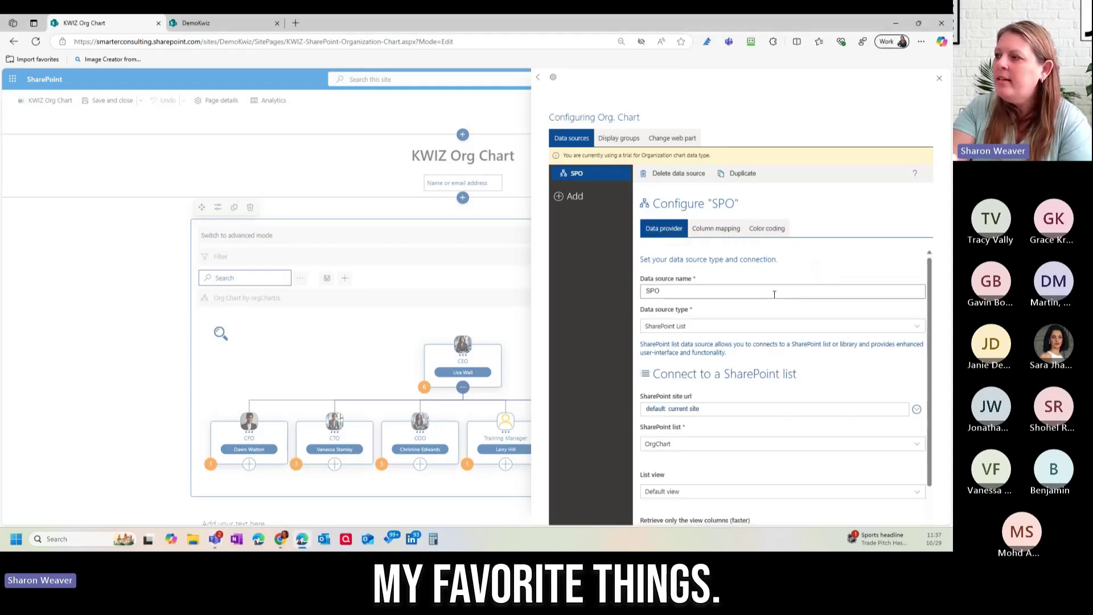
scroll(758, 318, "down", 1)
scroll(758, 318, "down", 3)
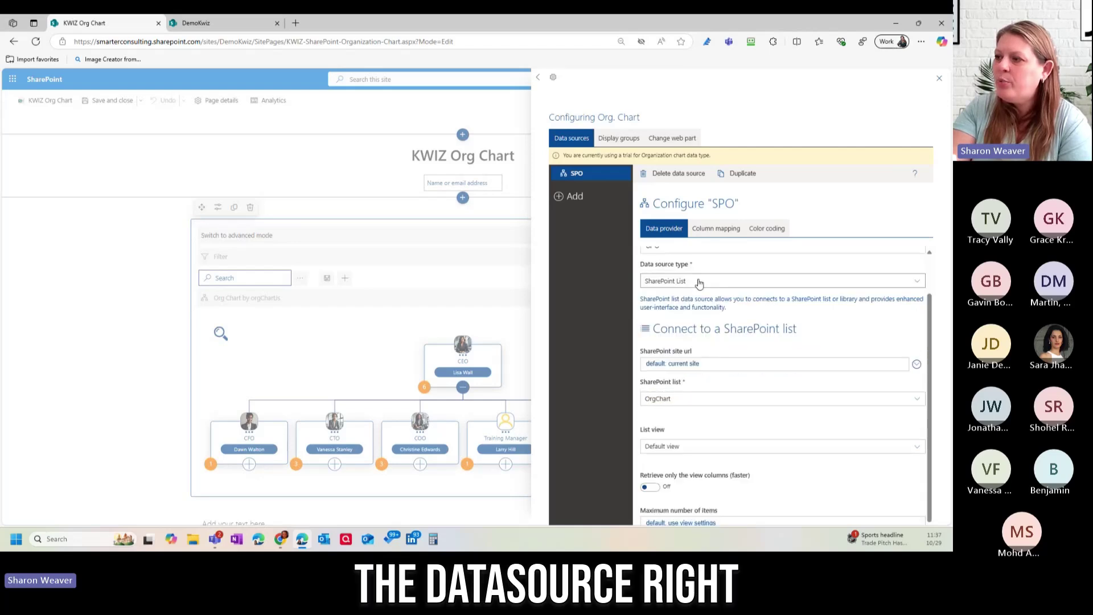
left_click(699, 282)
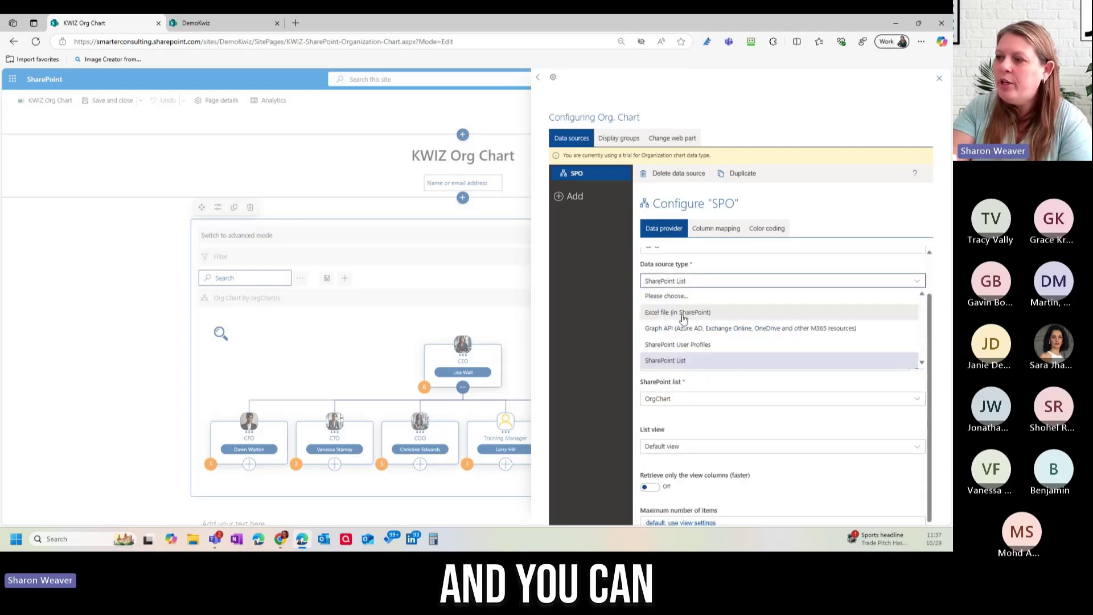
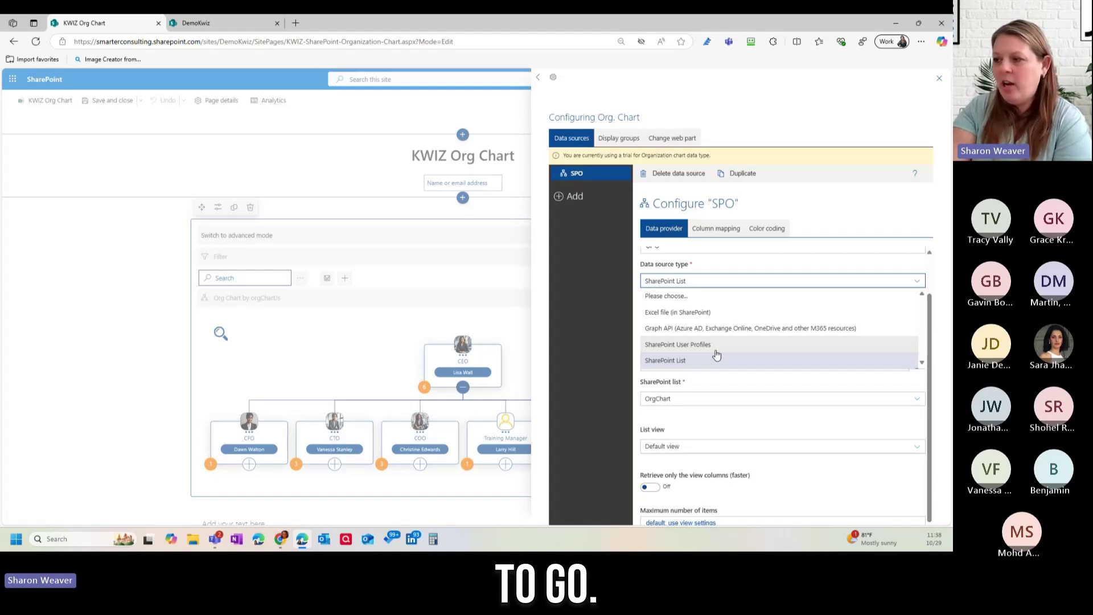
left_click(746, 410)
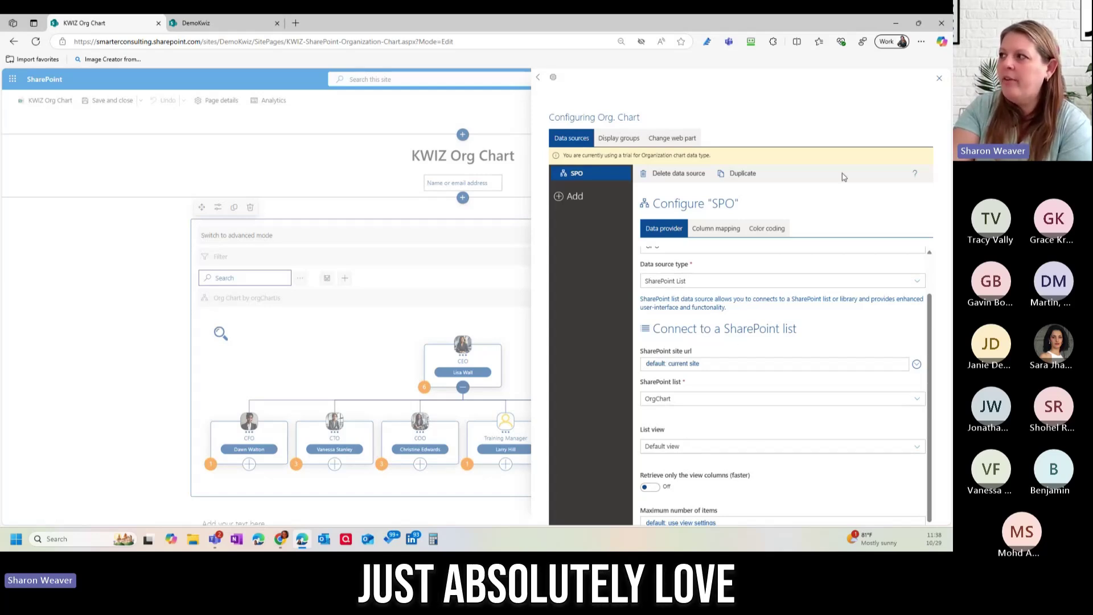
left_click(939, 79)
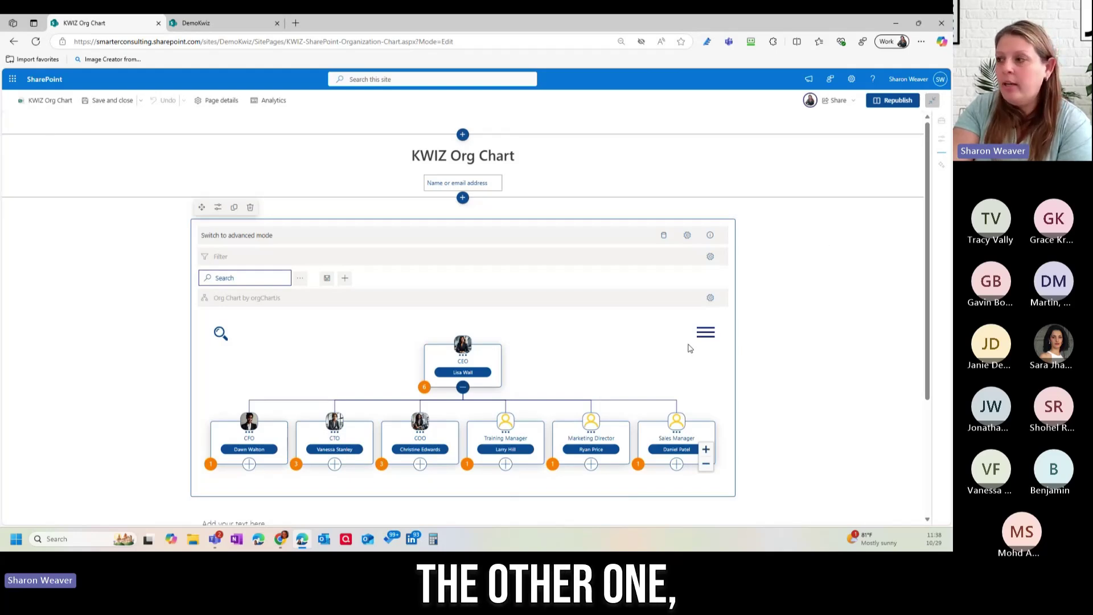
Step: Set the Org Chart's number of levels to open by default to 3
left_click(710, 298)
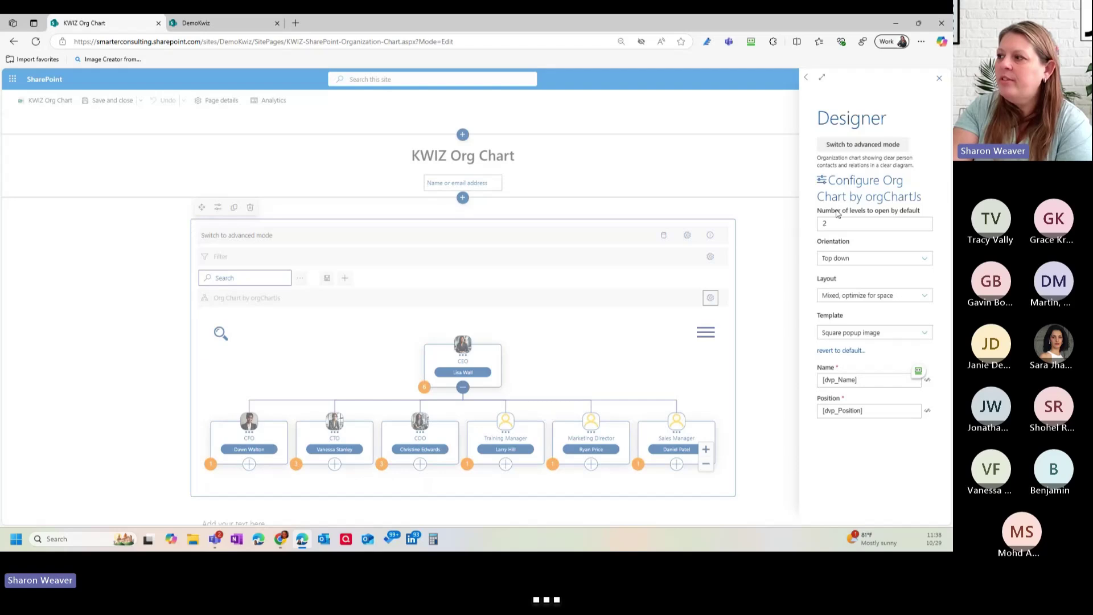
left_click(924, 223)
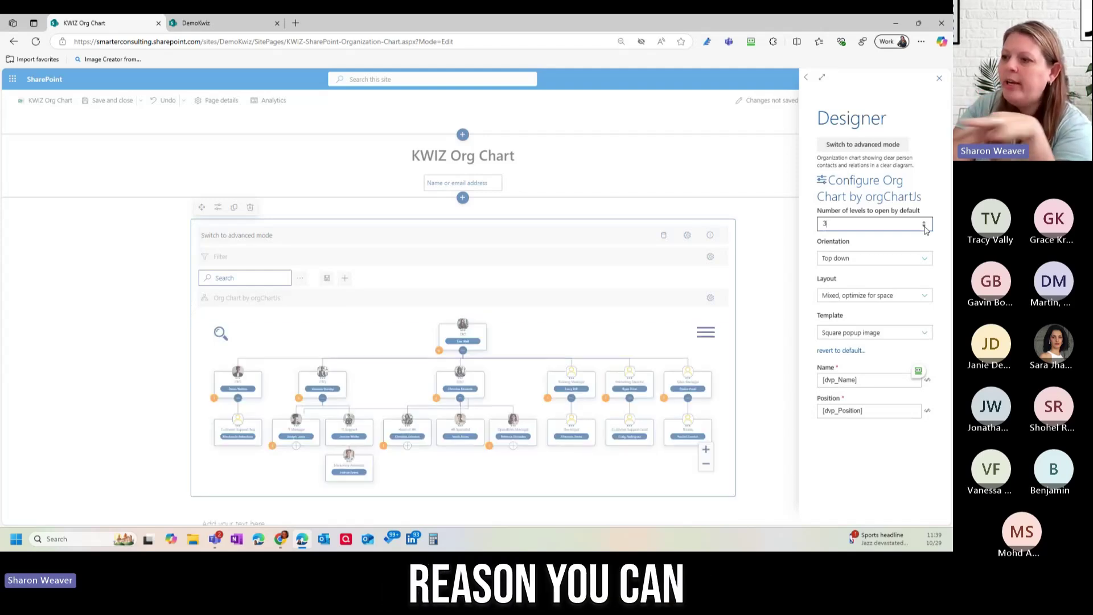
Step: Try the Bottom up and Right to left orientations on the Org Chart
left_click(928, 260)
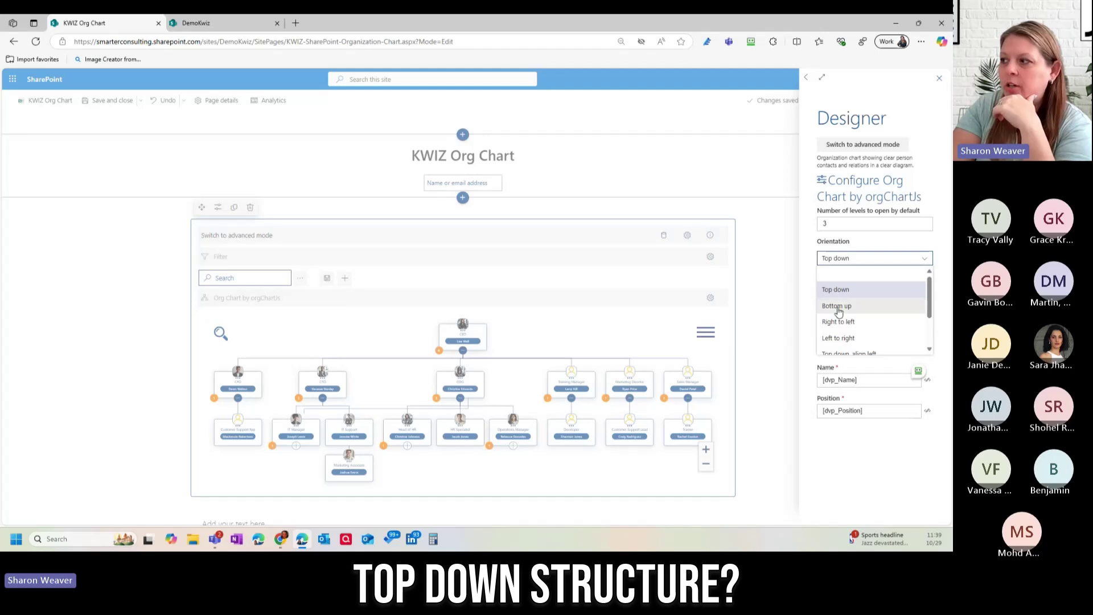
left_click(839, 308)
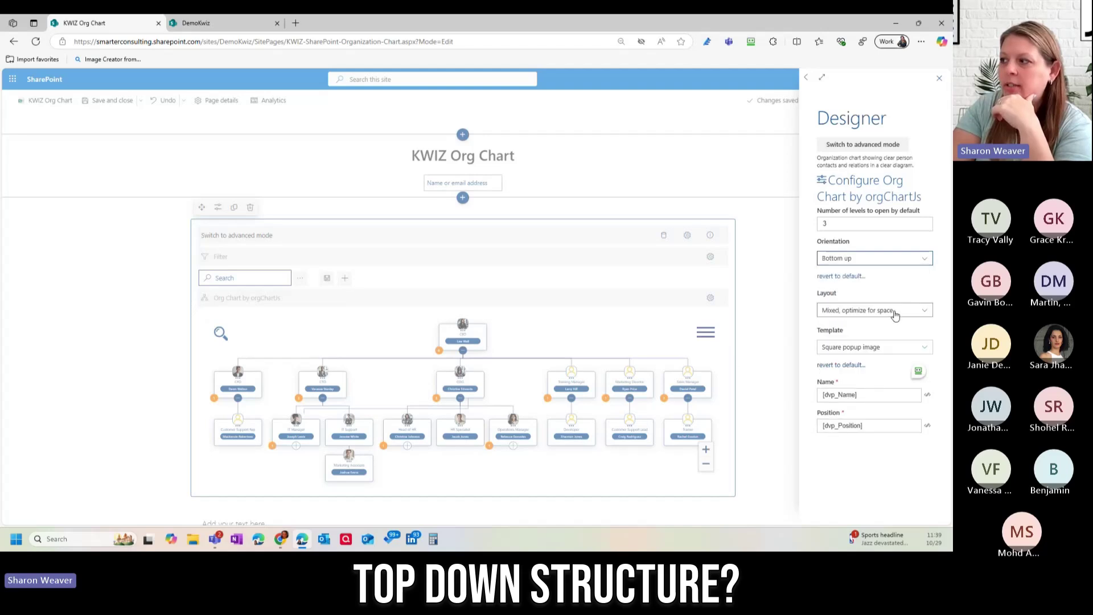
left_click(925, 259)
left_click(854, 321)
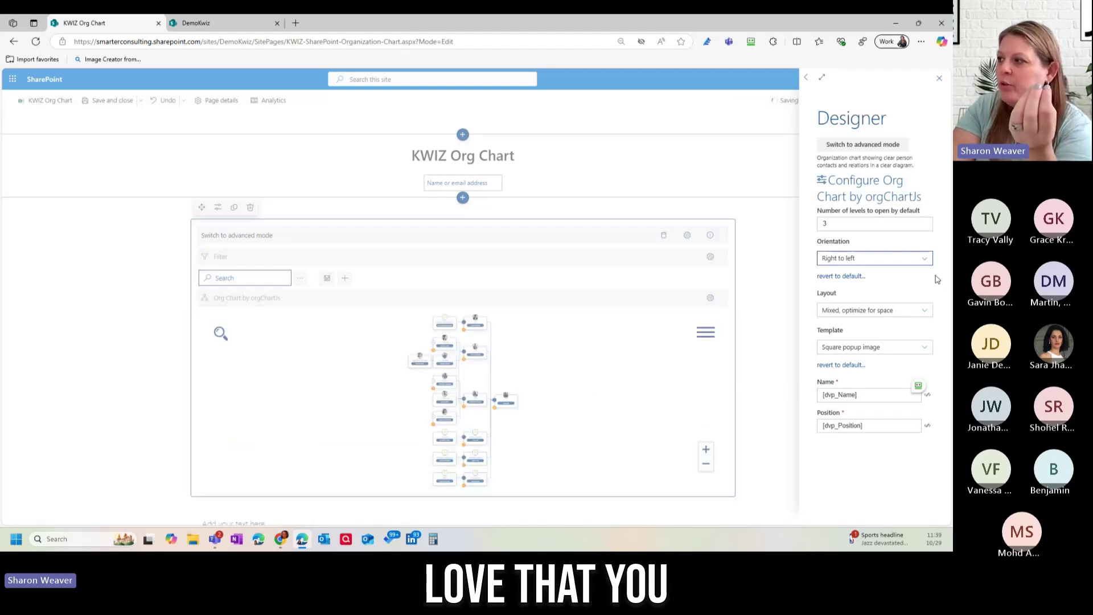
Step: Try the Top down, align left orientation and return the Org Chart to Top down
left_click(916, 258)
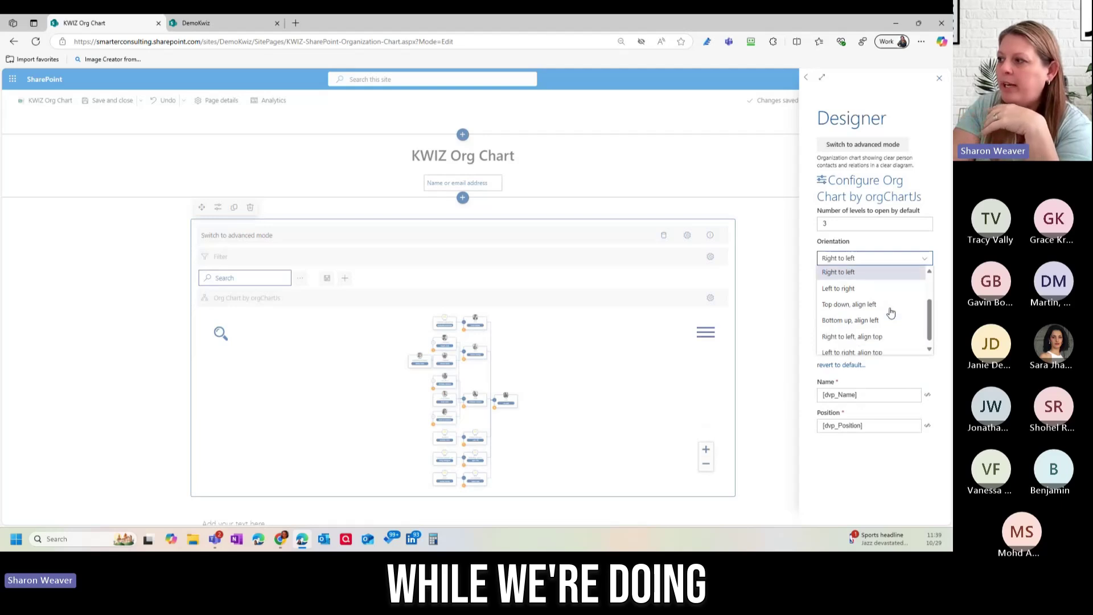
scroll(859, 342, "down", 1)
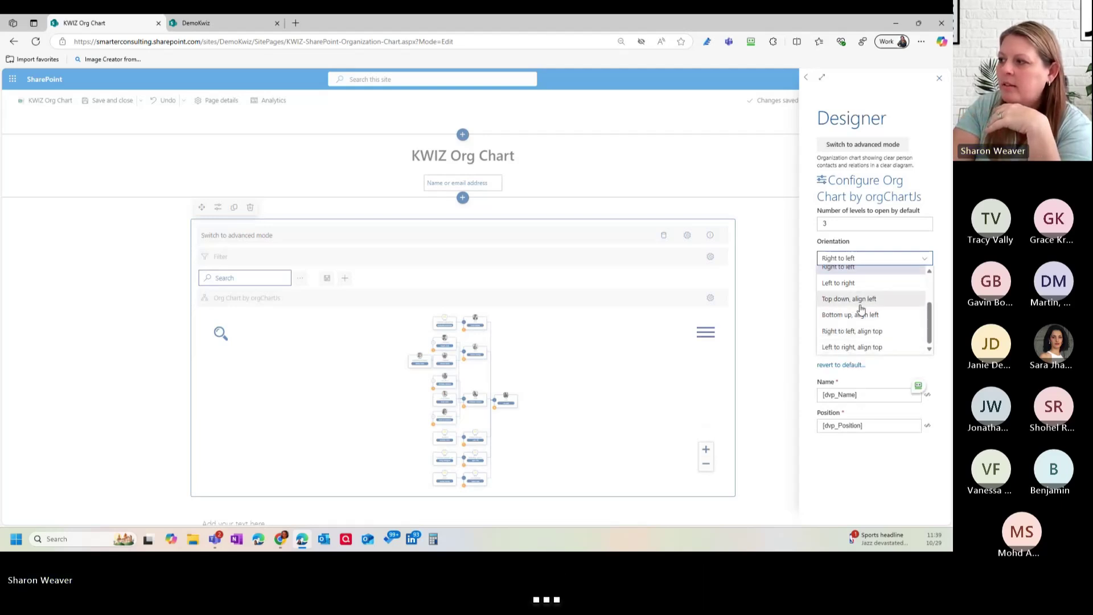
left_click(860, 304)
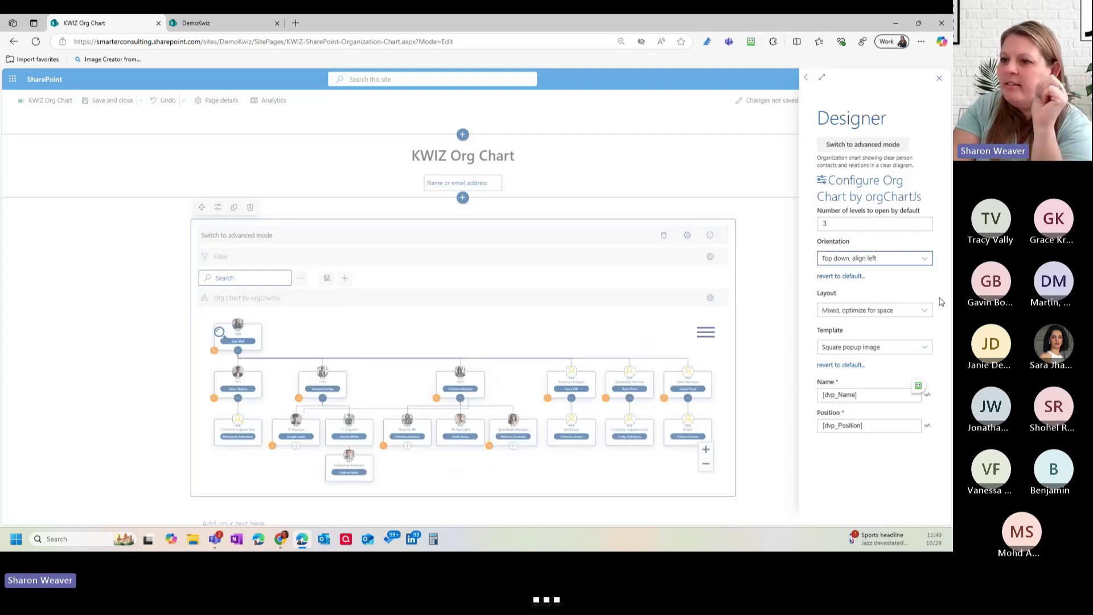
left_click(905, 259)
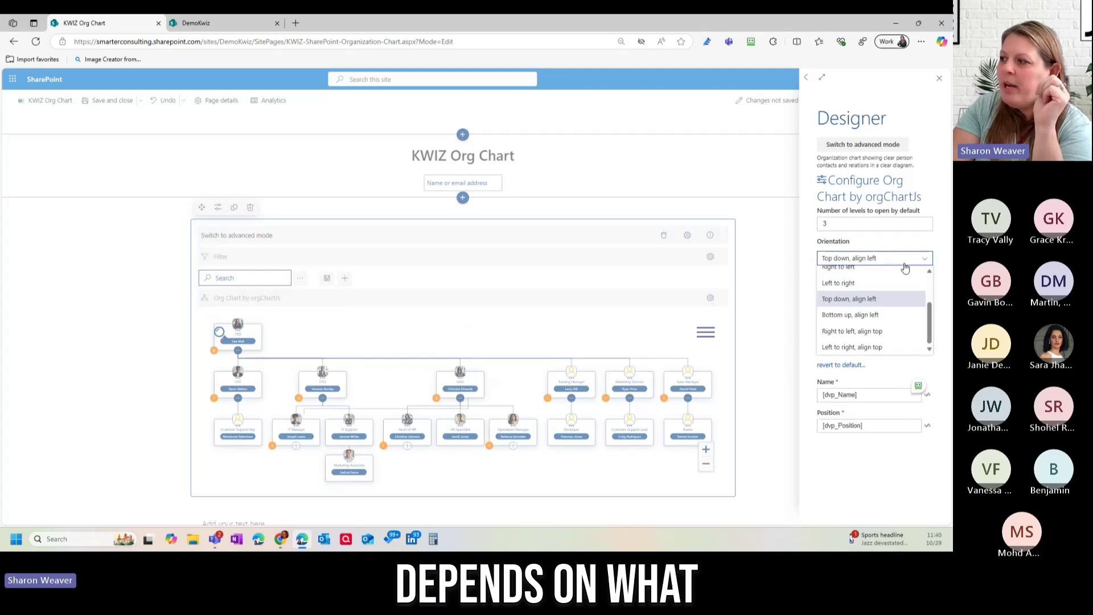
scroll(914, 300, "up", 2)
left_click(911, 276)
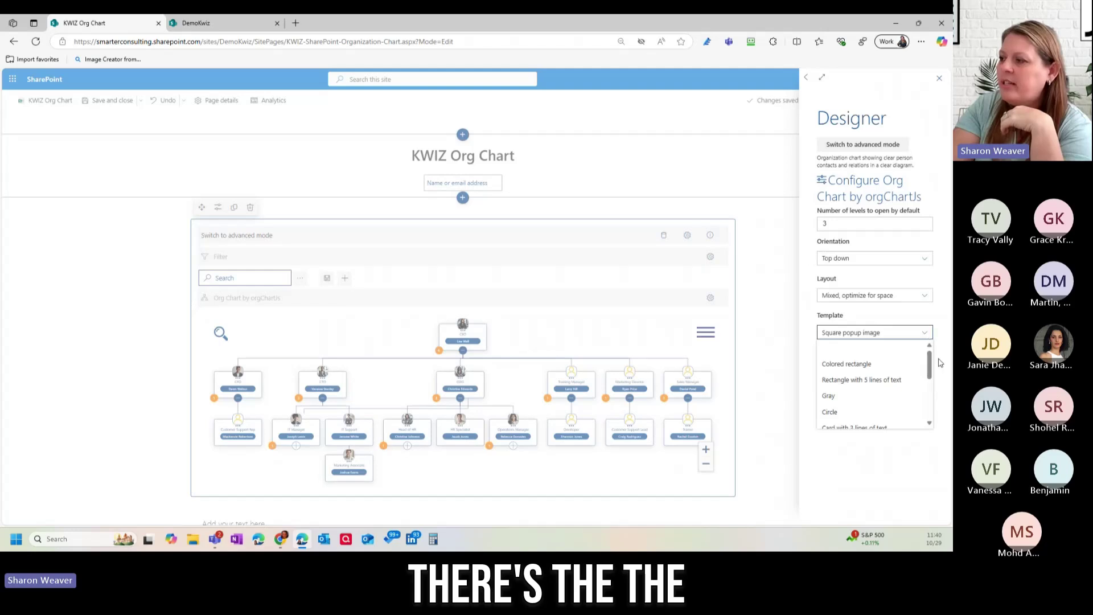
Step: Try the Colored rectangle, Rectangle with 5 lines of text and Card with 3 lines of text templates, and restore Square popup image
left_click(863, 364)
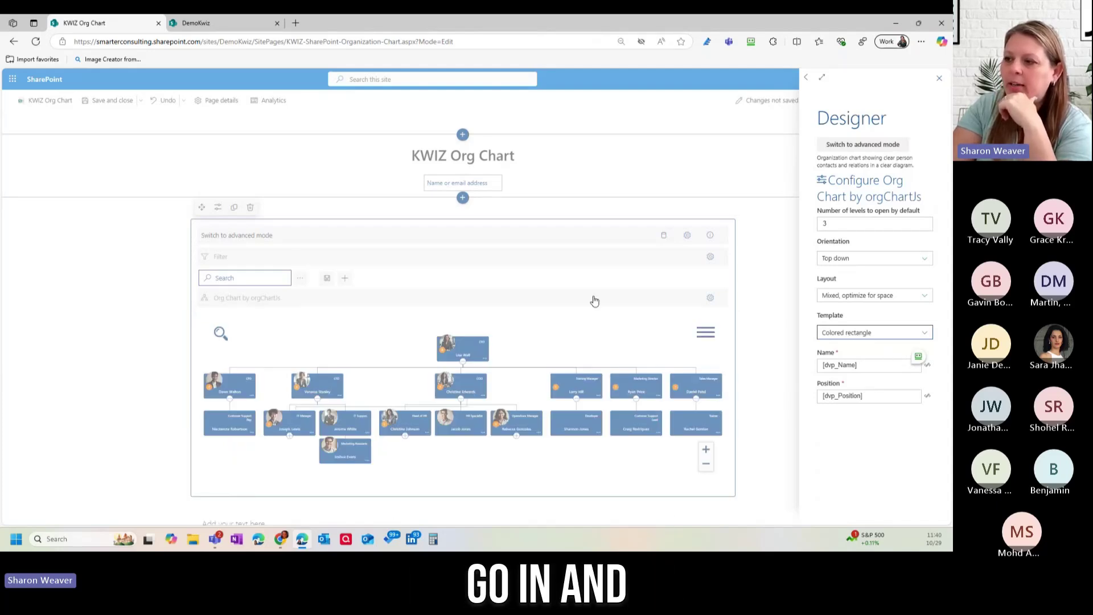
left_click(911, 338)
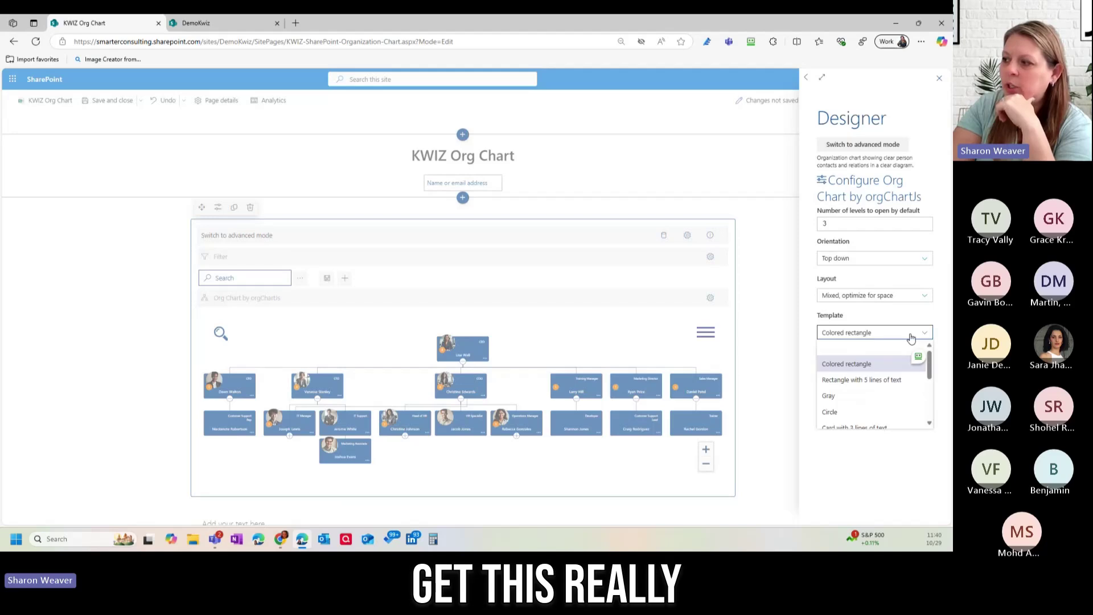
left_click(866, 386)
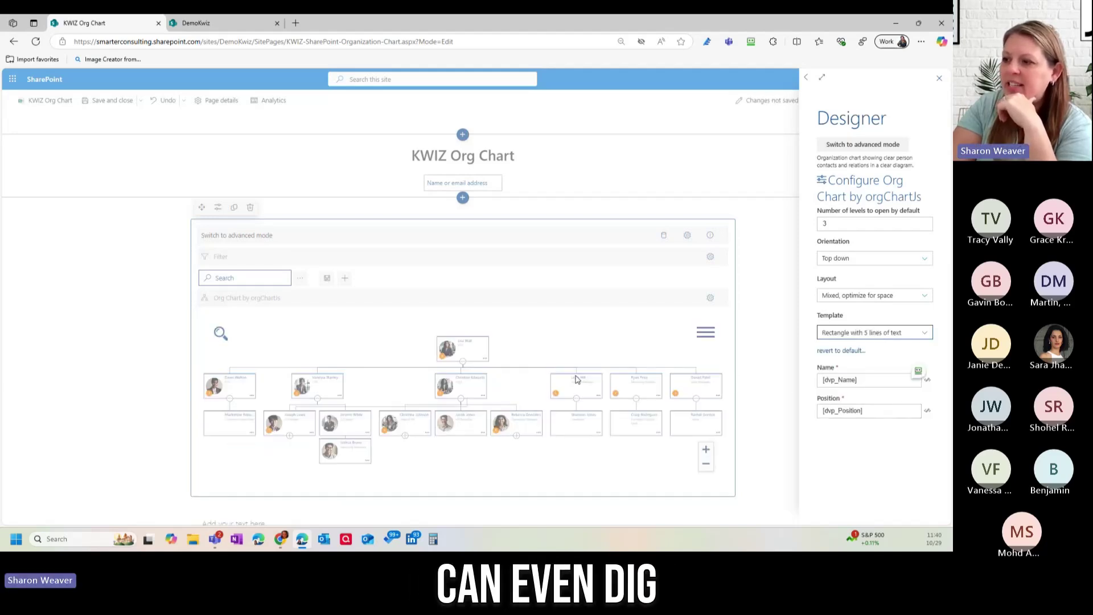
left_click(889, 340)
scroll(871, 375, "down", 3)
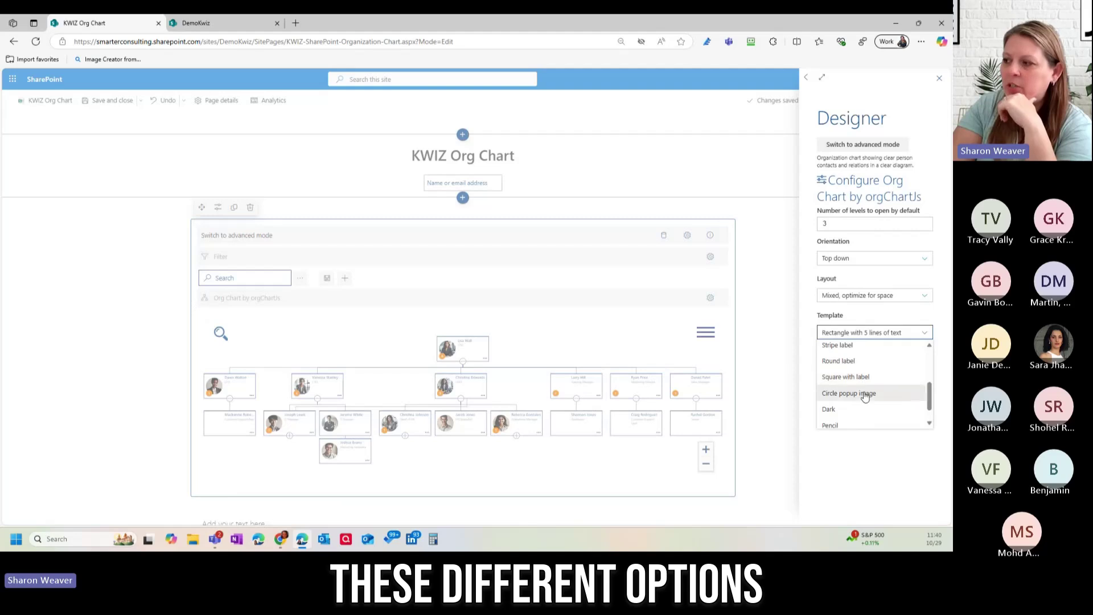
left_click(860, 381)
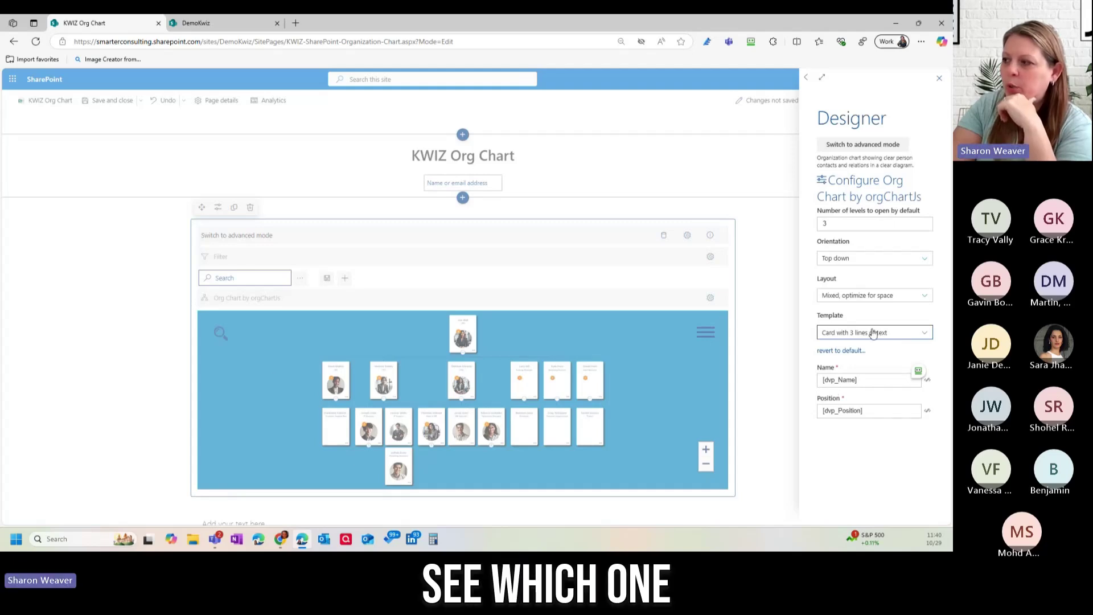
left_click(855, 333)
scroll(868, 403, "down", 3)
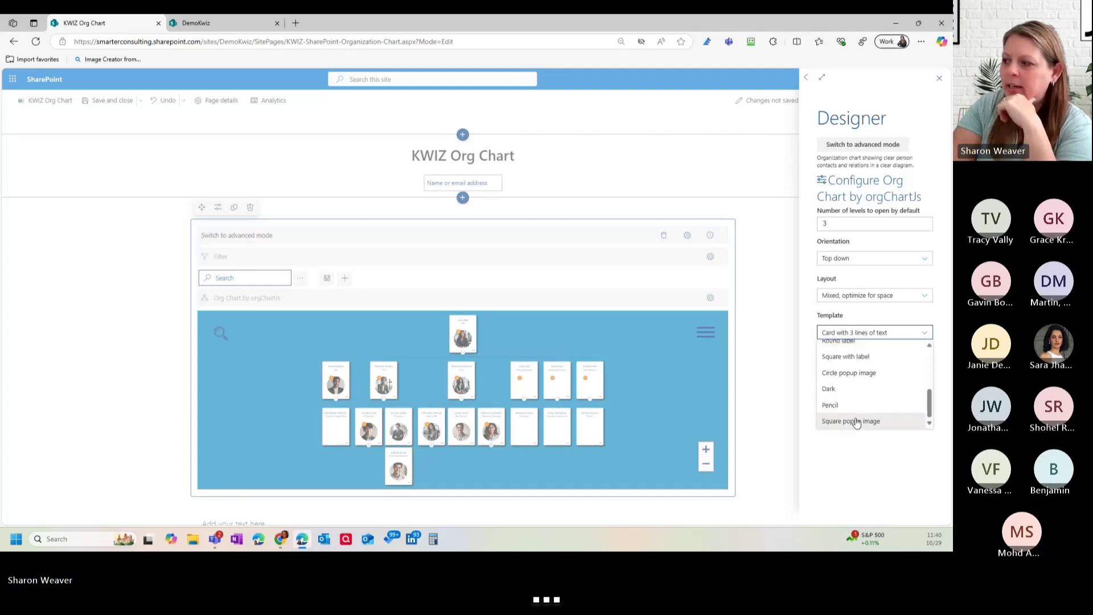
left_click(858, 419)
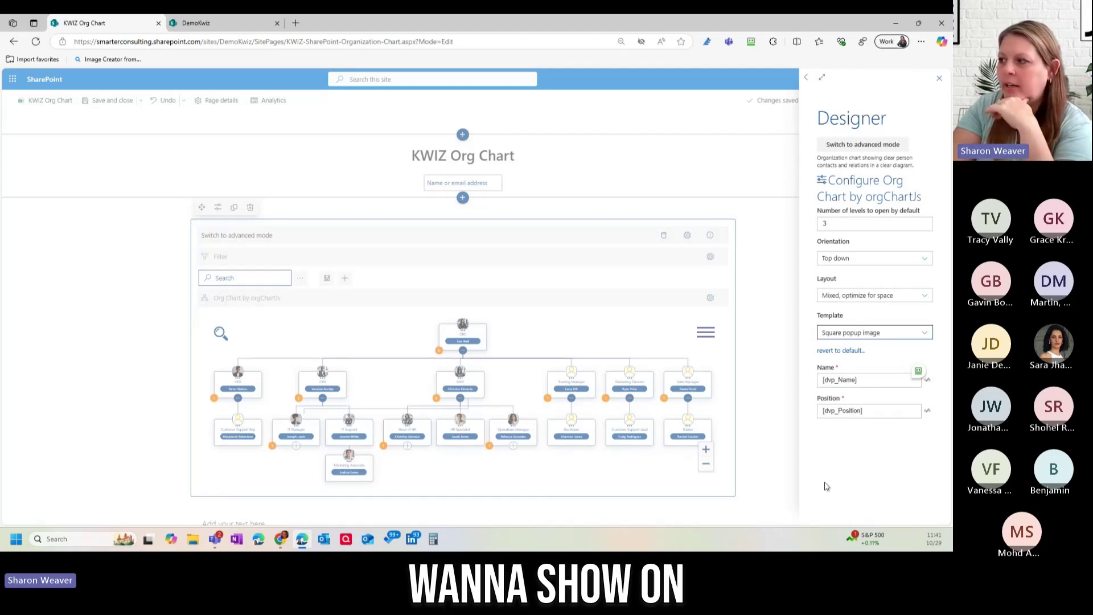
Step: Close the Org Chart designer and republish the KWIZ Org Chart page
left_click(939, 79)
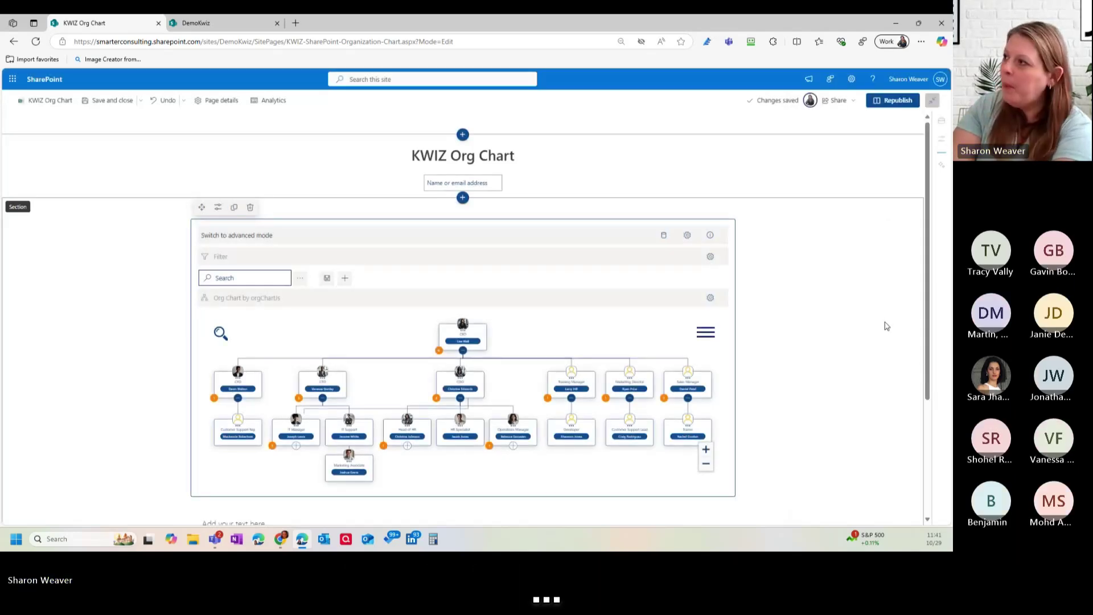
left_click(891, 102)
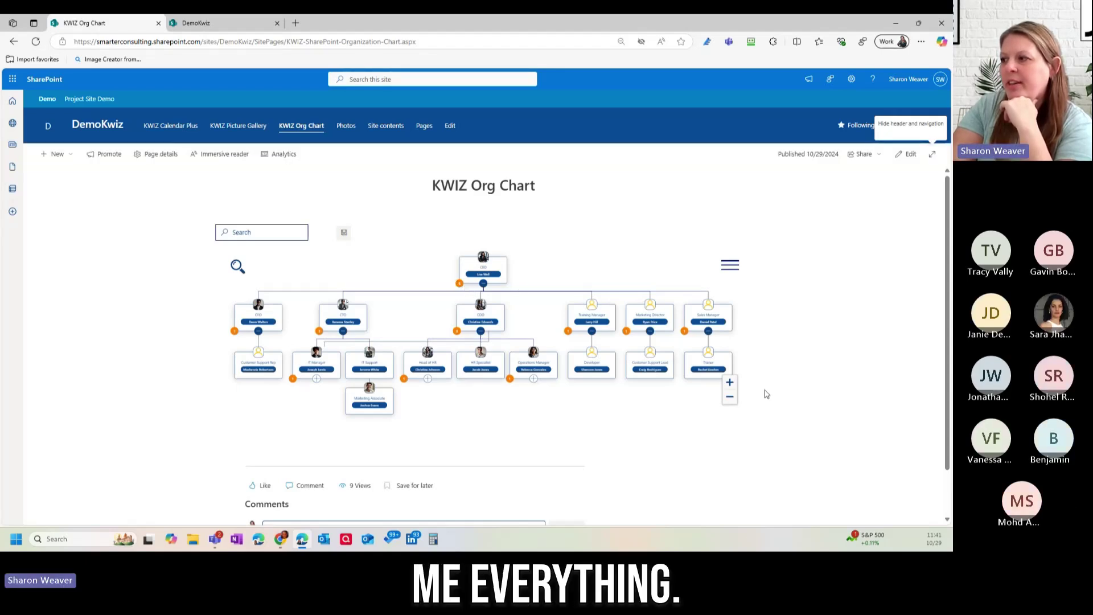
Step: Show the published org chart in full screen and view the contact cards of the HR Specialist and the COO
left_click(729, 264)
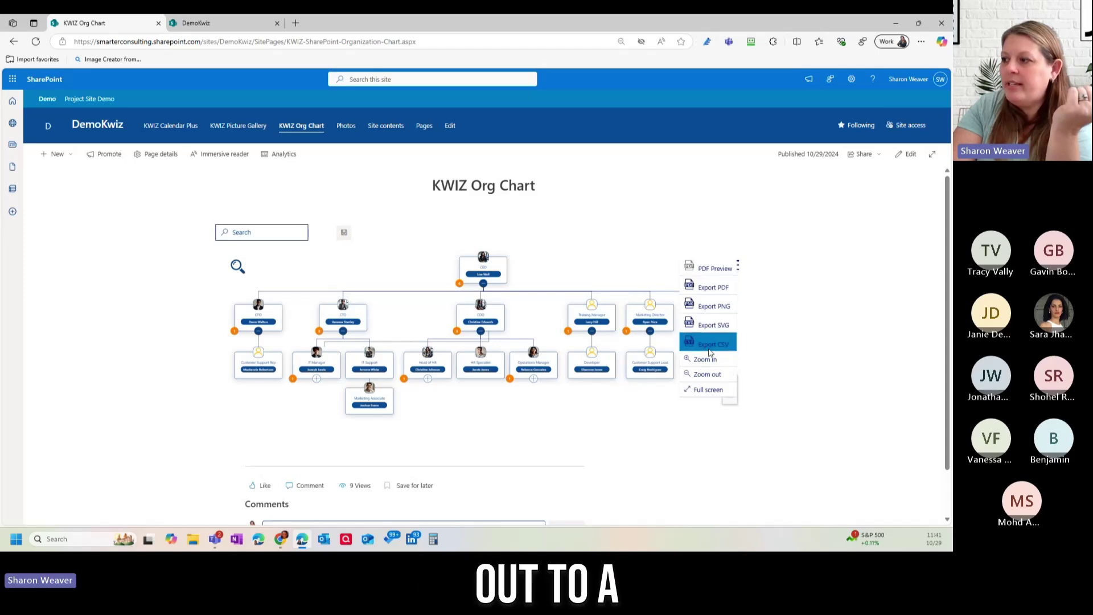
left_click(695, 391)
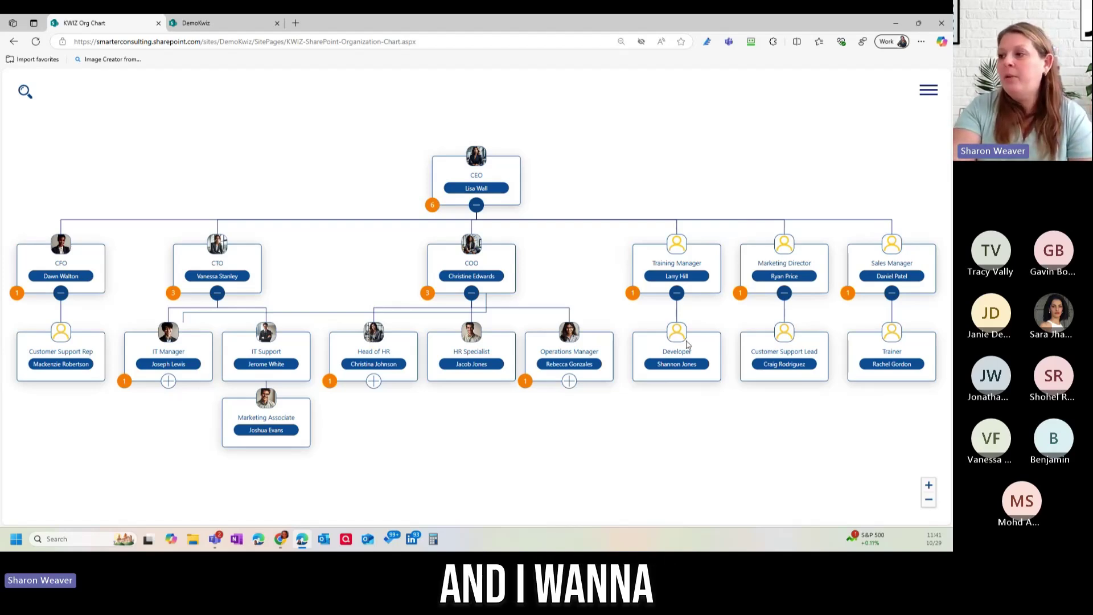
left_click(459, 363)
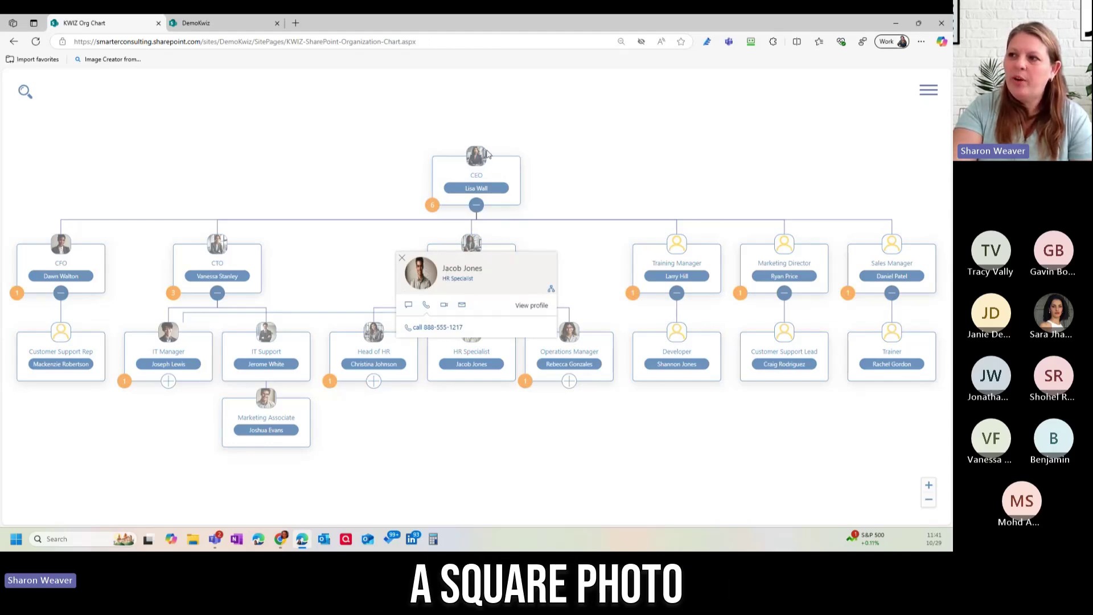
left_click(472, 422)
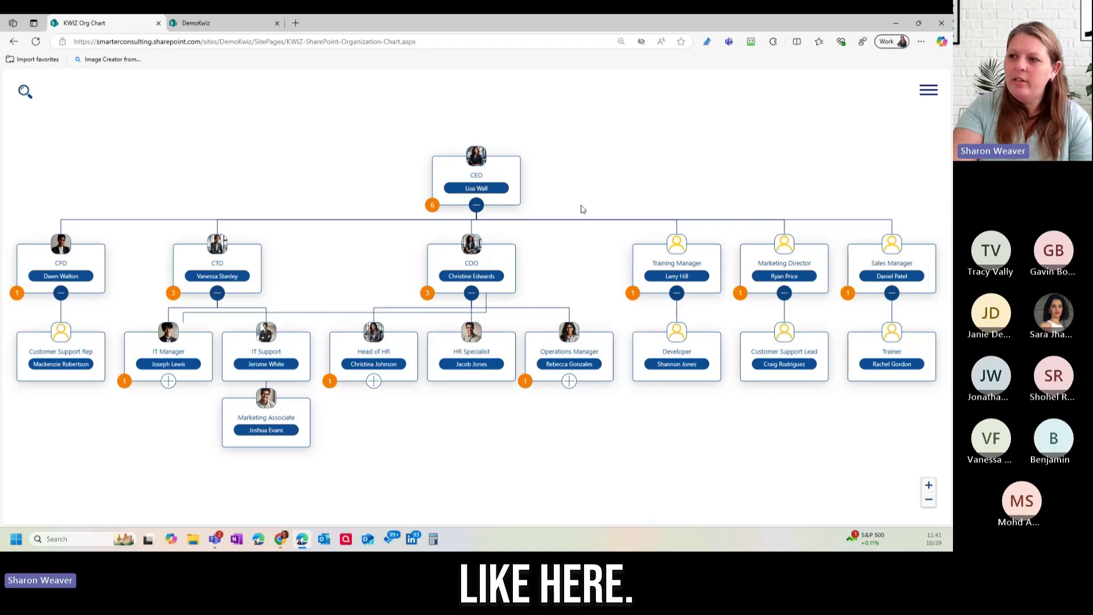
left_click(464, 265)
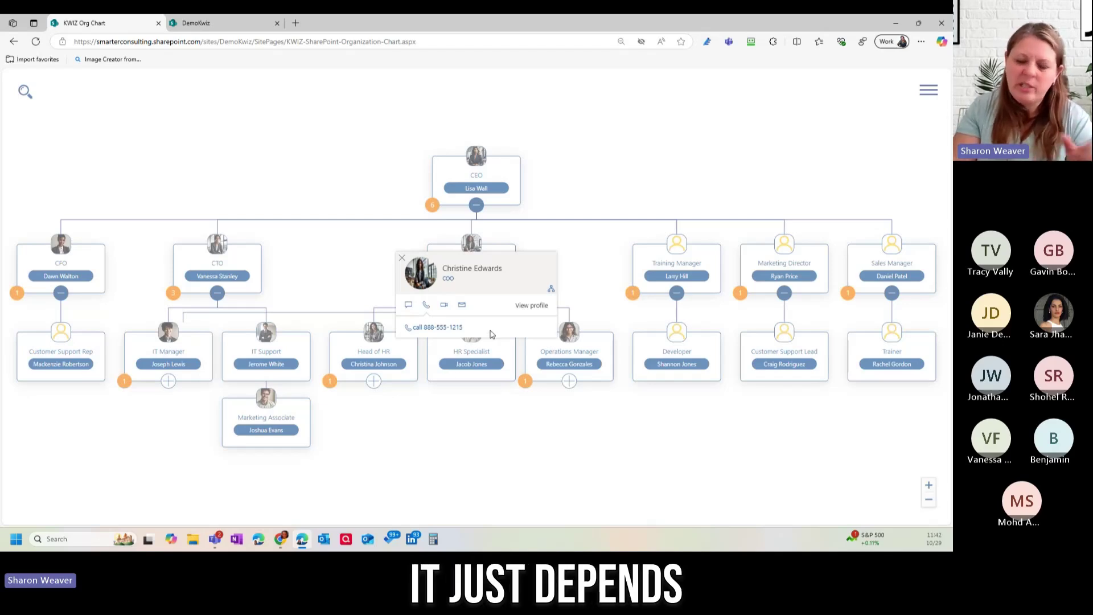
left_click(607, 141)
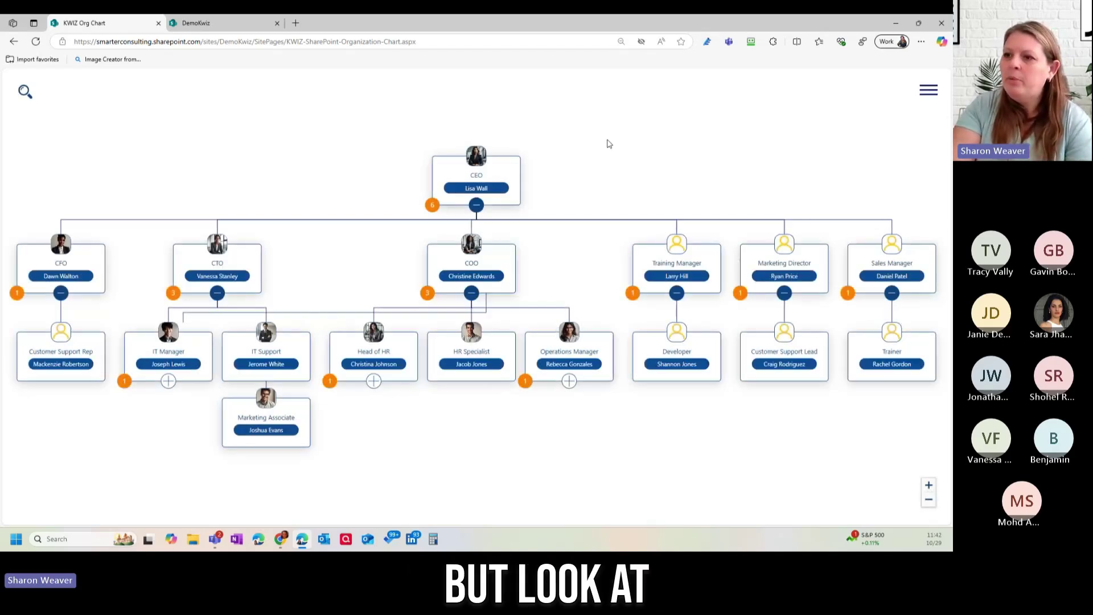